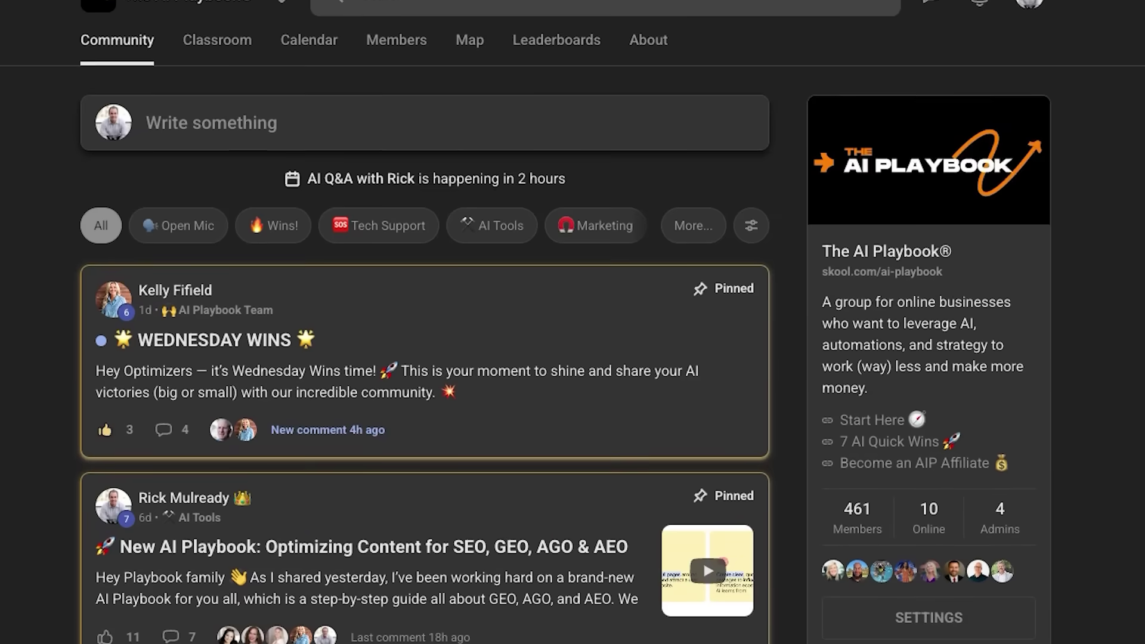
Scroll down the AI Playbook Classroom course grid past AI Basics and Resources
{"action": "scroll", "coordinate": [573, 322], "scroll_direction": "down", "scroll_amount": 9}
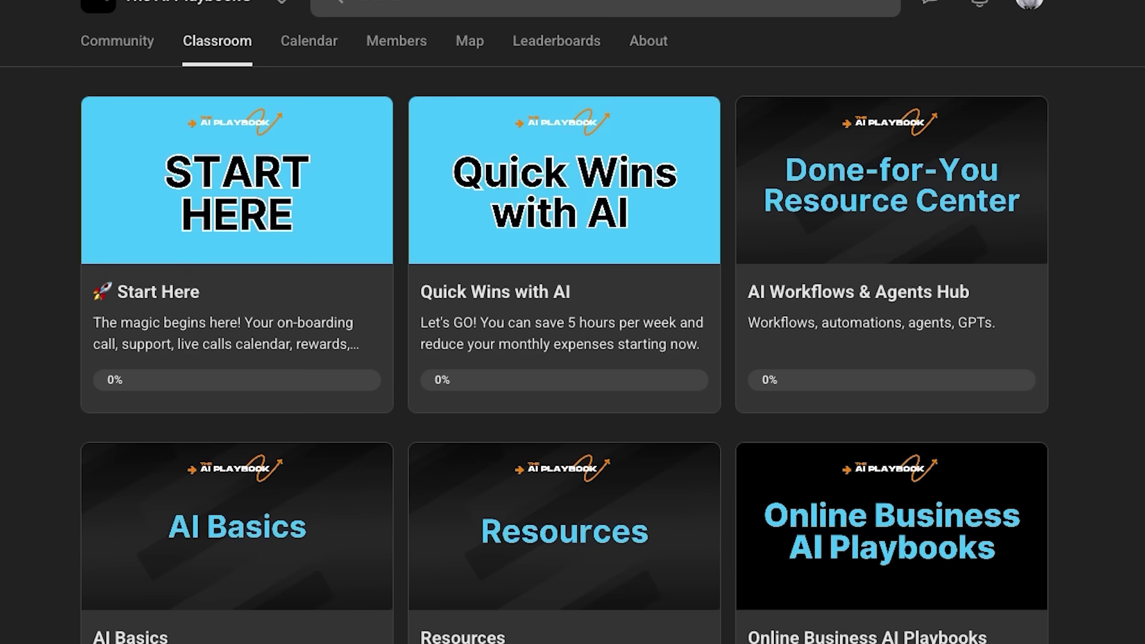
{"action": "scroll", "coordinate": [573, 322], "scroll_direction": "down", "scroll_amount": 5}
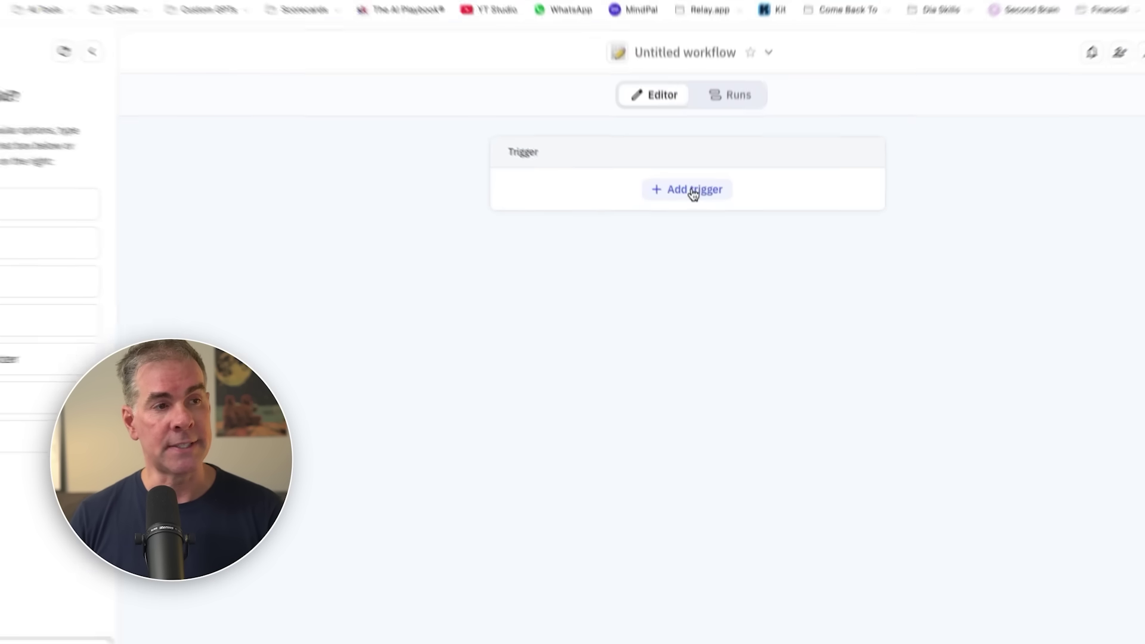
Add a Gmail 'Email received' trigger to start the workflow
{"action": "left_click", "coordinate": [693, 190]}
{"action": "left_click", "coordinate": [798, 243]}
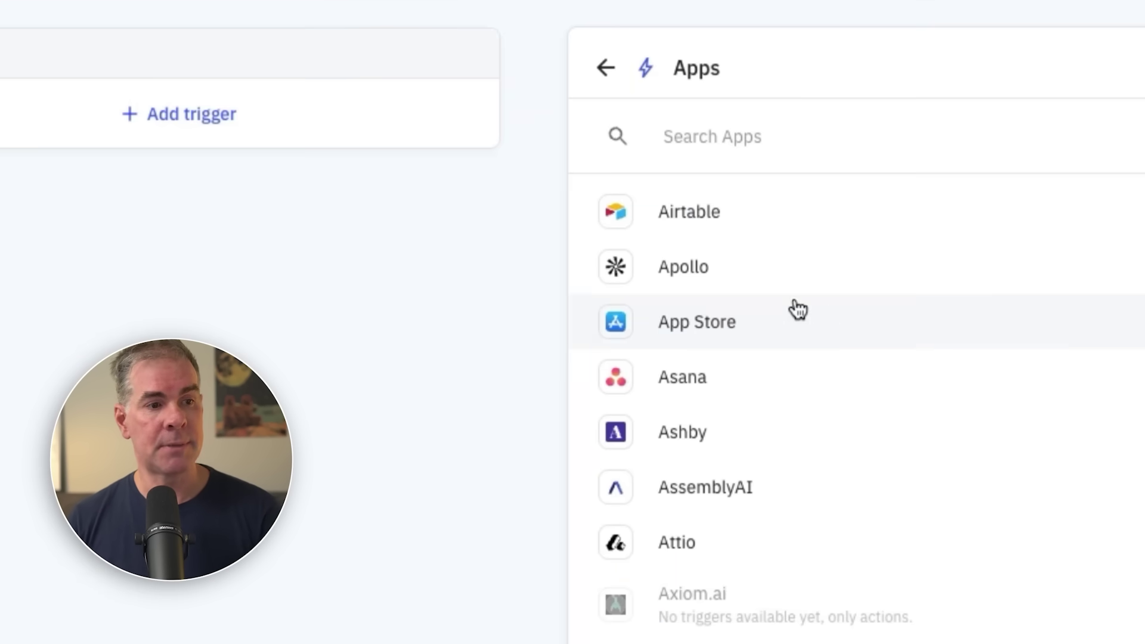
{"action": "type", "text": "gmail"}
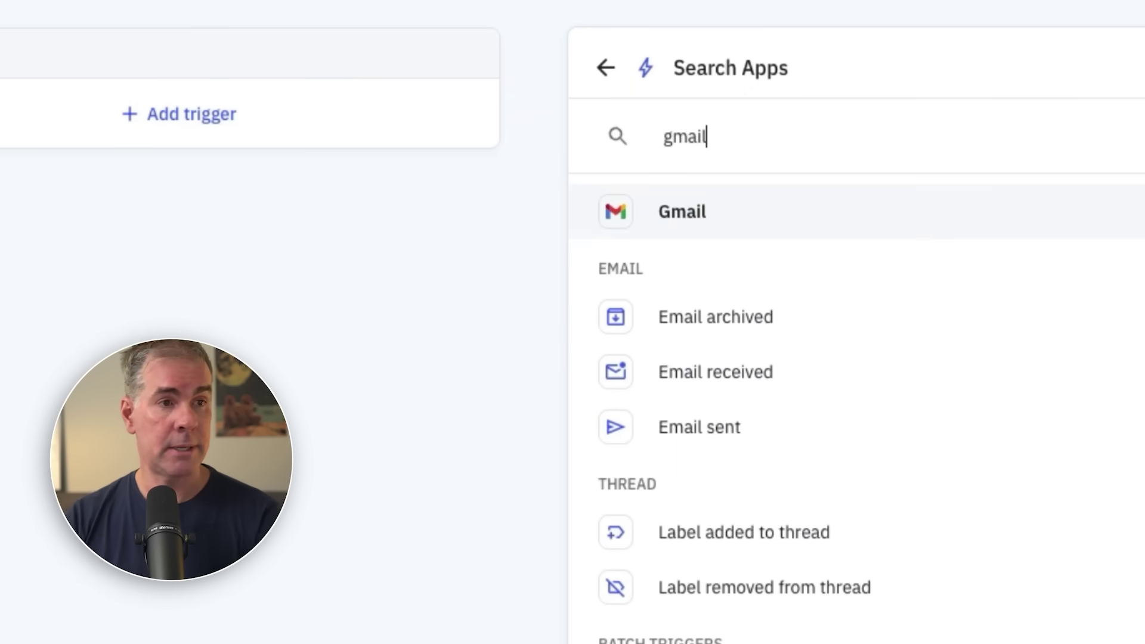
{"action": "left_click", "coordinate": [685, 372]}
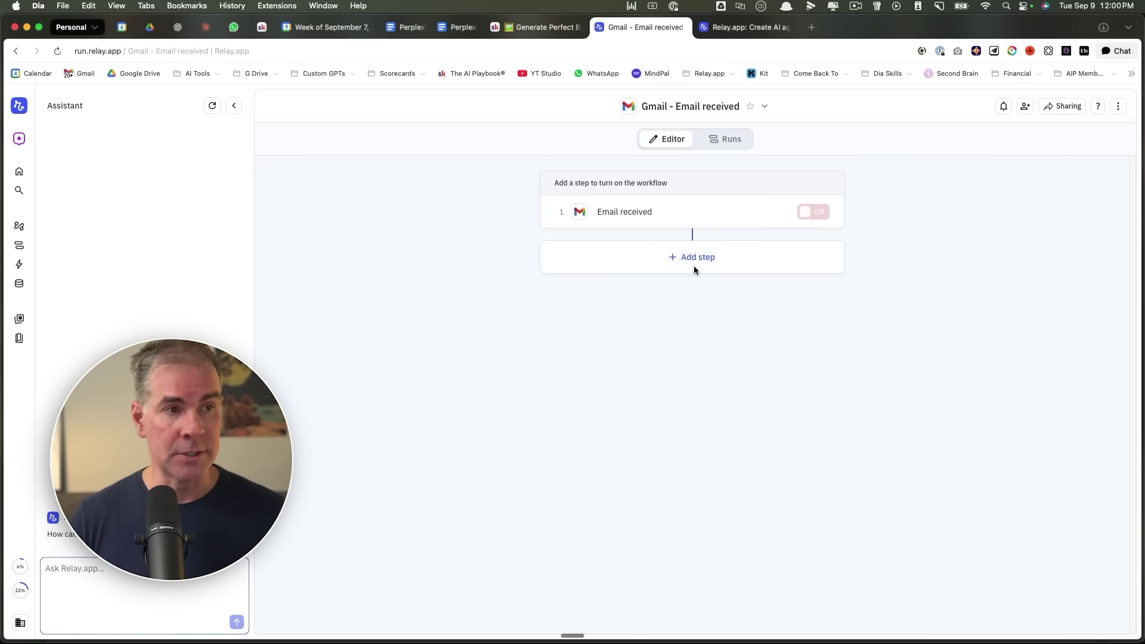
Add a Classify with AI step that takes the received Email as input
{"action": "left_click", "coordinate": [694, 266]}
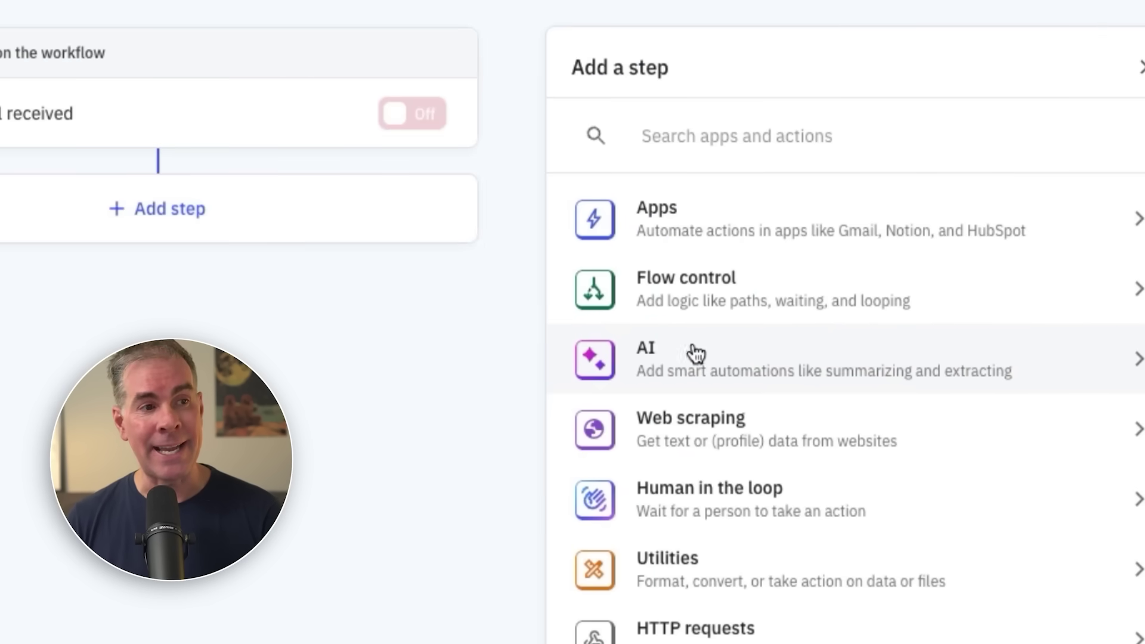
{"action": "left_click", "coordinate": [671, 357]}
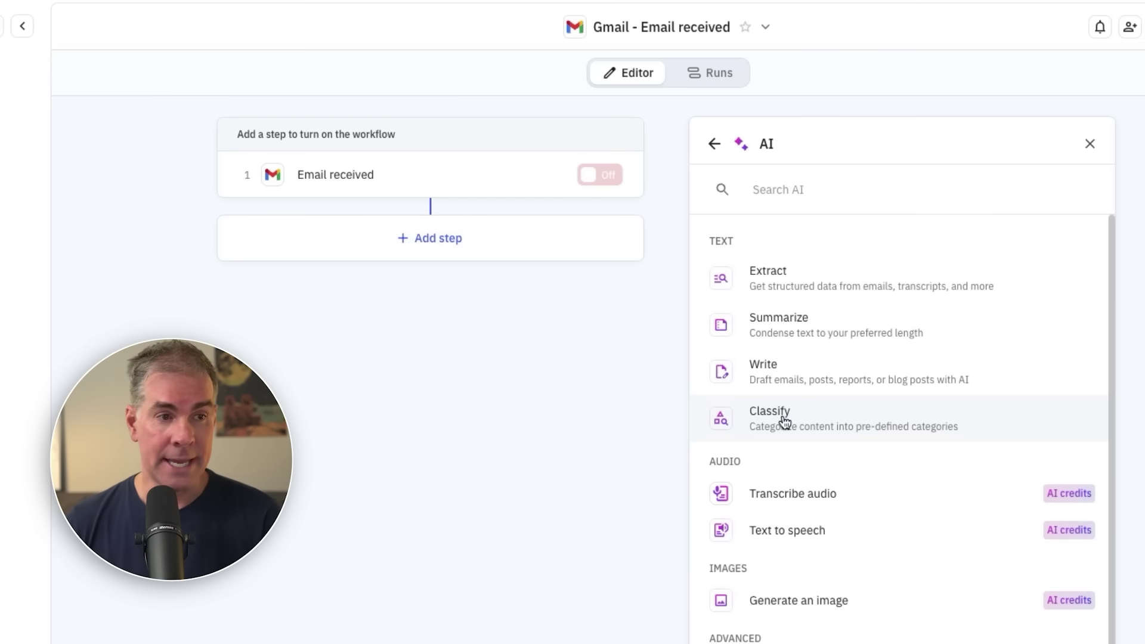
{"action": "left_click", "coordinate": [768, 417]}
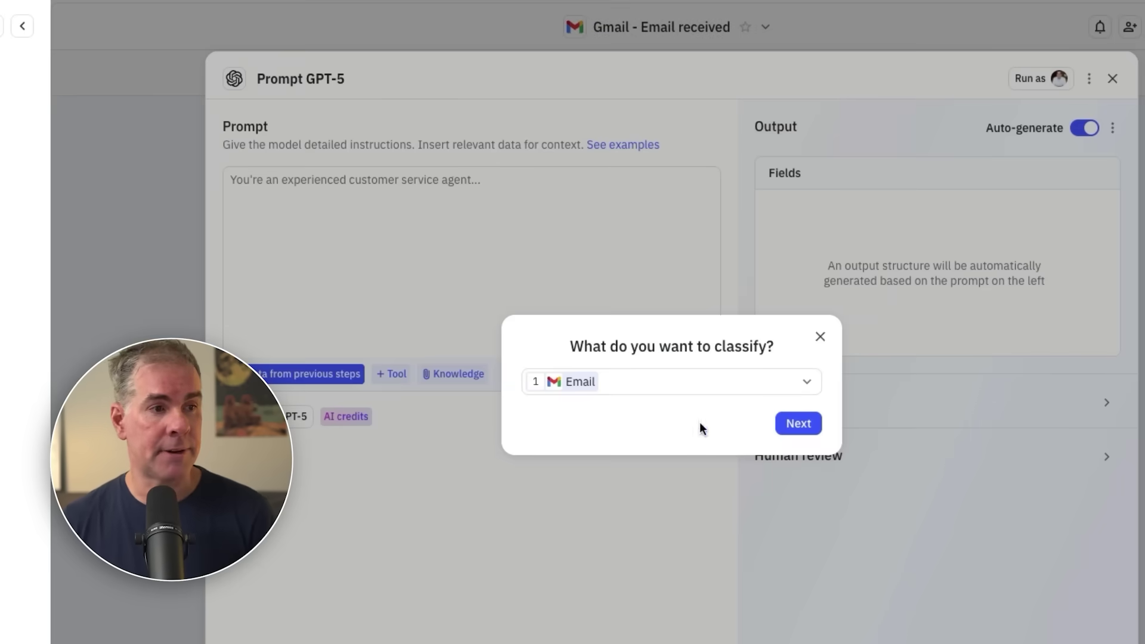
{"action": "left_click", "coordinate": [806, 424]}
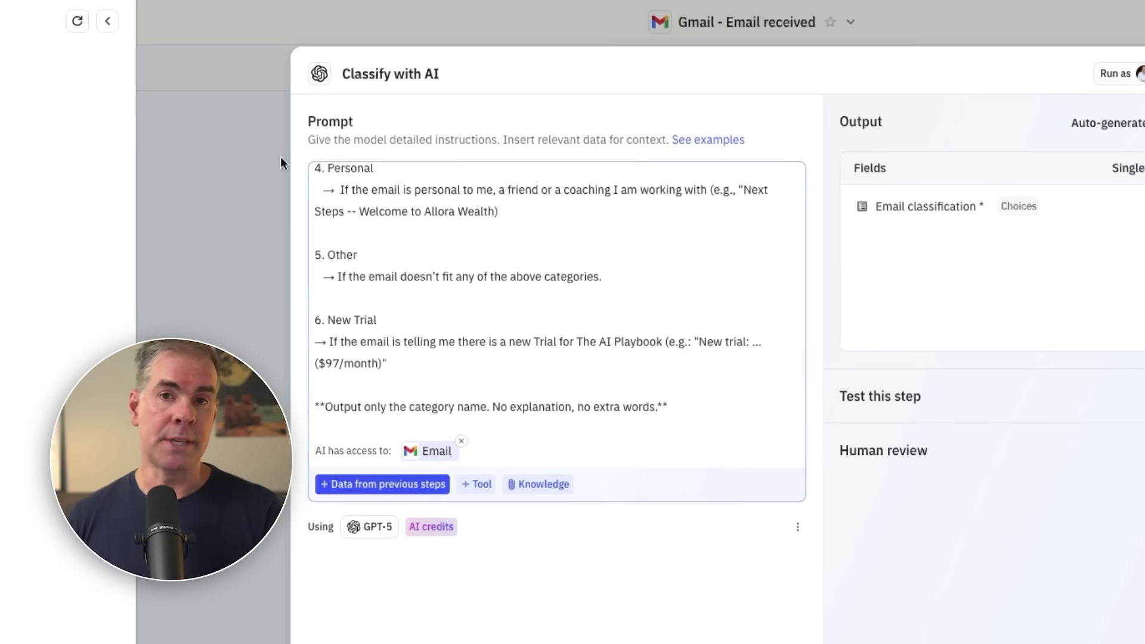
Review the six-category classification prompt and Category output, and check the GPT-5 model choice
{"action": "scroll", "coordinate": [564, 271], "scroll_direction": "up", "scroll_amount": 10}
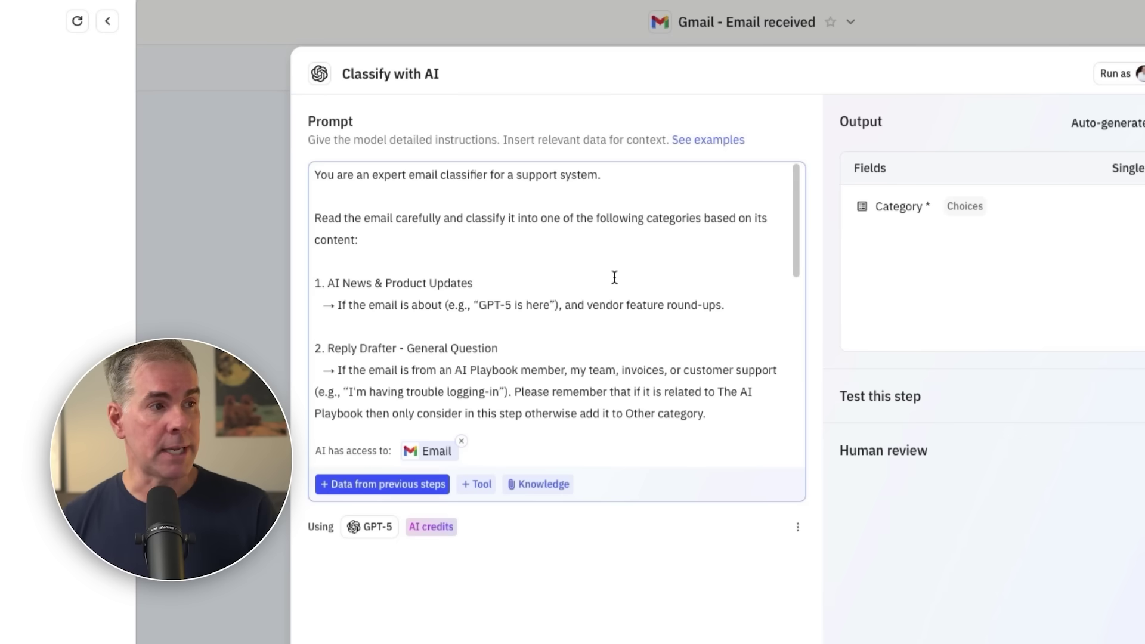
{"action": "scroll", "coordinate": [614, 278], "scroll_direction": "down", "scroll_amount": 3}
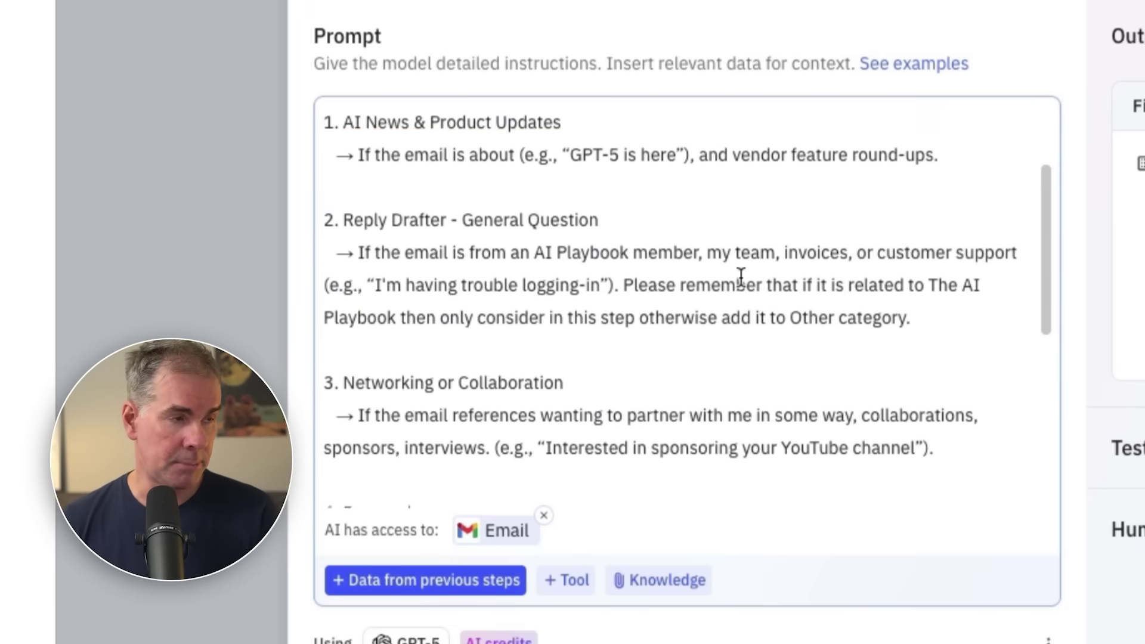
{"action": "scroll", "coordinate": [741, 279], "scroll_direction": "down", "scroll_amount": 2}
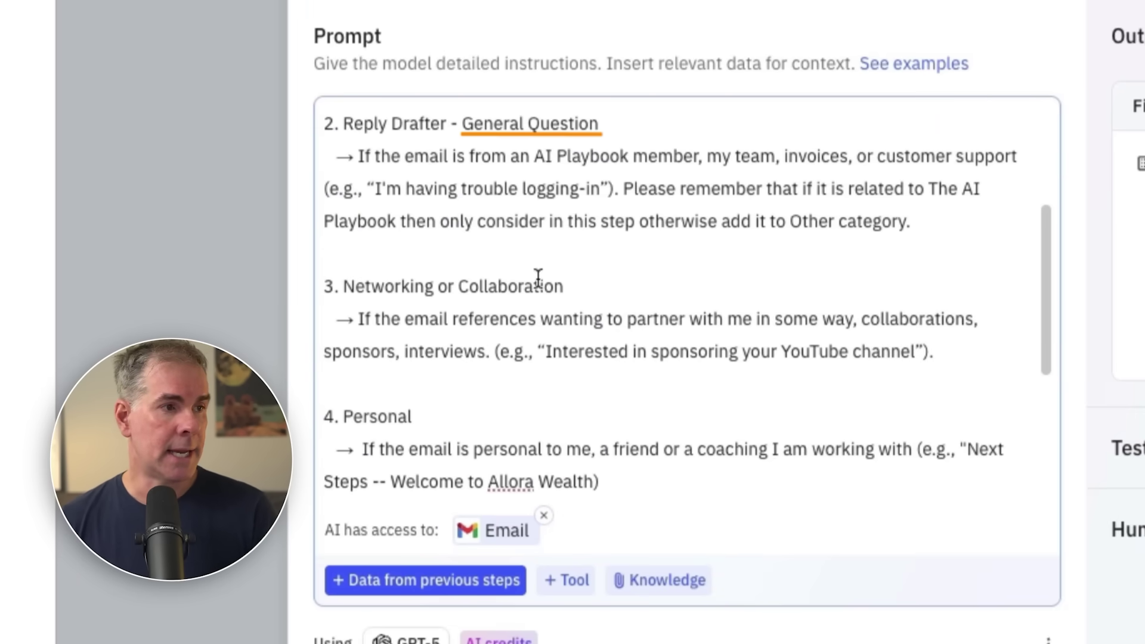
{"action": "scroll", "coordinate": [672, 208], "scroll_direction": "down", "scroll_amount": 1}
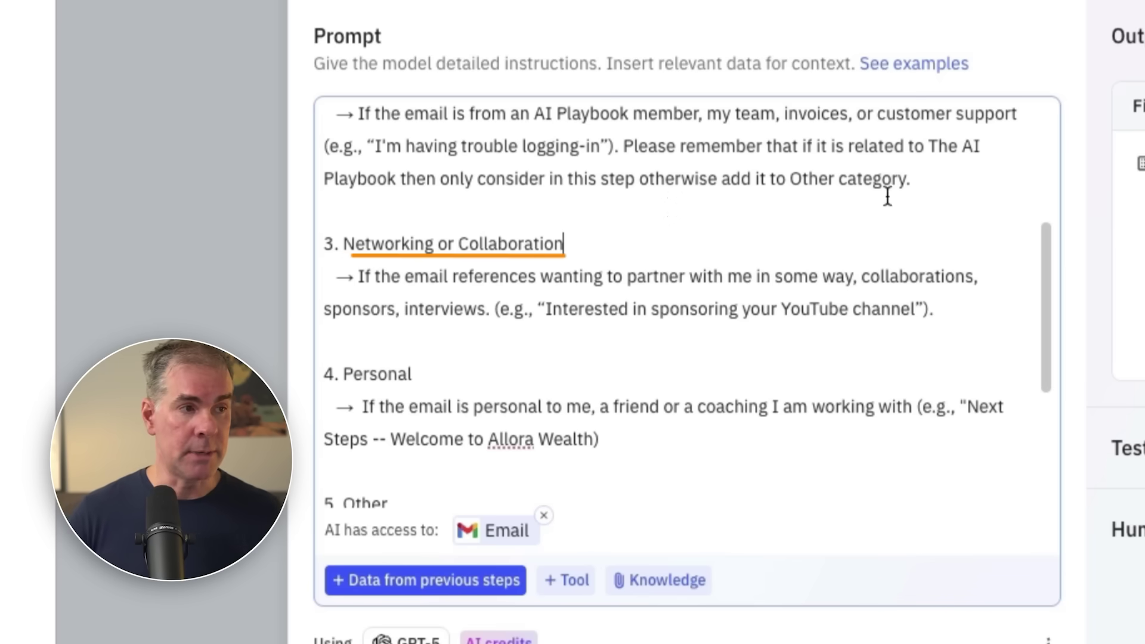
{"action": "scroll", "coordinate": [485, 404], "scroll_direction": "down", "scroll_amount": 5}
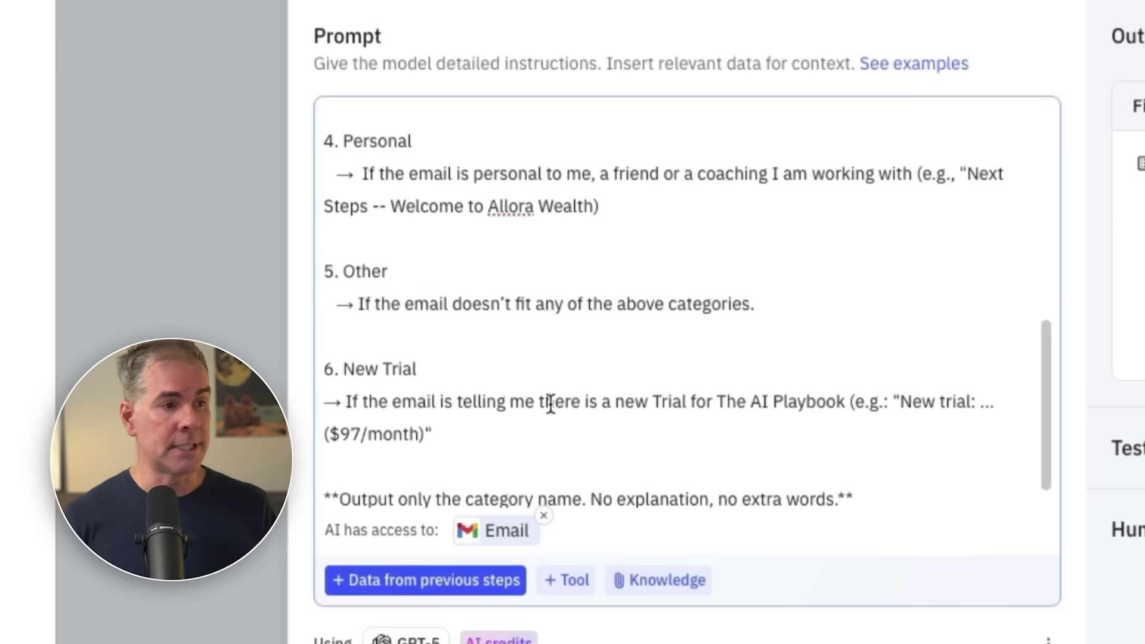
{"action": "scroll", "coordinate": [550, 394], "scroll_direction": "up", "scroll_amount": 15}
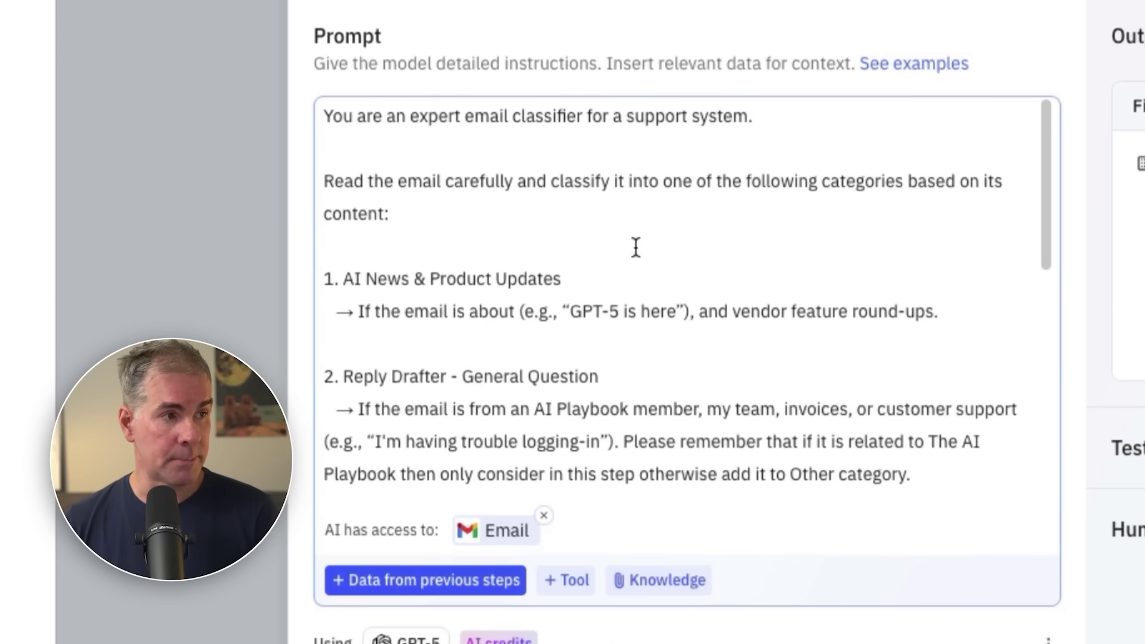
{"action": "scroll", "coordinate": [800, 261], "scroll_direction": "down", "scroll_amount": 3}
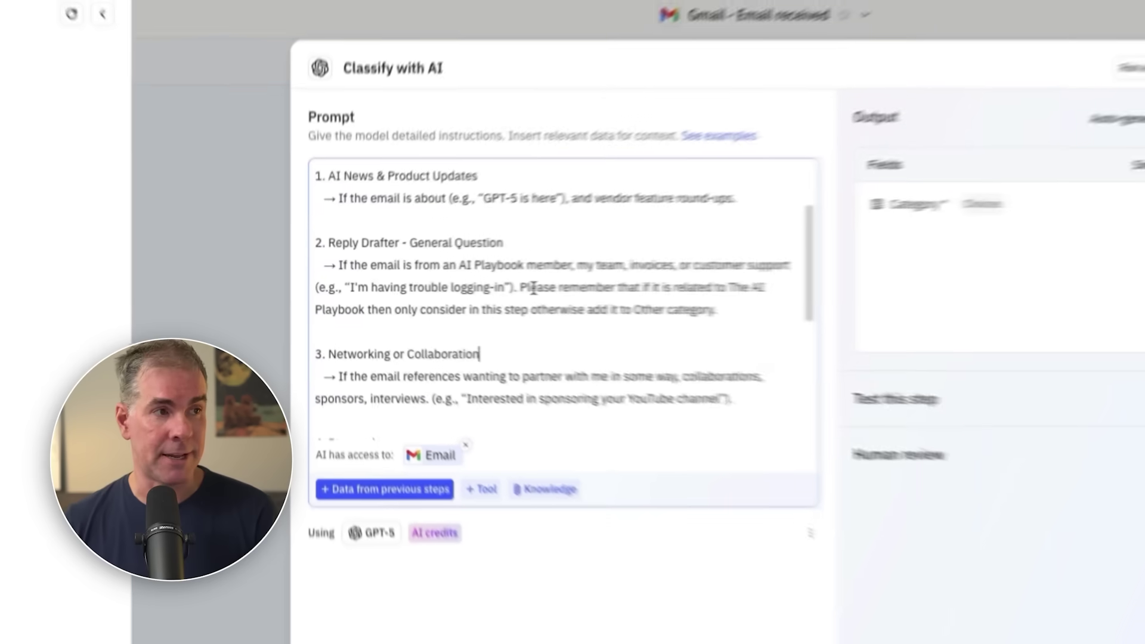
{"action": "left_click", "coordinate": [373, 527]}
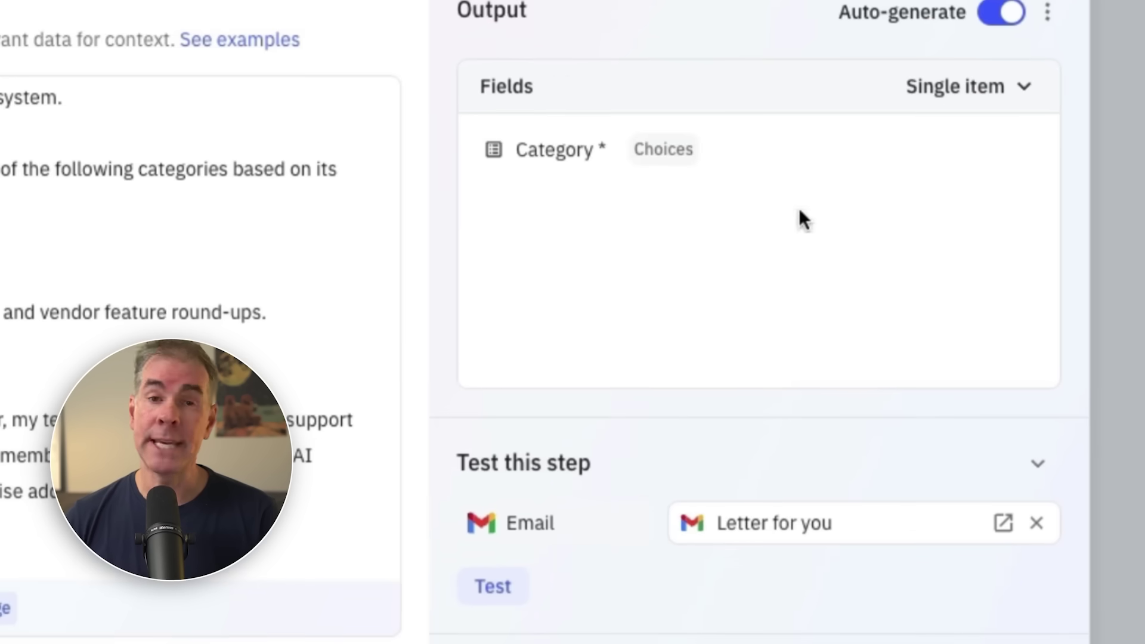
{"action": "mouse_move", "coordinate": [658, 152]}
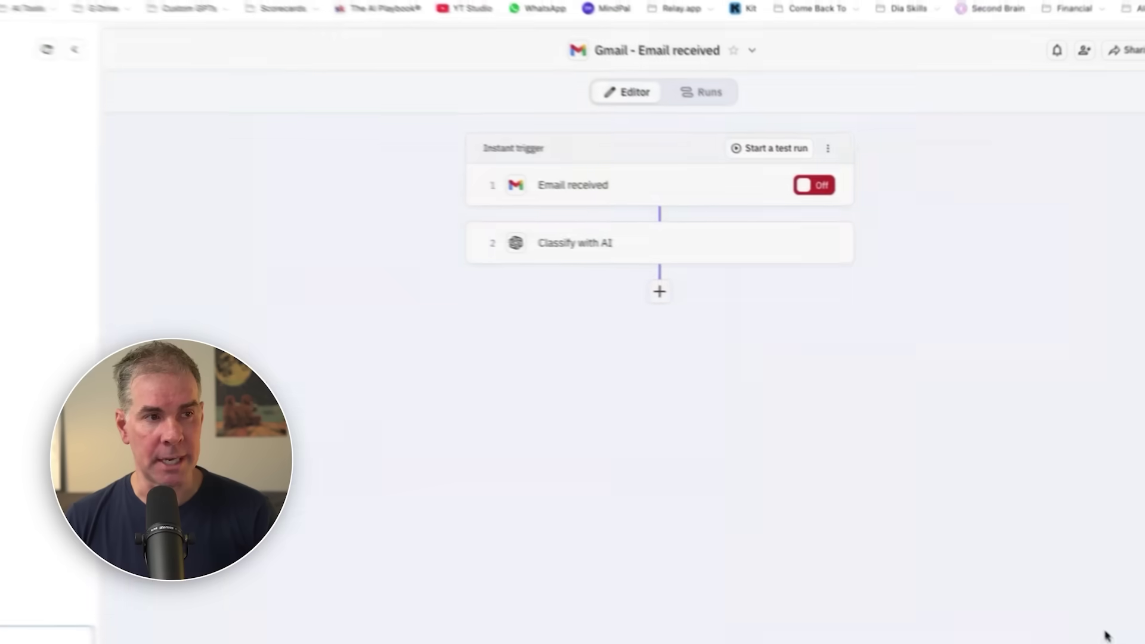
Add a Paths step and name Path A 'AI News & Product Updates'
{"action": "left_click", "coordinate": [681, 296]}
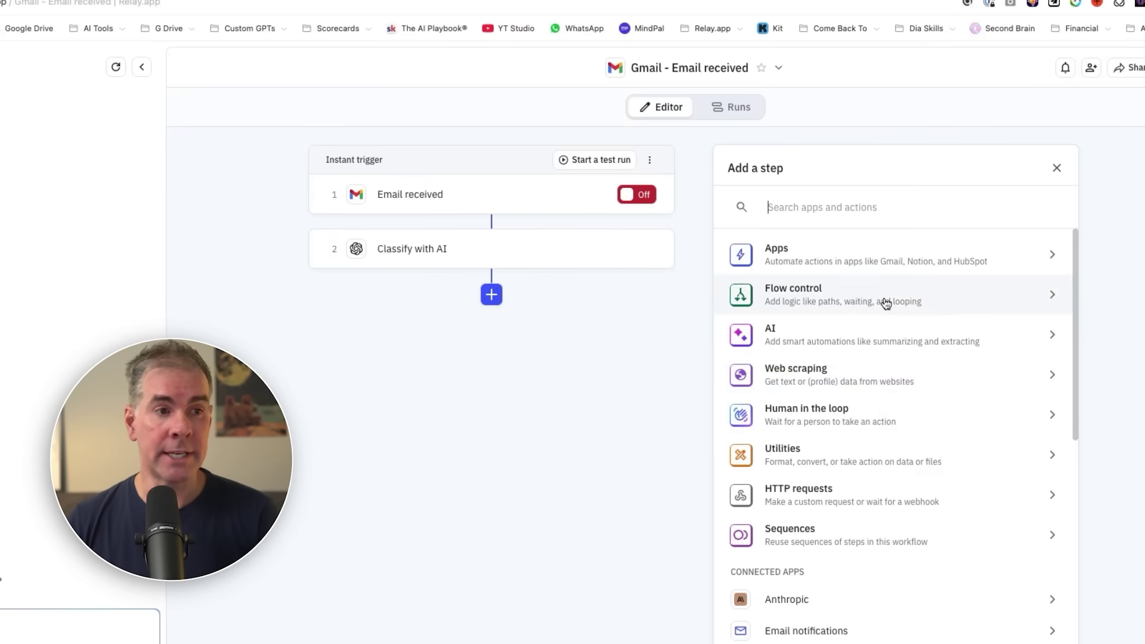
{"action": "left_click", "coordinate": [824, 292]}
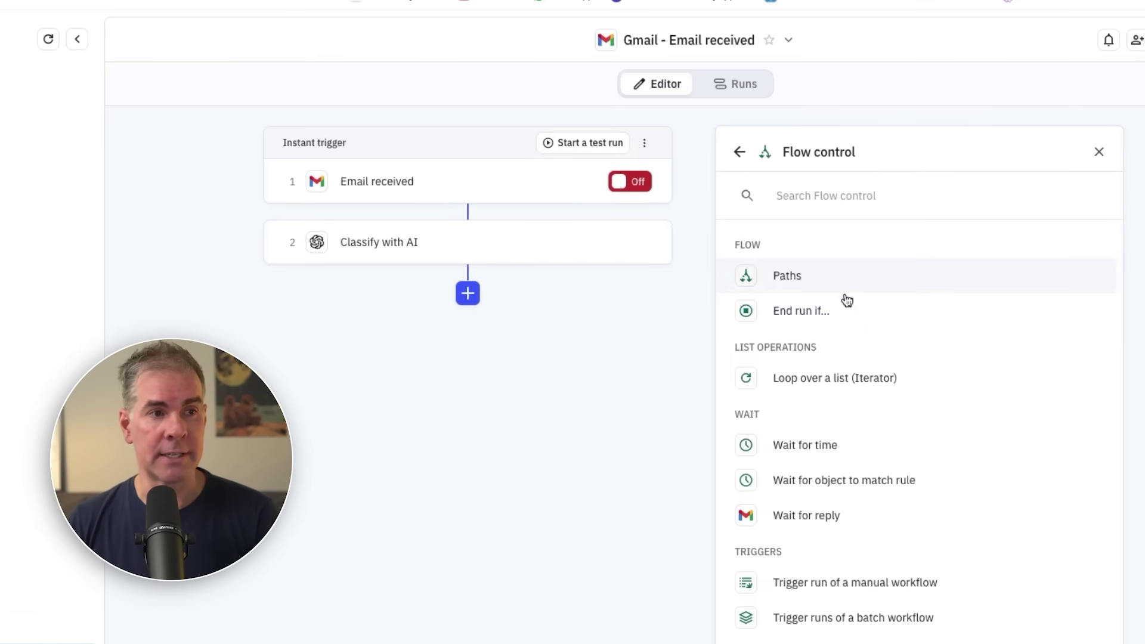
{"action": "left_click", "coordinate": [789, 282]}
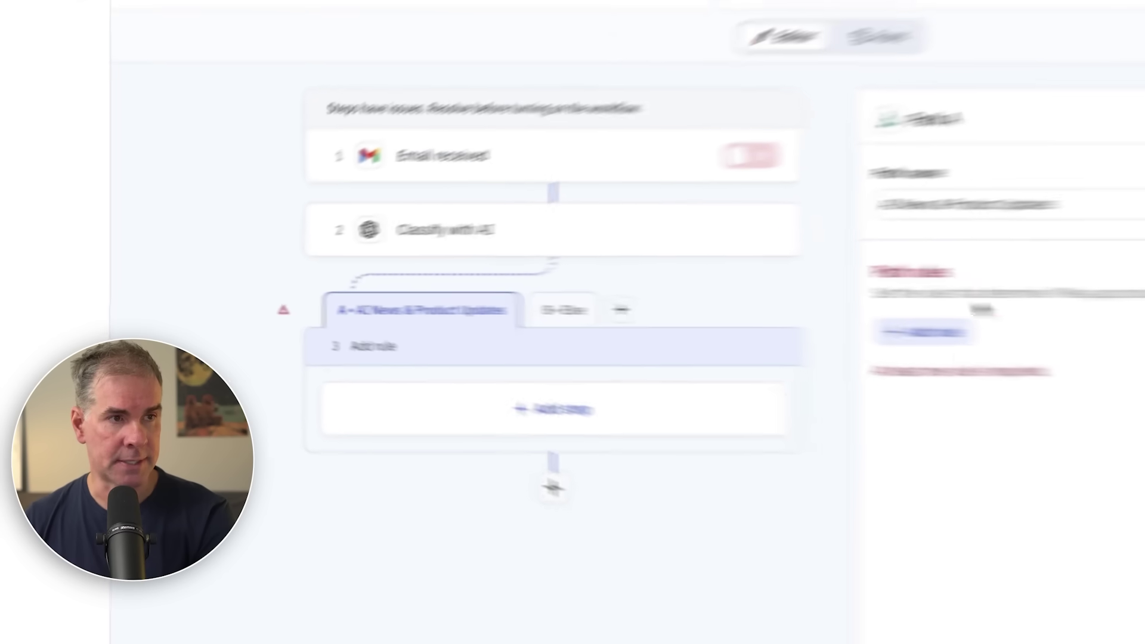
{"action": "left_click_drag", "start_coordinate": [905, 205], "coordinate": [1073, 206]}
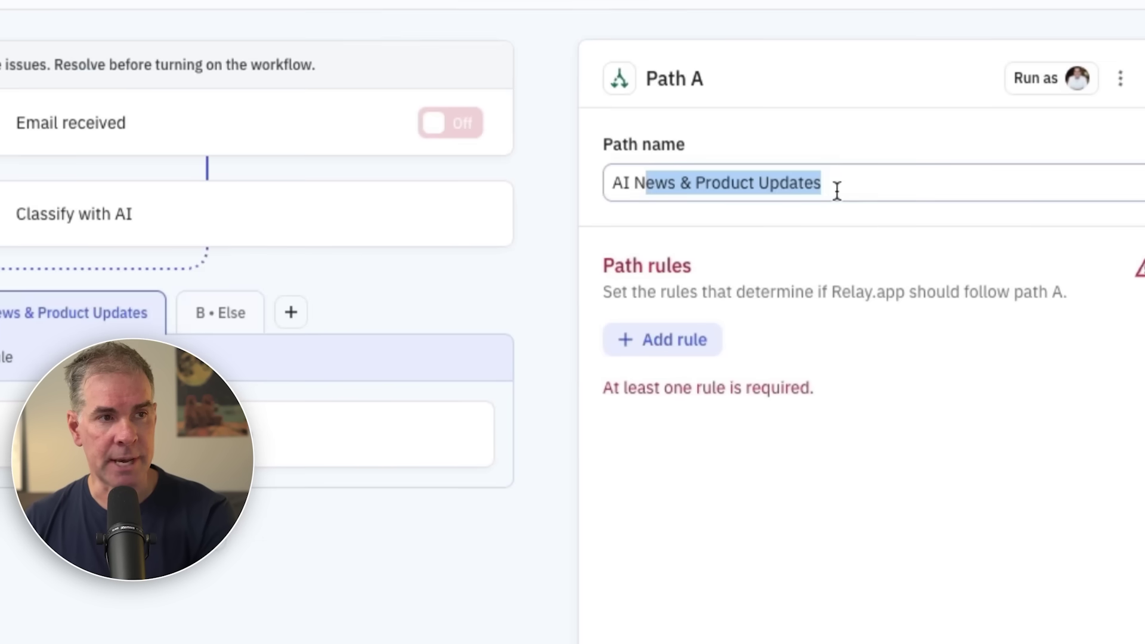
{"action": "left_click", "coordinate": [945, 425]}
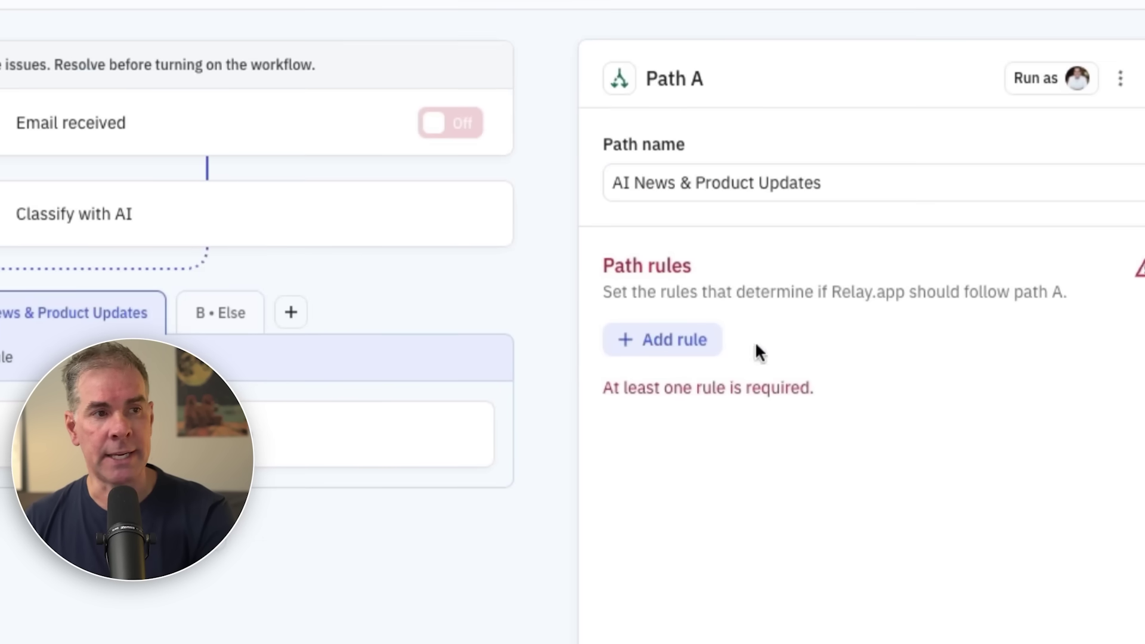
Make Path A follow when the AI Category is AI News & Product Updates
{"action": "left_click", "coordinate": [672, 343]}
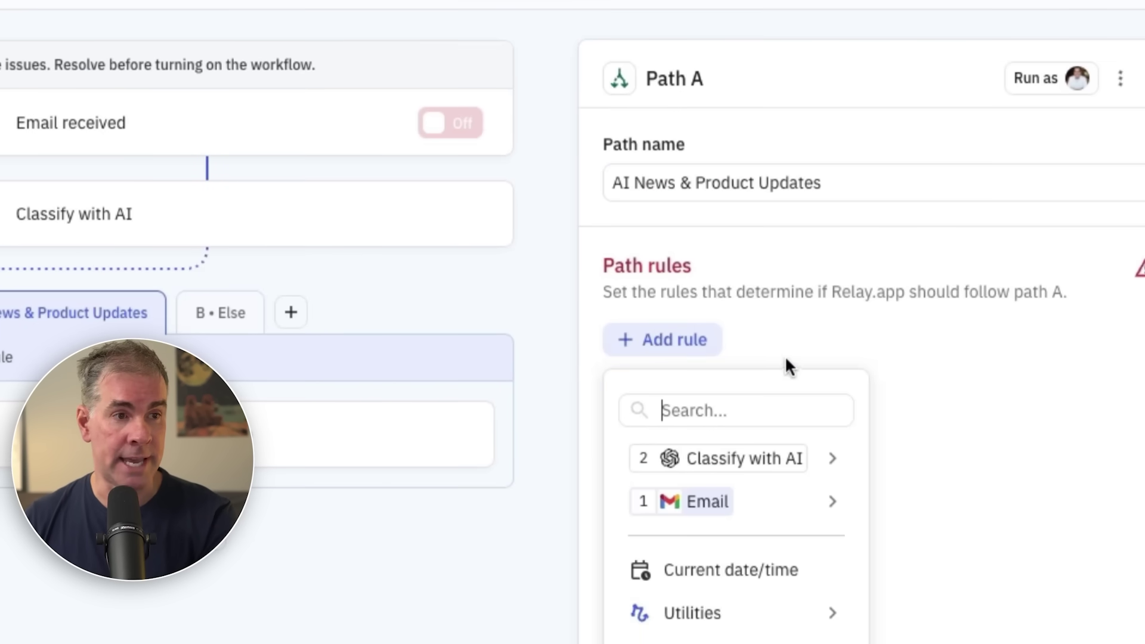
{"action": "mouse_move", "coordinate": [718, 464]}
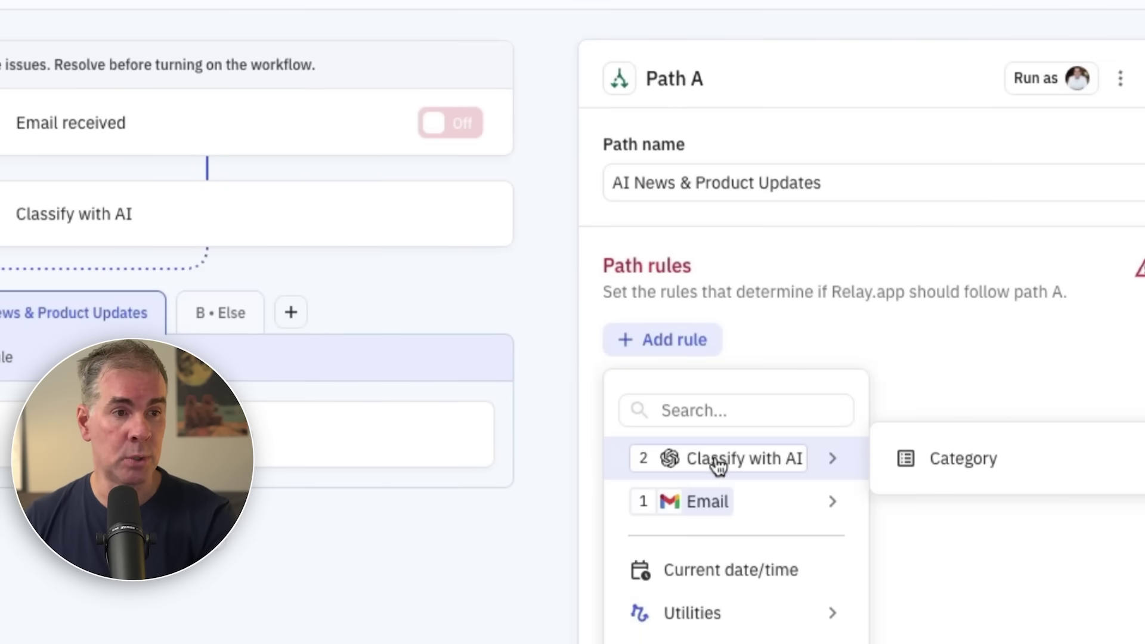
{"action": "left_click", "coordinate": [948, 469]}
{"action": "left_click", "coordinate": [887, 353]}
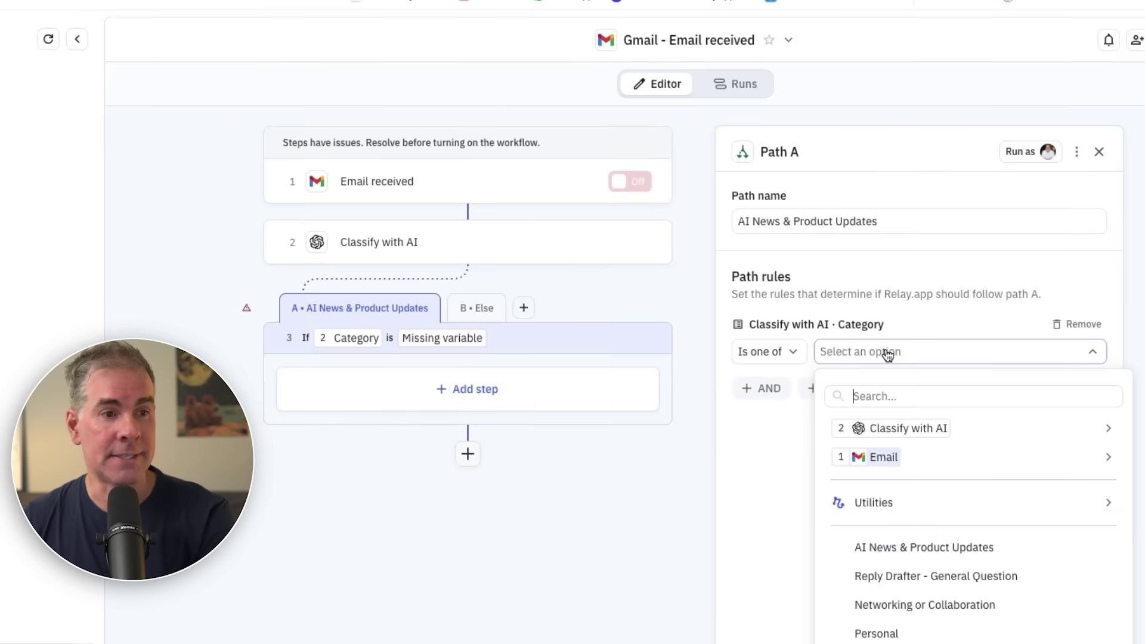
{"action": "left_click", "coordinate": [907, 548]}
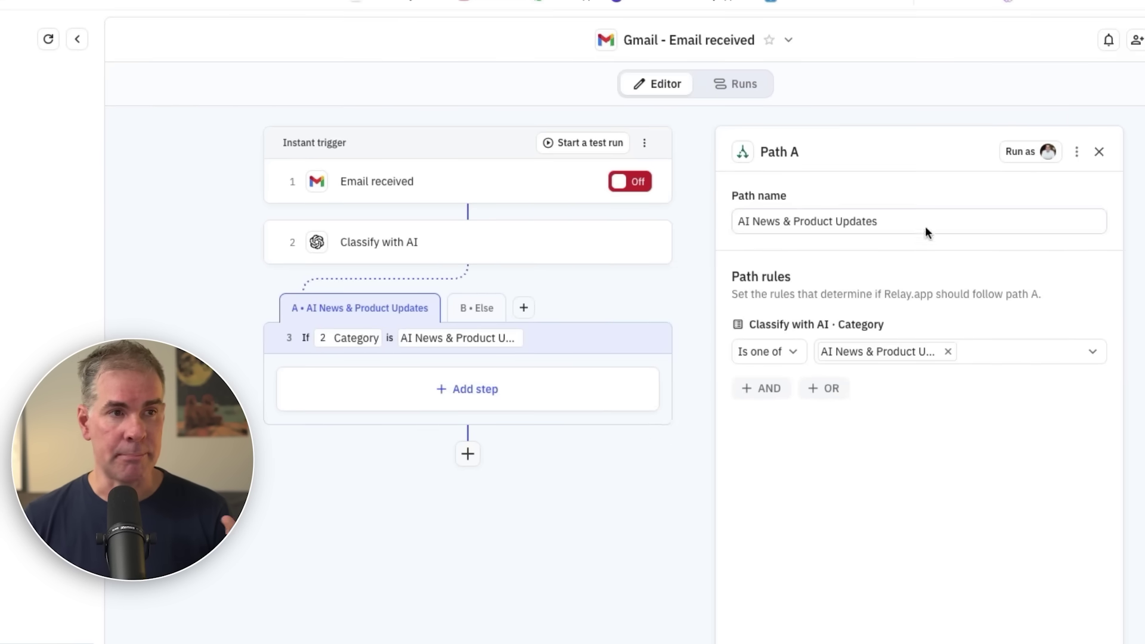
{"action": "left_click", "coordinate": [459, 391]}
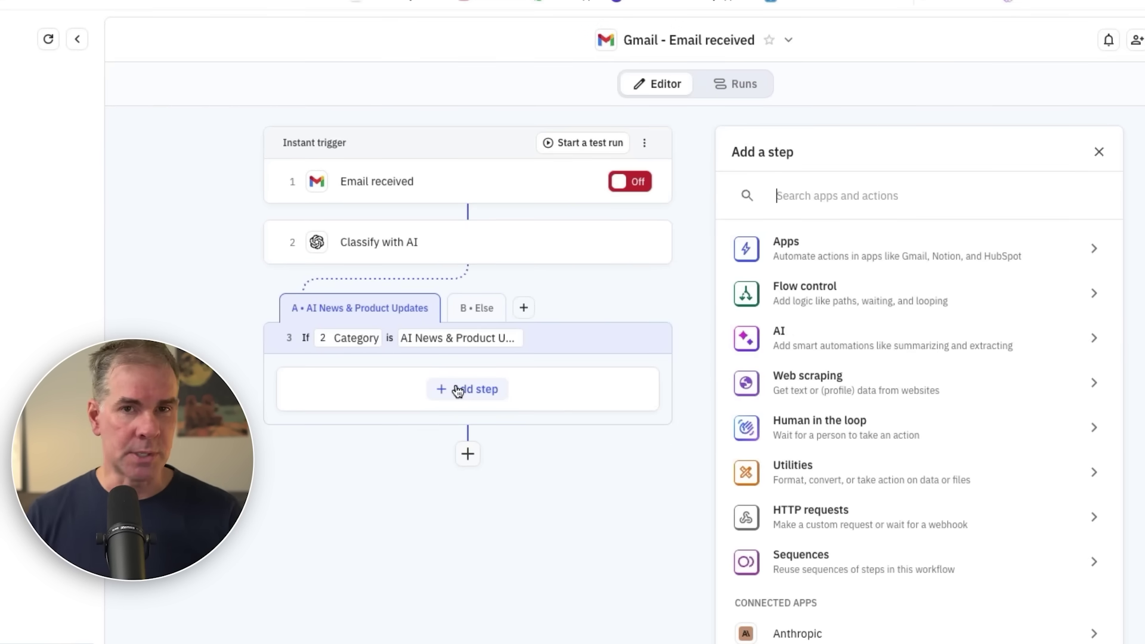
Finish Path A with an End run step
{"action": "left_click", "coordinate": [829, 294]}
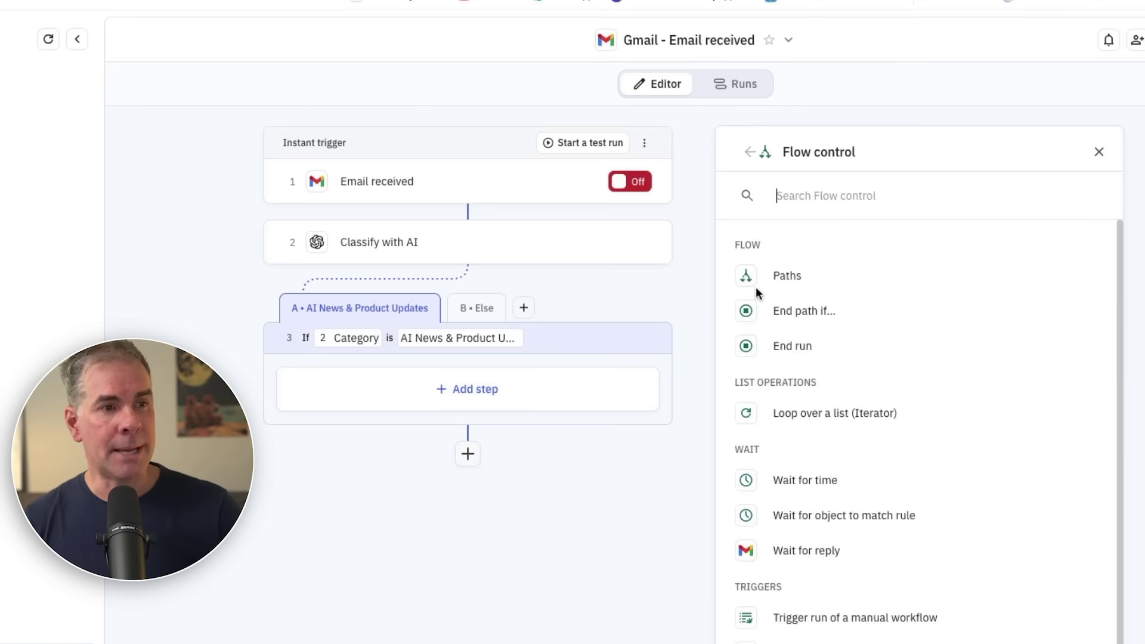
{"action": "left_click", "coordinate": [818, 342]}
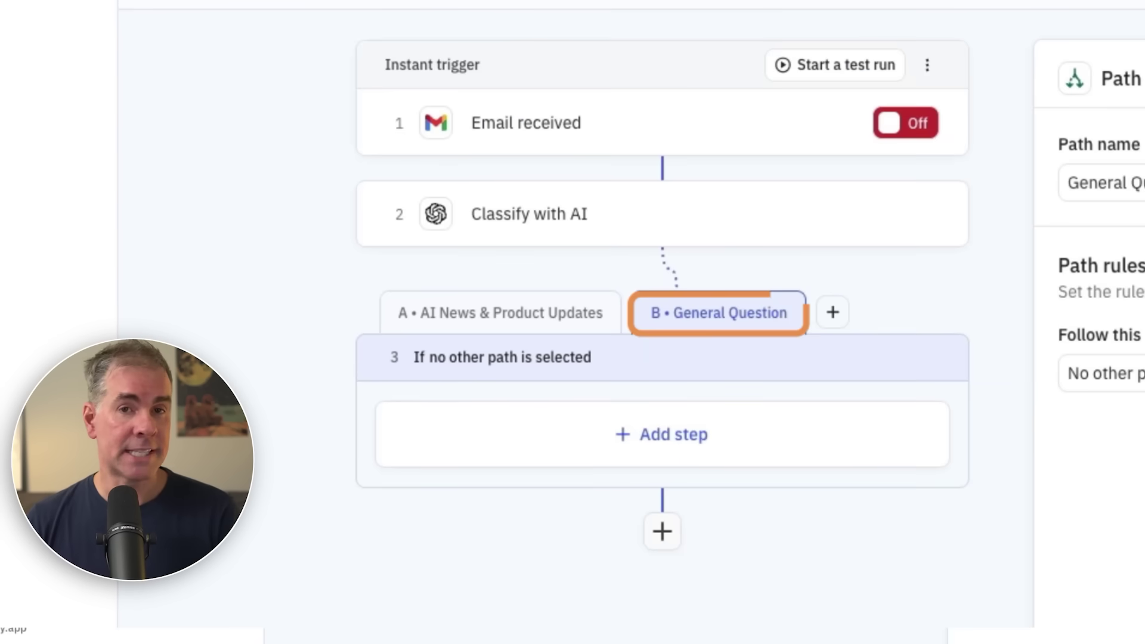
Make path B run only when the AI Category matches Reply Drafter - General
{"action": "left_click", "coordinate": [829, 351]}
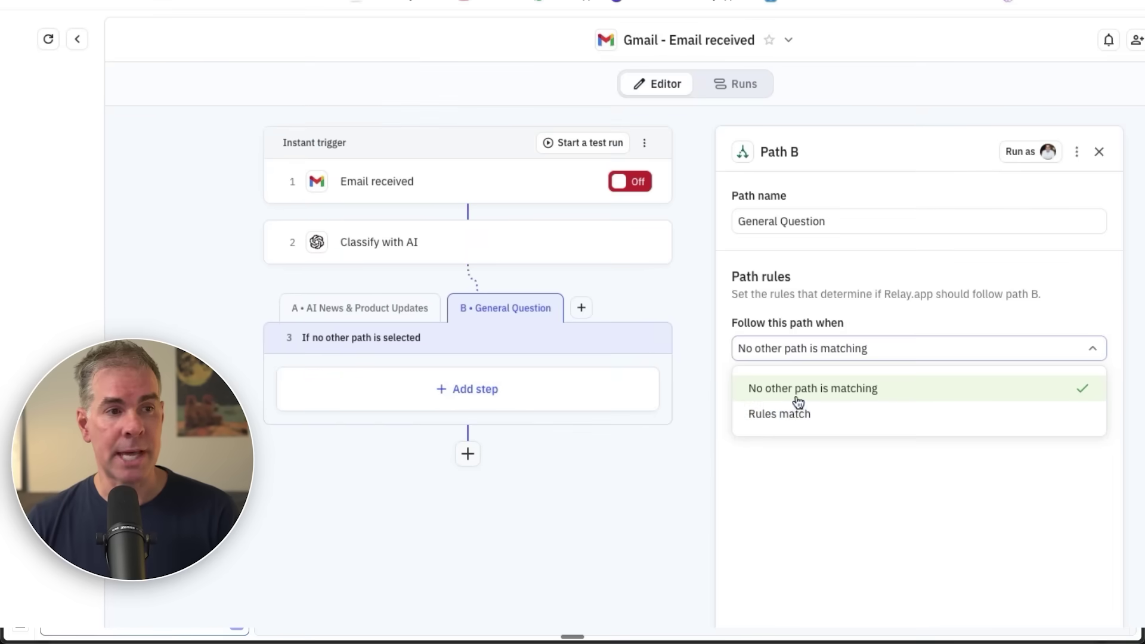
{"action": "left_click", "coordinate": [770, 415]}
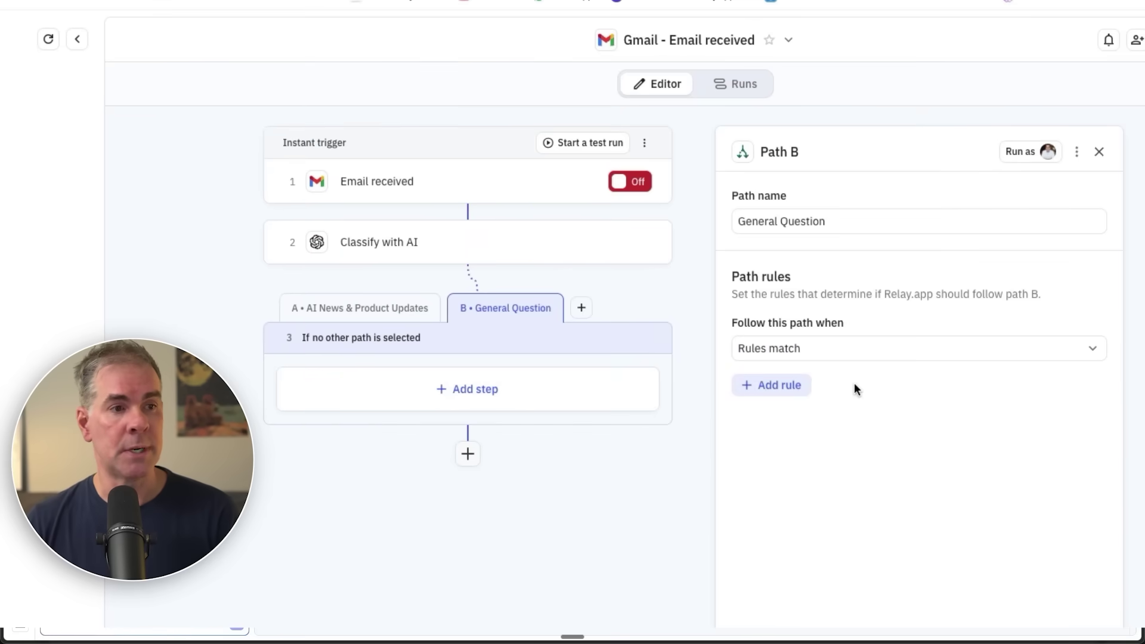
{"action": "left_click", "coordinate": [782, 398]}
{"action": "mouse_move", "coordinate": [811, 463]}
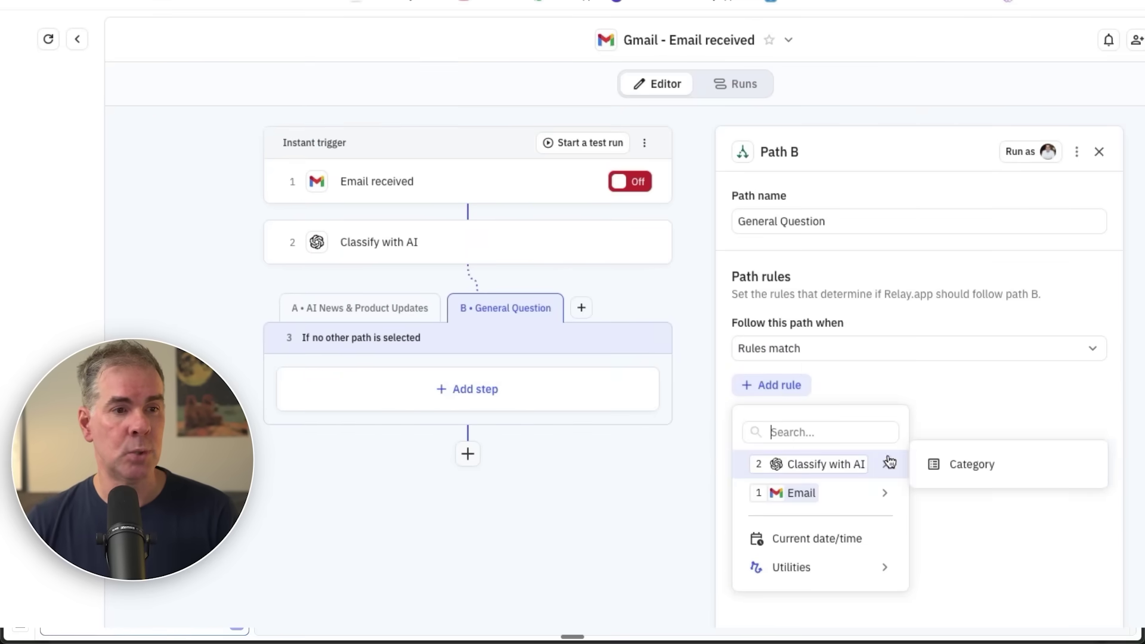
{"action": "left_click", "coordinate": [961, 469]}
{"action": "left_click", "coordinate": [869, 412]}
{"action": "left_click", "coordinate": [1023, 606]}
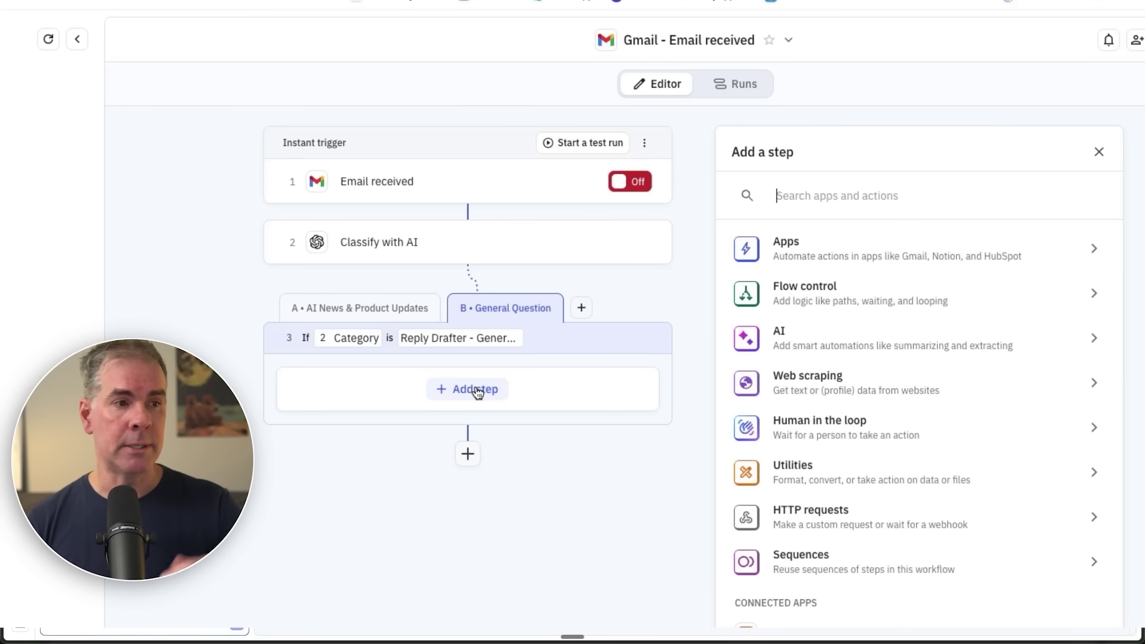
Add a Custom prompt AI step in path B with the pasted FAQ reply-drafting instructions
{"action": "left_click", "coordinate": [795, 339]}
{"action": "scroll", "coordinate": [811, 537], "scroll_direction": "down", "scroll_amount": 4}
{"action": "left_click", "coordinate": [833, 556]}
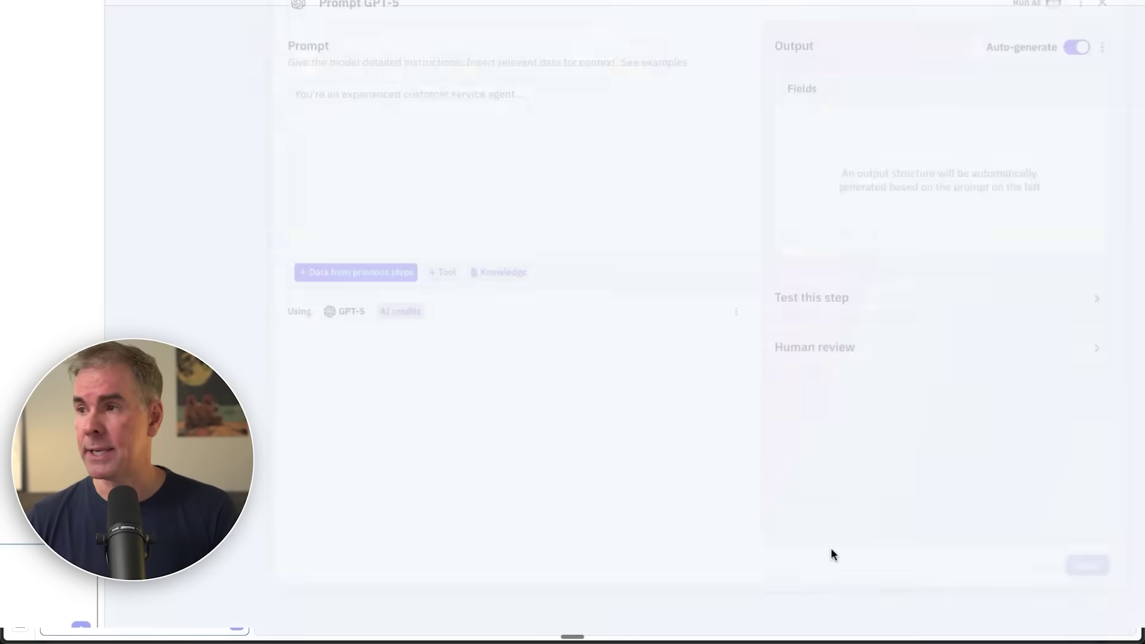
{"action": "left_click", "coordinate": [339, 206]}
{"action": "key", "text": "ctrl+v"}
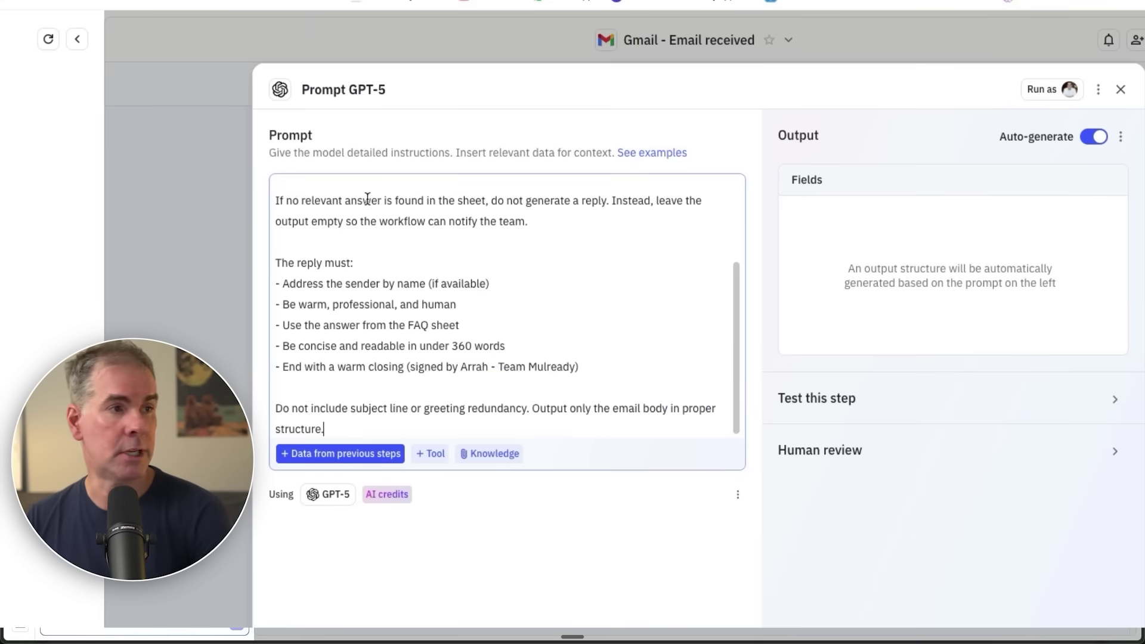
{"action": "scroll", "coordinate": [427, 250], "scroll_direction": "up", "scroll_amount": 5}
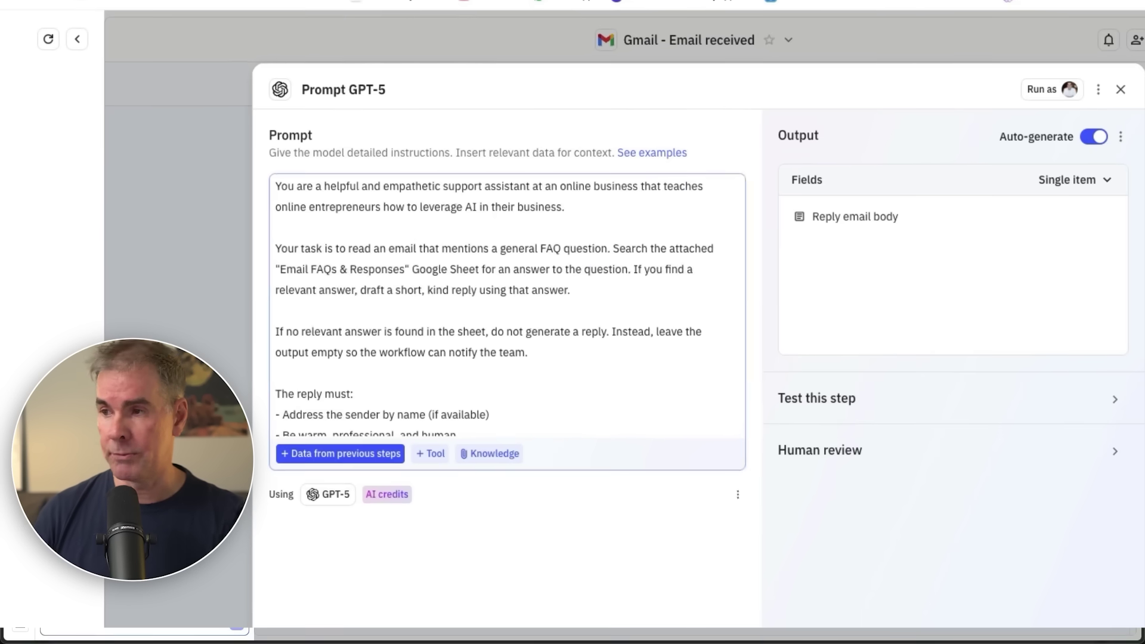
{"action": "scroll", "coordinate": [638, 495], "scroll_direction": "down", "scroll_amount": 3}
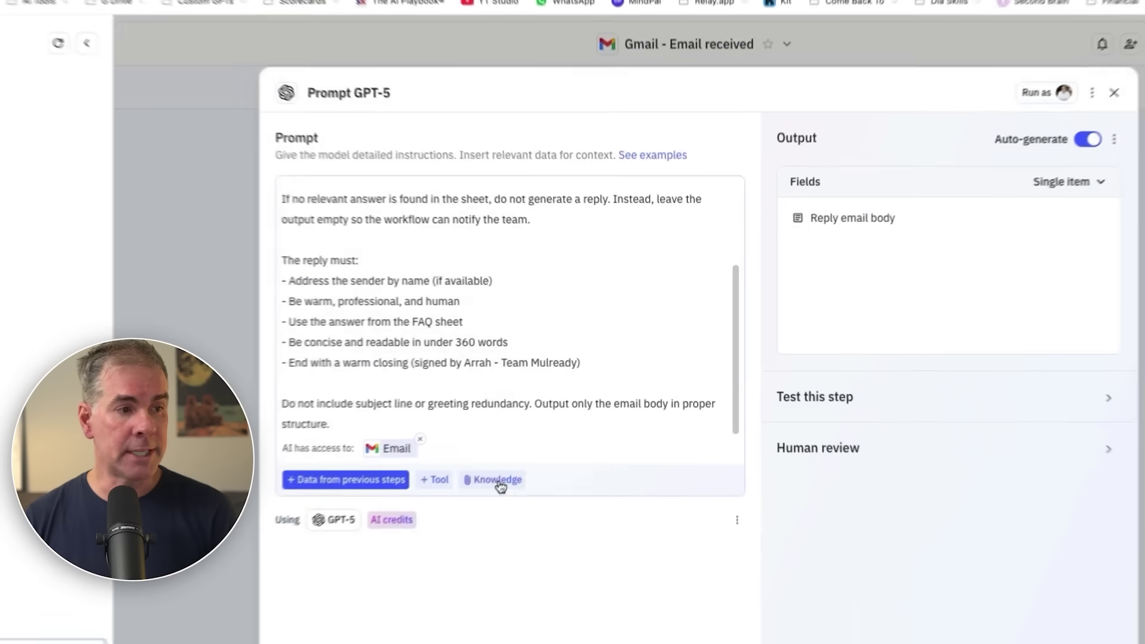
Attach the Email FAQs & Responses sheet as knowledge, then remove the highlighted reply requirements
{"action": "left_click", "coordinate": [497, 483]}
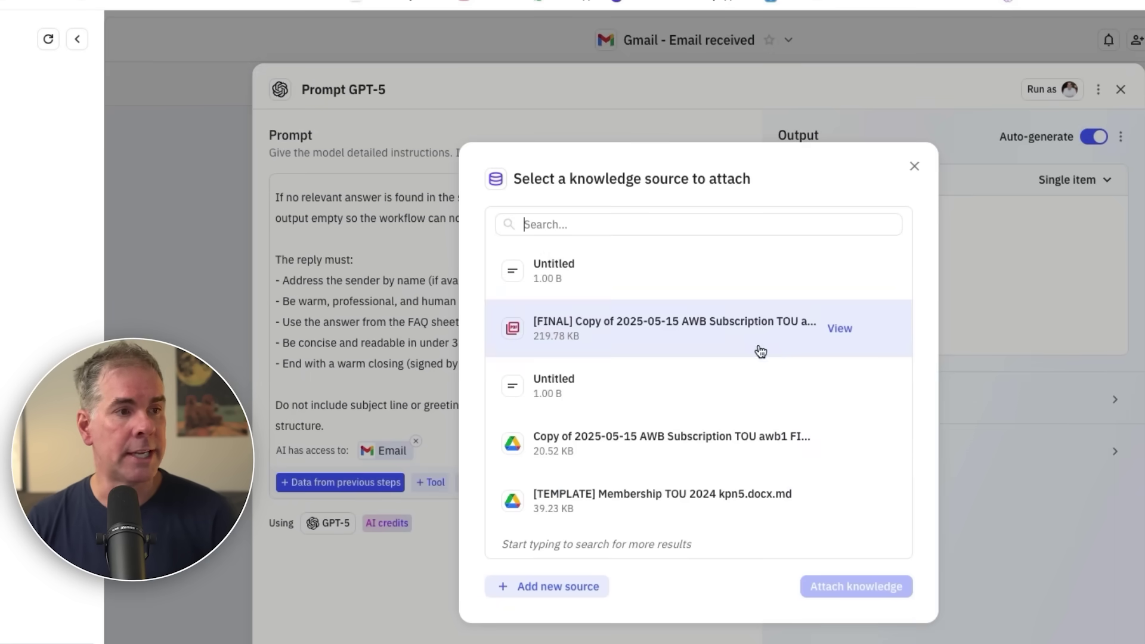
{"action": "type", "text": "email"}
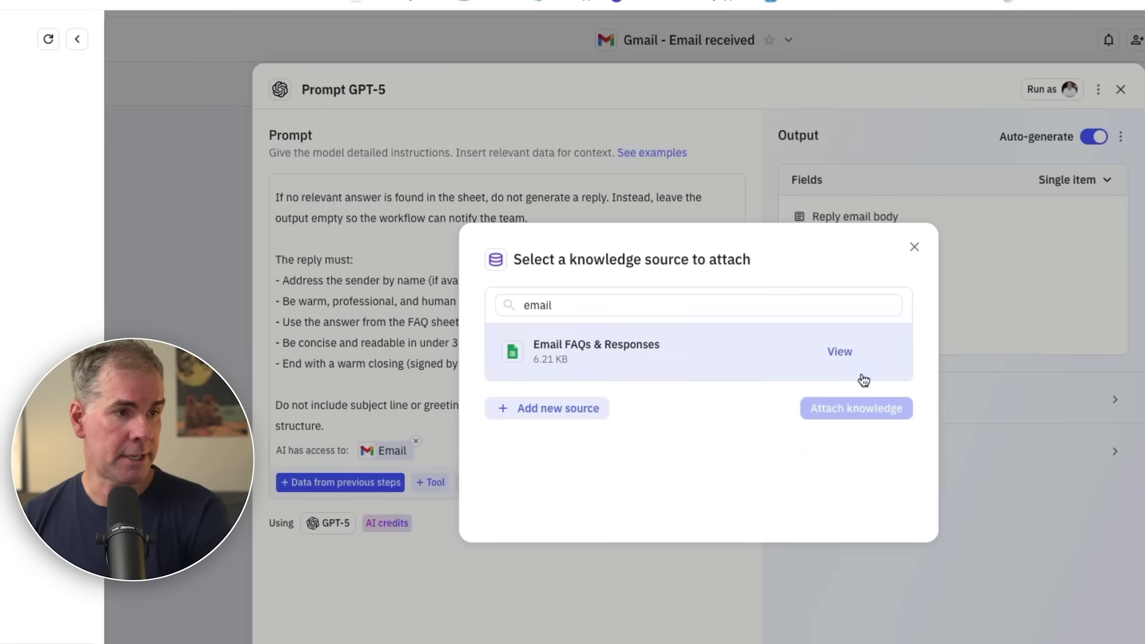
{"action": "left_click", "coordinate": [576, 352]}
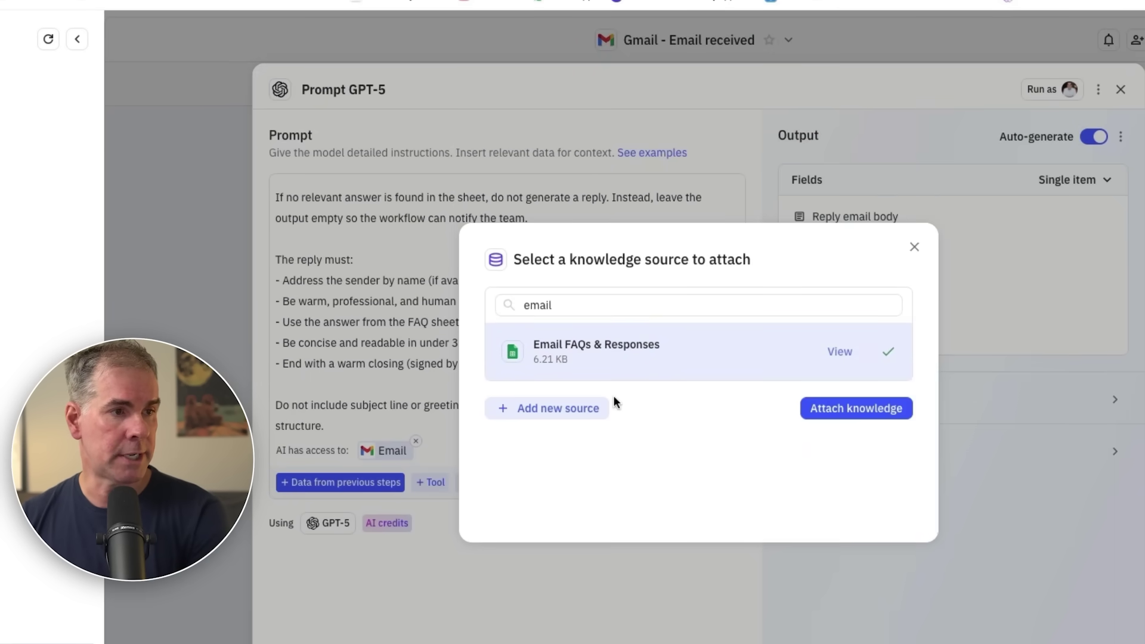
{"action": "left_click", "coordinate": [857, 410]}
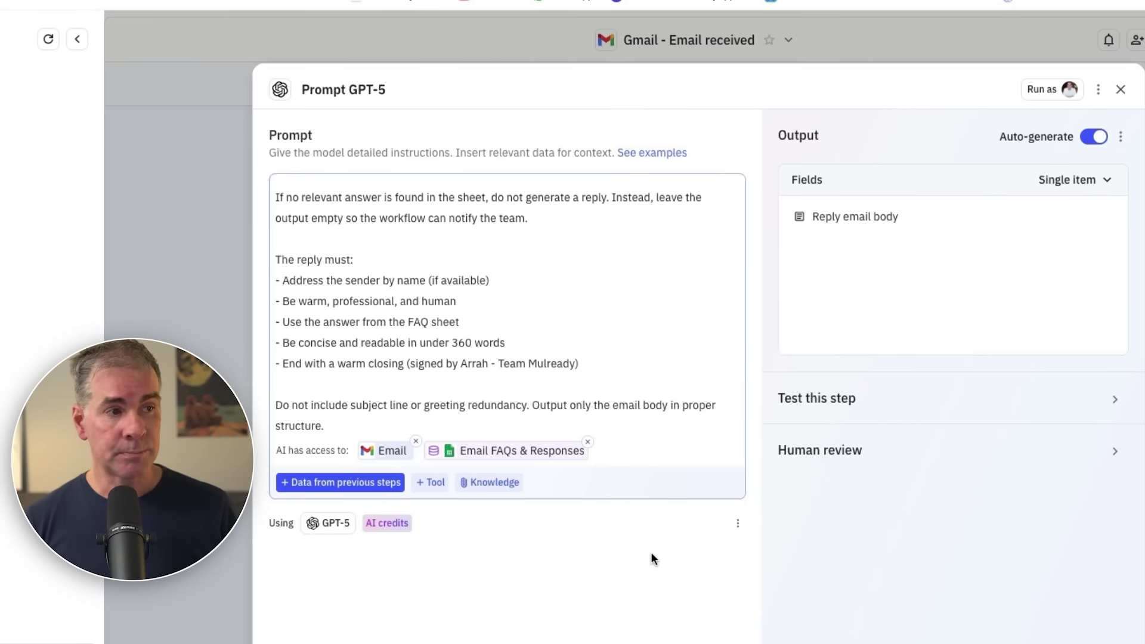
{"action": "left_click_drag", "start_coordinate": [513, 270], "coordinate": [533, 399]}
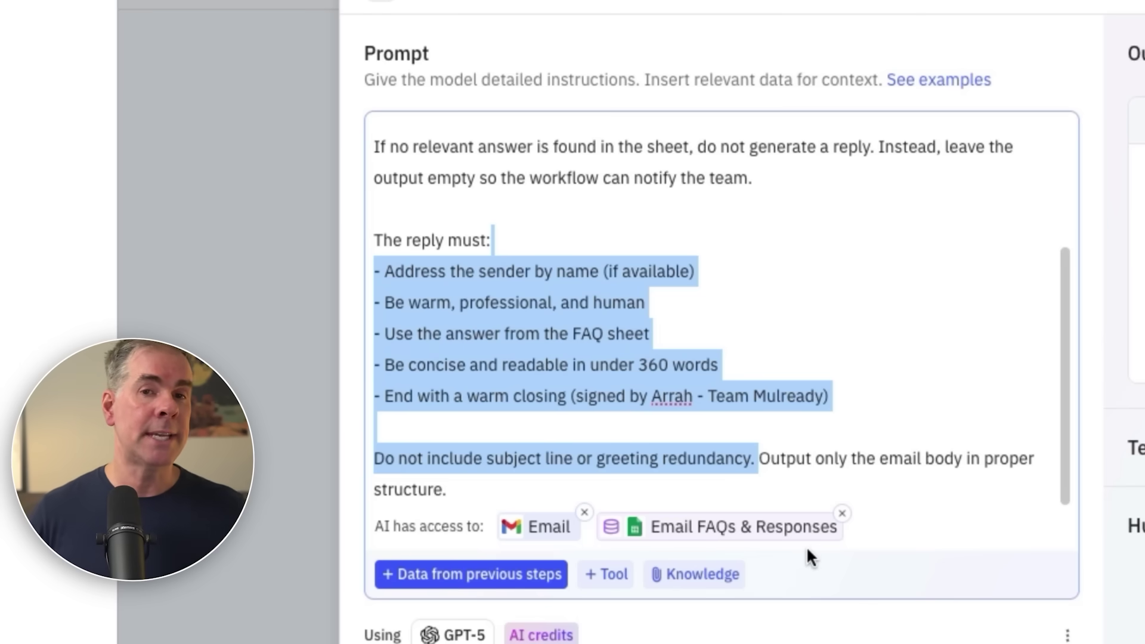
{"action": "left_click", "coordinate": [807, 472]}
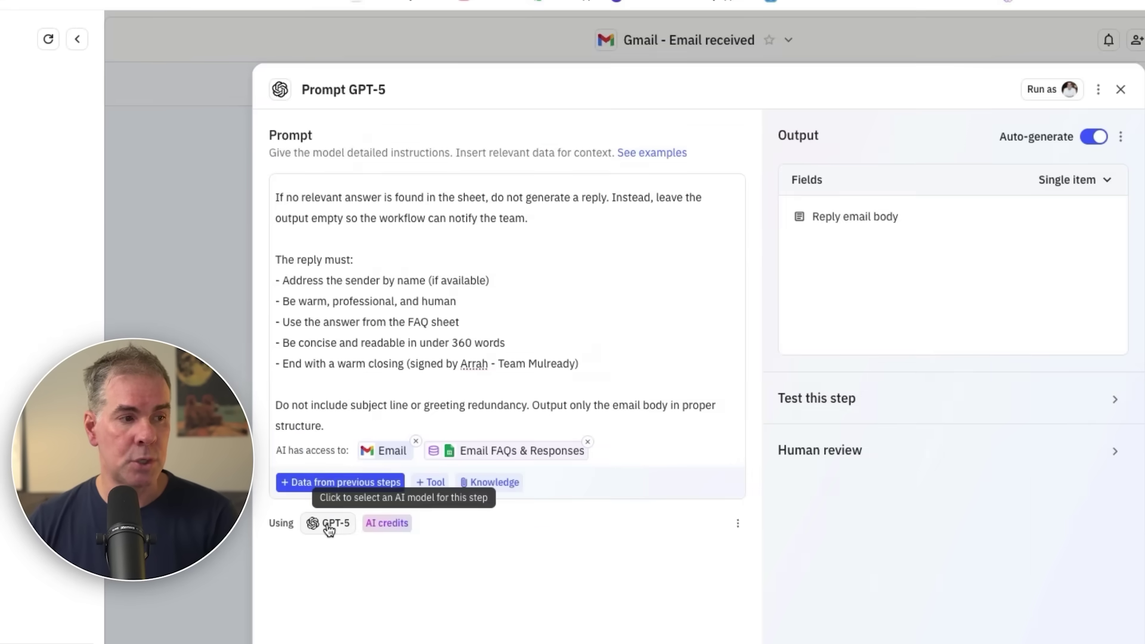
Switch the reply-drafting step's model from GPT-5 to Claude Sonnet 4
{"action": "left_click", "coordinate": [328, 525]}
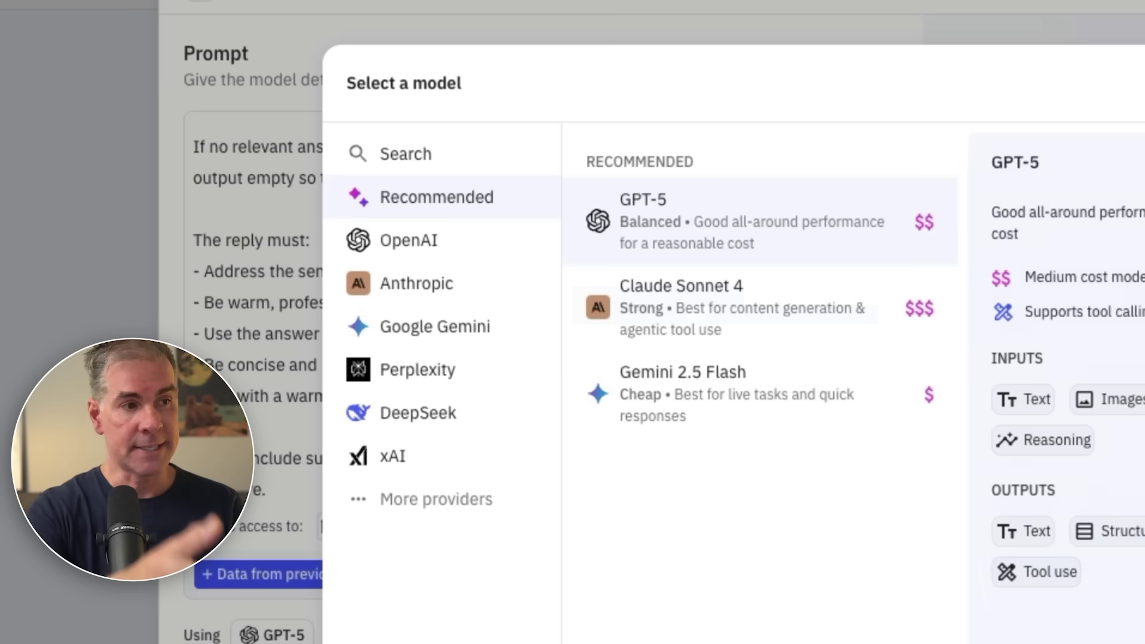
{"action": "left_click", "coordinate": [701, 310]}
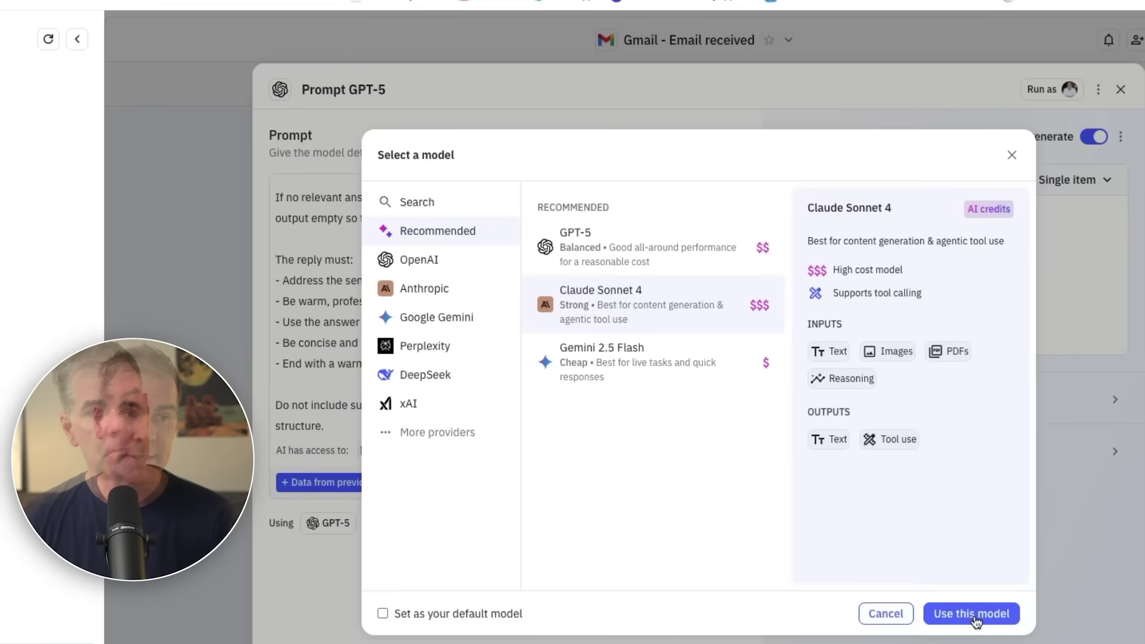
{"action": "left_click", "coordinate": [972, 614]}
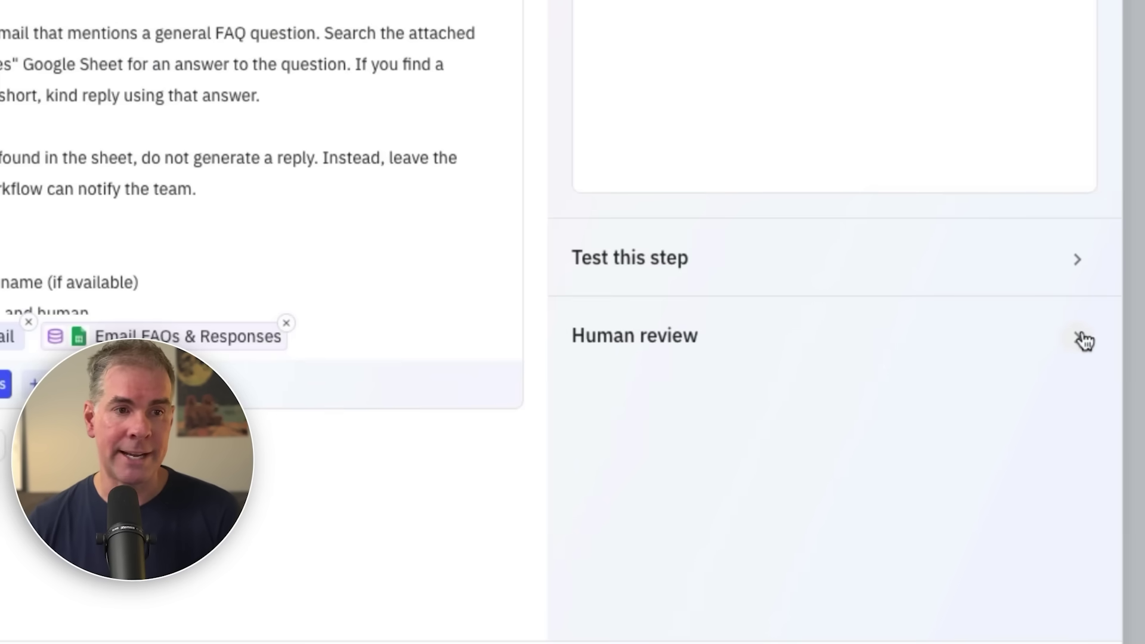
Set human review to trigger only when the AI cannot produce a valid output
{"action": "left_click", "coordinate": [1115, 451]}
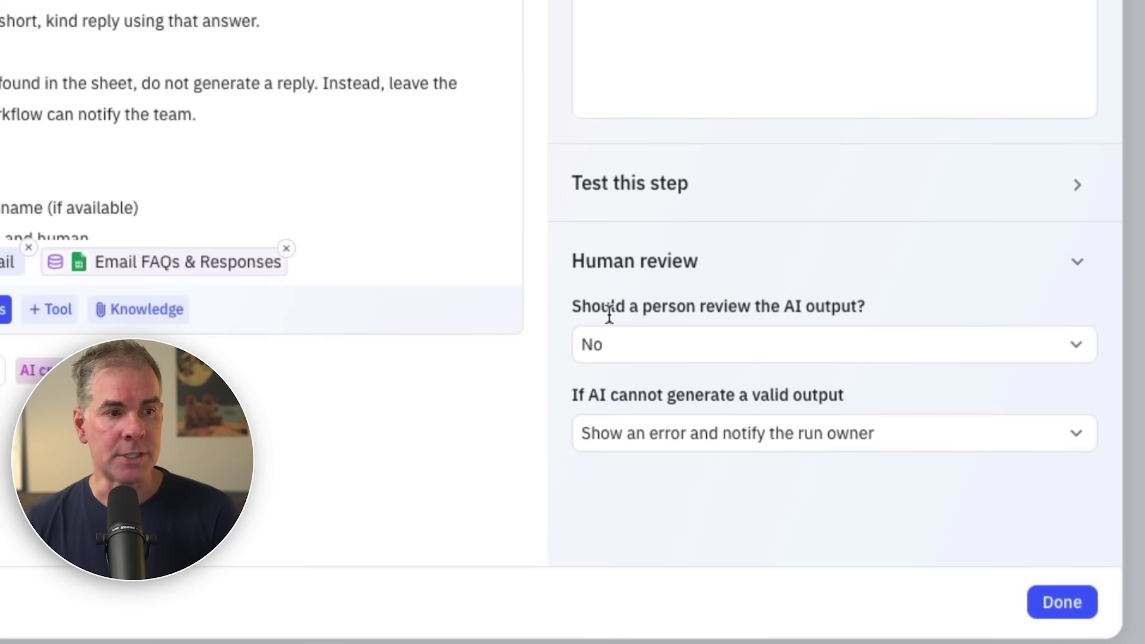
{"action": "left_click", "coordinate": [668, 352]}
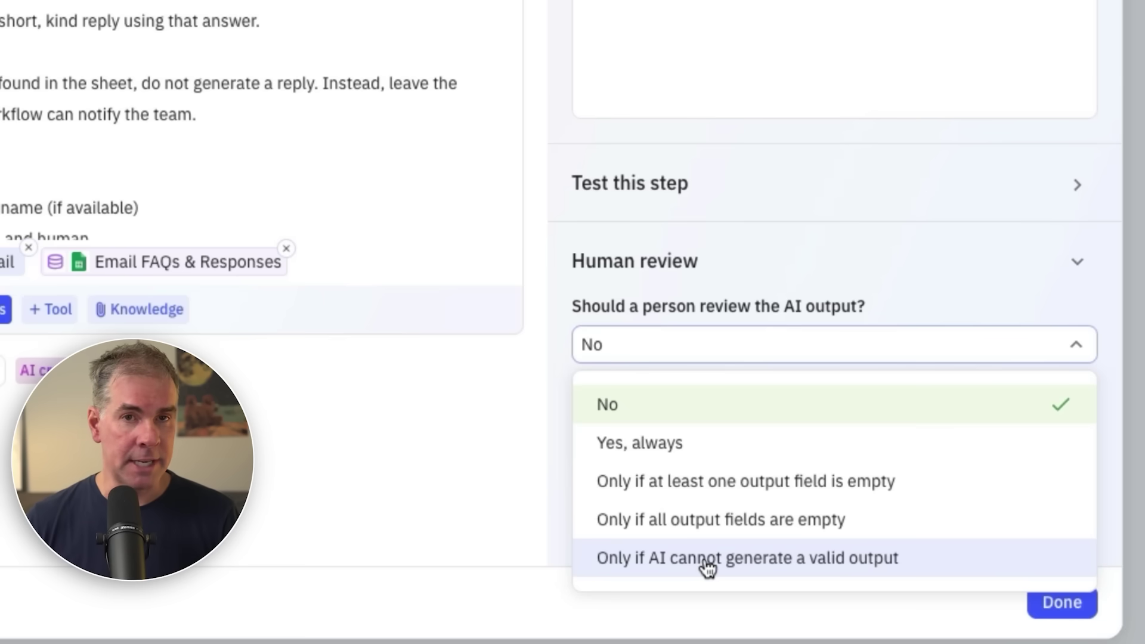
{"action": "left_click_drag", "start_coordinate": [196, 114], "coordinate": [123, 84]}
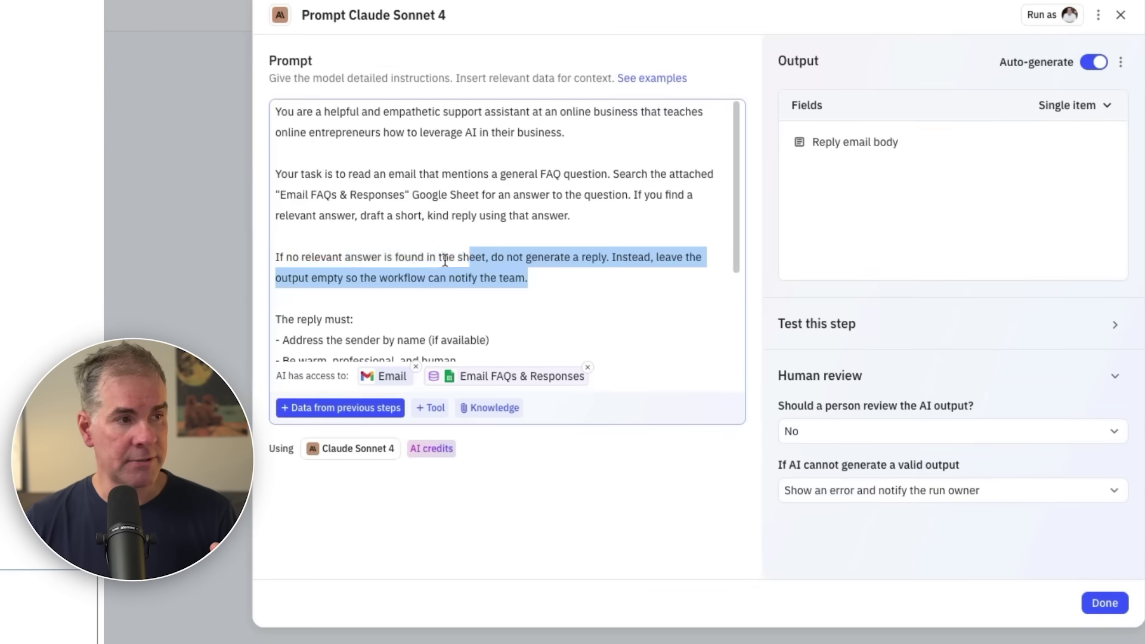
{"action": "left_click_drag", "start_coordinate": [445, 261], "coordinate": [267, 260]}
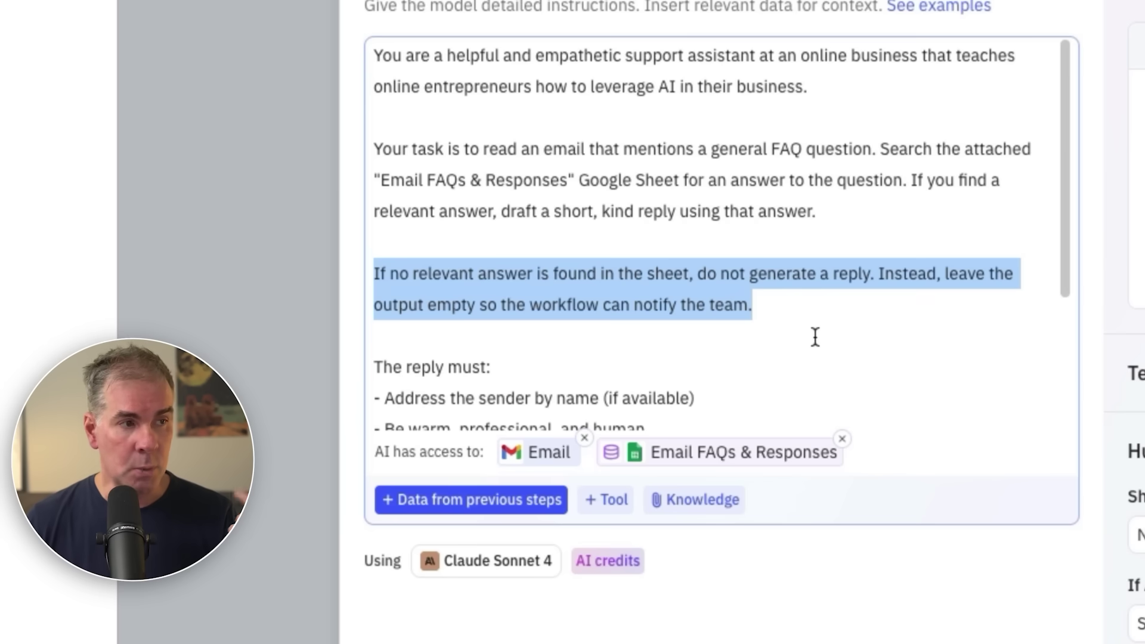
{"action": "left_click", "coordinate": [914, 317]}
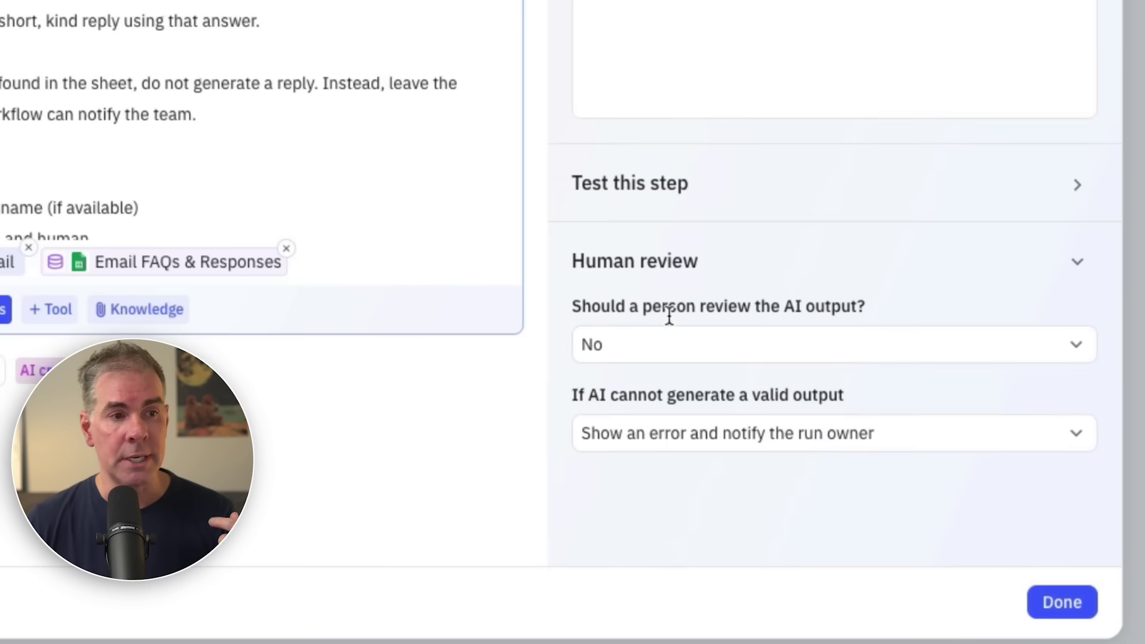
{"action": "left_click", "coordinate": [668, 349]}
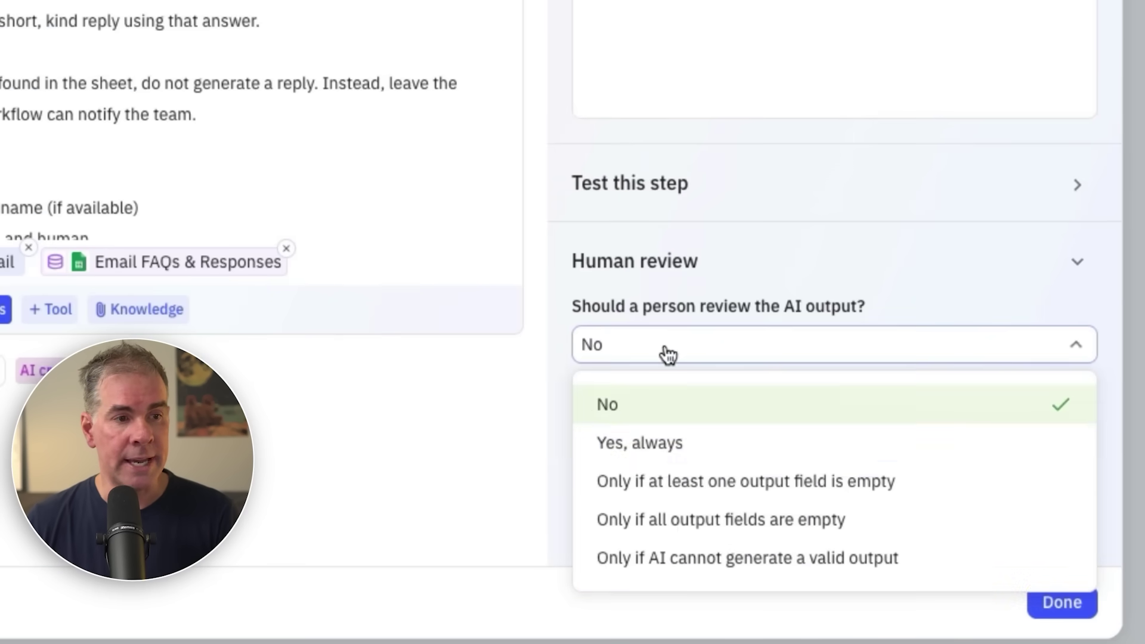
{"action": "left_click", "coordinate": [729, 559]}
Send review requests over Slack to the review channel found by searching 'for rev'
{"action": "left_click", "coordinate": [718, 442]}
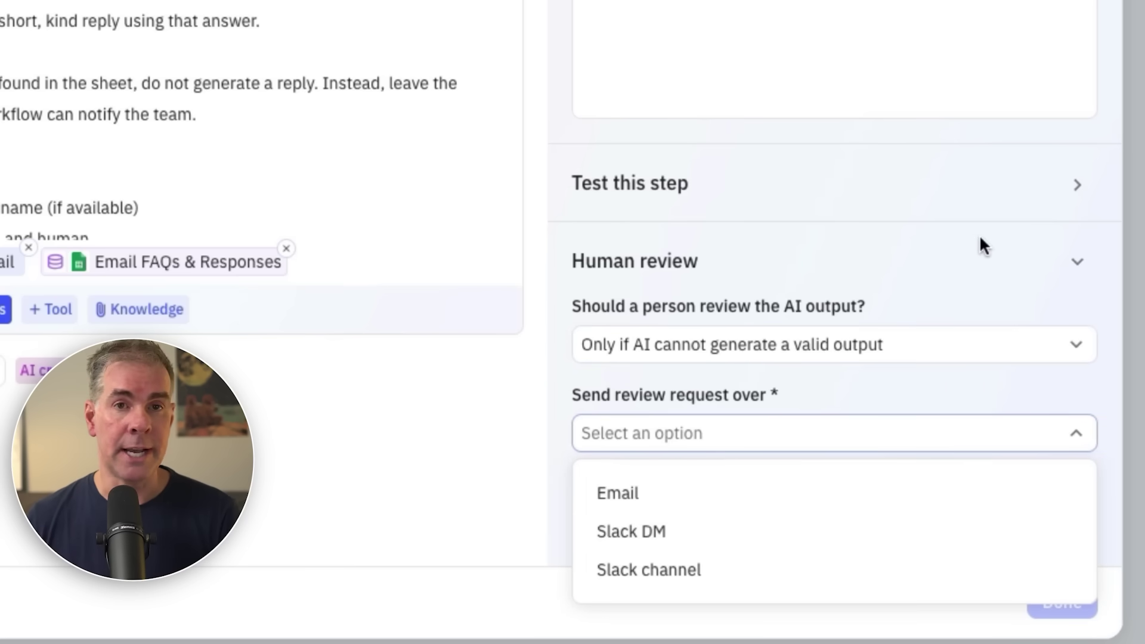
{"action": "left_click", "coordinate": [620, 573]}
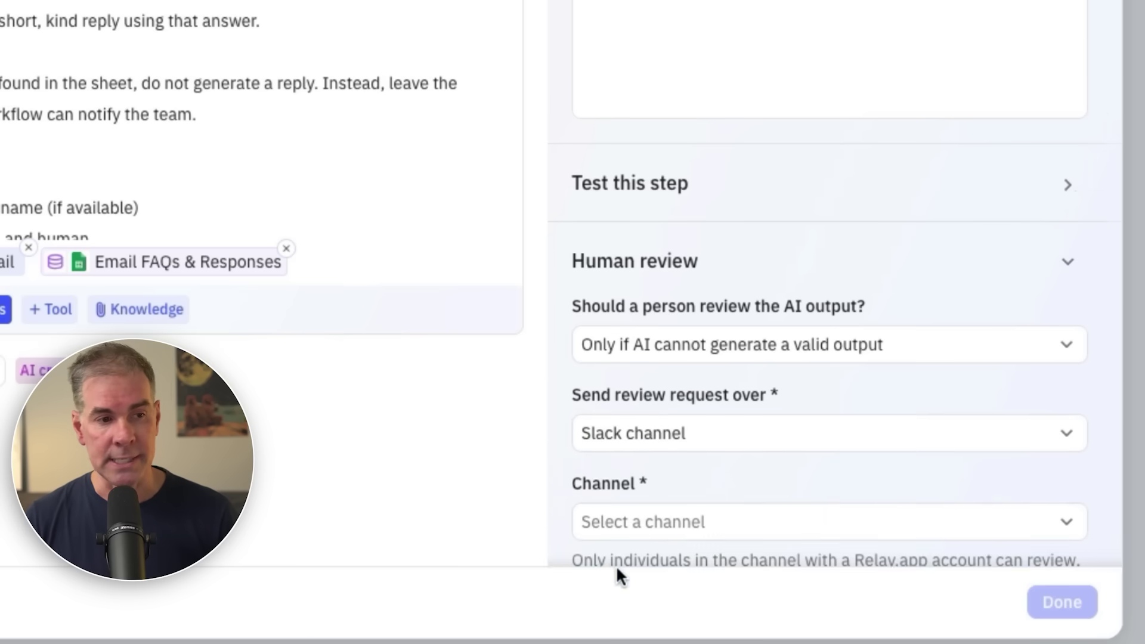
{"action": "left_click", "coordinate": [694, 501]}
{"action": "type", "text": "for rev"}
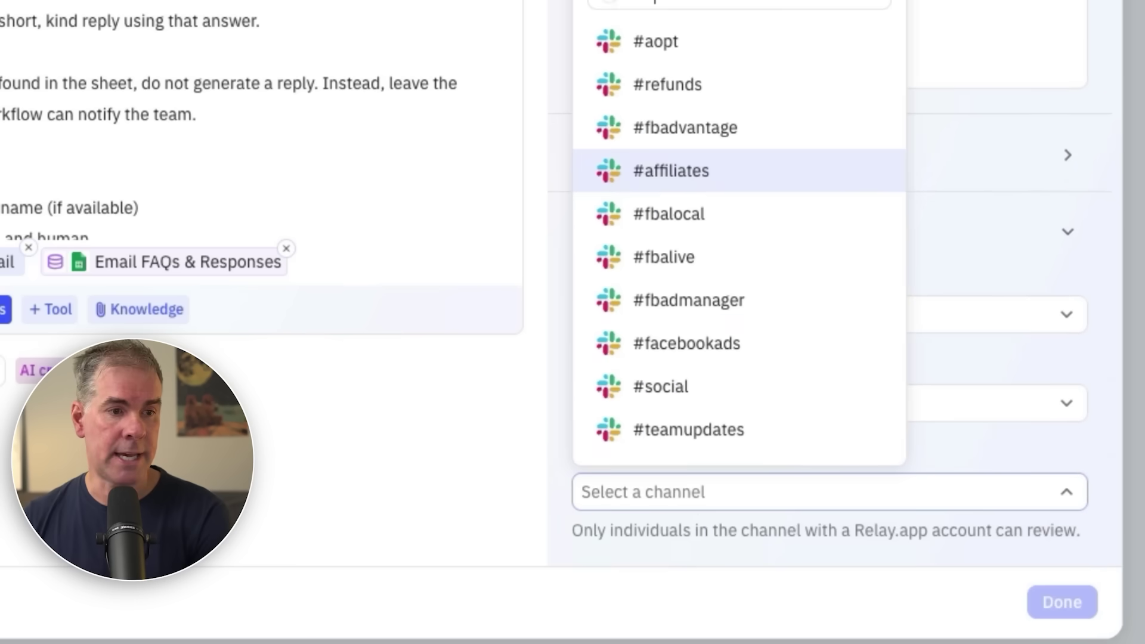
{"action": "left_click", "coordinate": [690, 429]}
{"action": "left_click", "coordinate": [651, 149]}
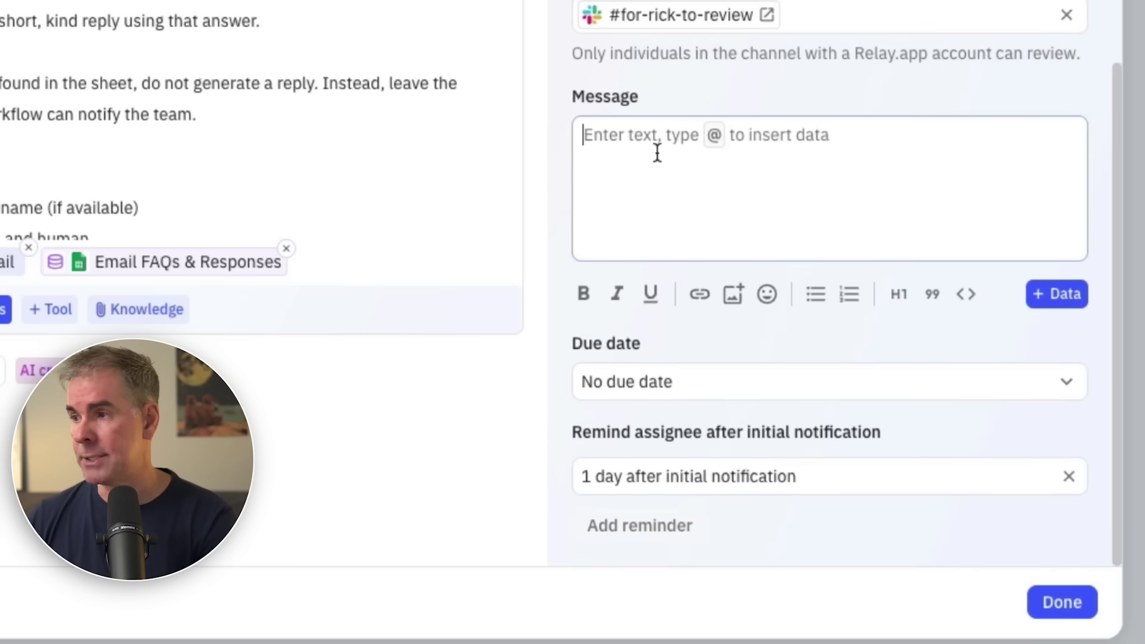
Paste the not-in-FAQ review message, insert the Email Subject and sender Email fields, and finish
{"action": "left_click", "coordinate": [586, 137]}
{"action": "type", "text": "Arrah, the following question came into the inbox and is not currently answered in our FAQ Google Sheet:"}
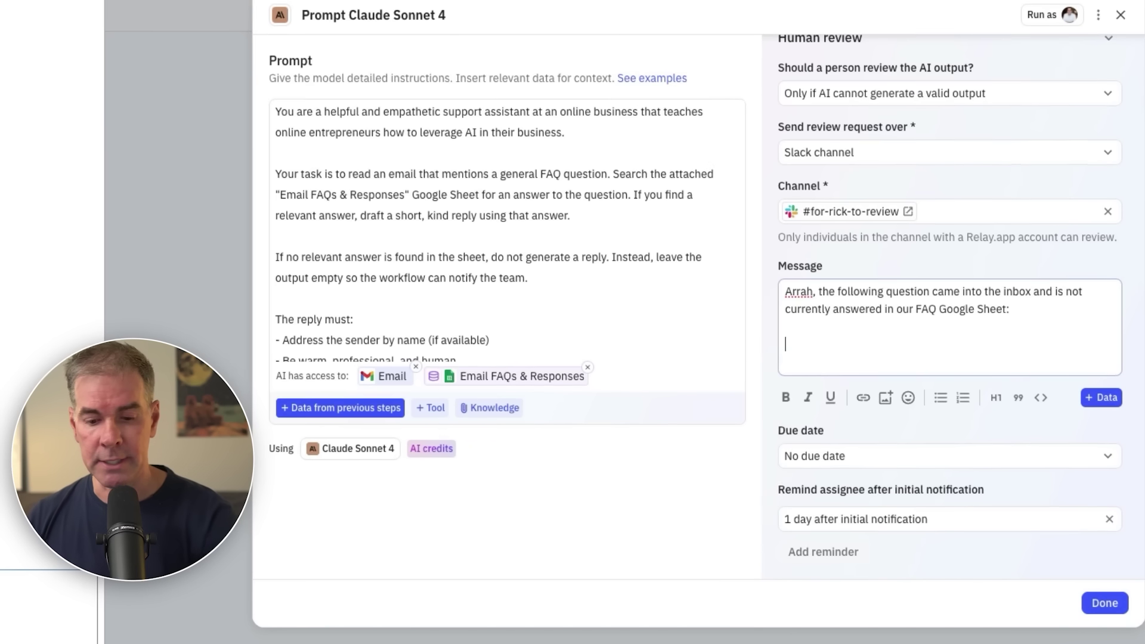
{"action": "type", "text": "@"}
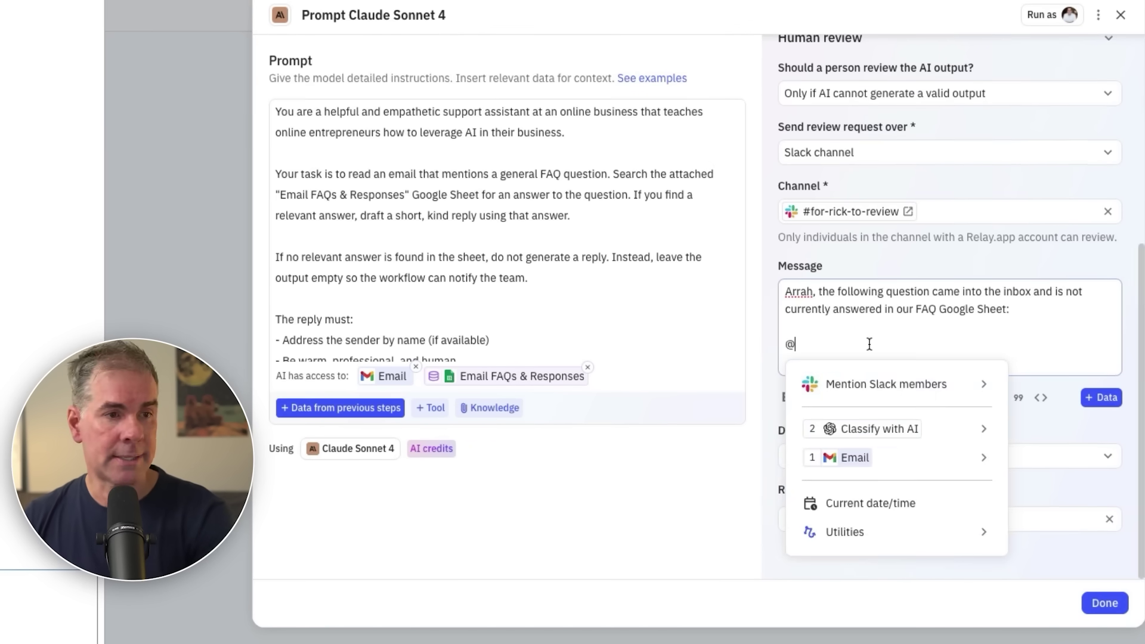
{"action": "mouse_move", "coordinate": [882, 468]}
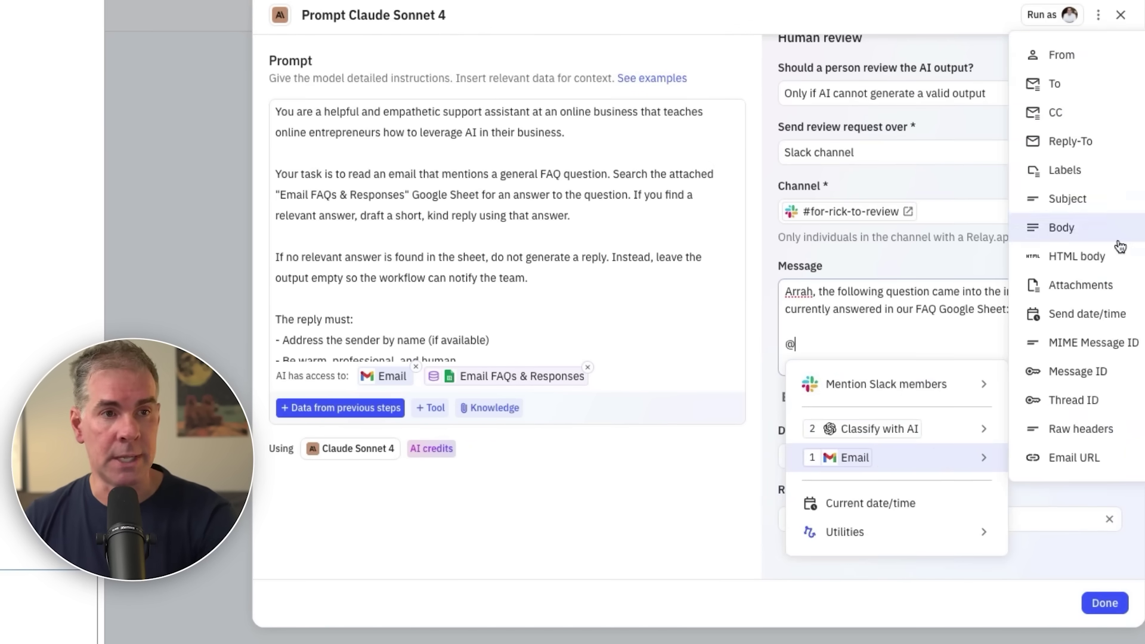
{"action": "left_click", "coordinate": [1061, 200]}
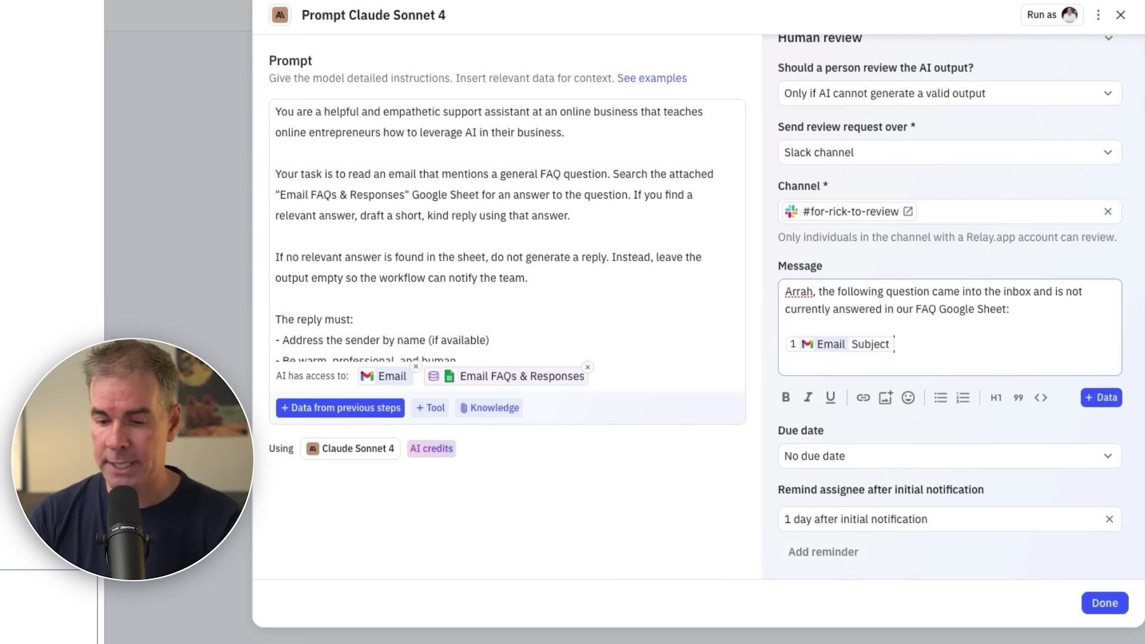
{"action": "key", "text": "Return"}
{"action": "type", "text": "@"}
{"action": "mouse_move", "coordinate": [1100, 77]}
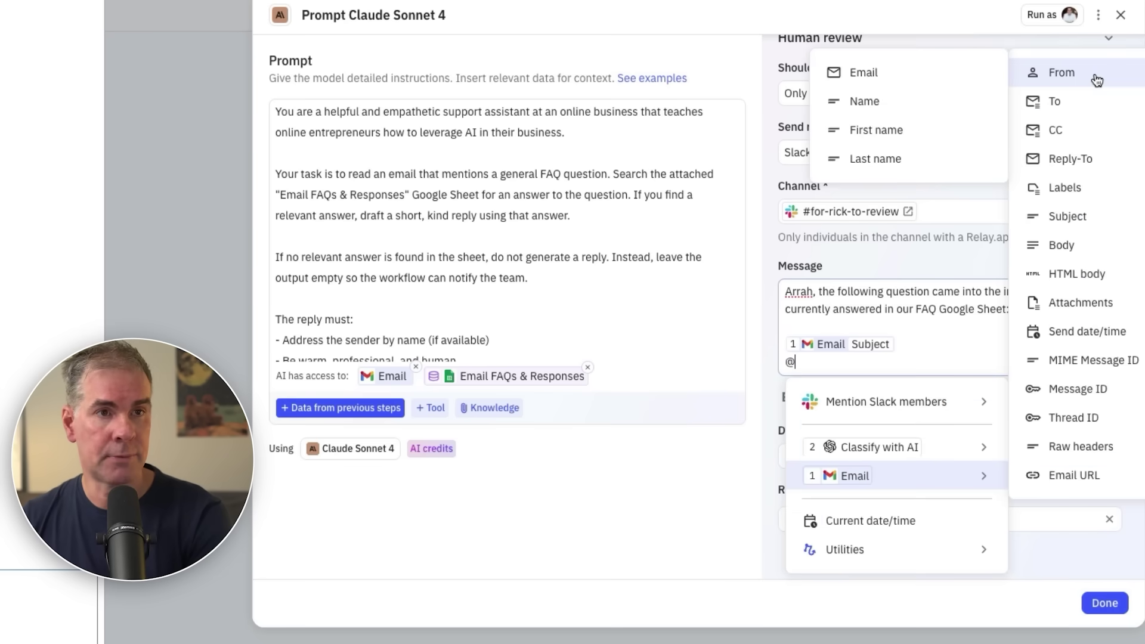
{"action": "left_click", "coordinate": [874, 78]}
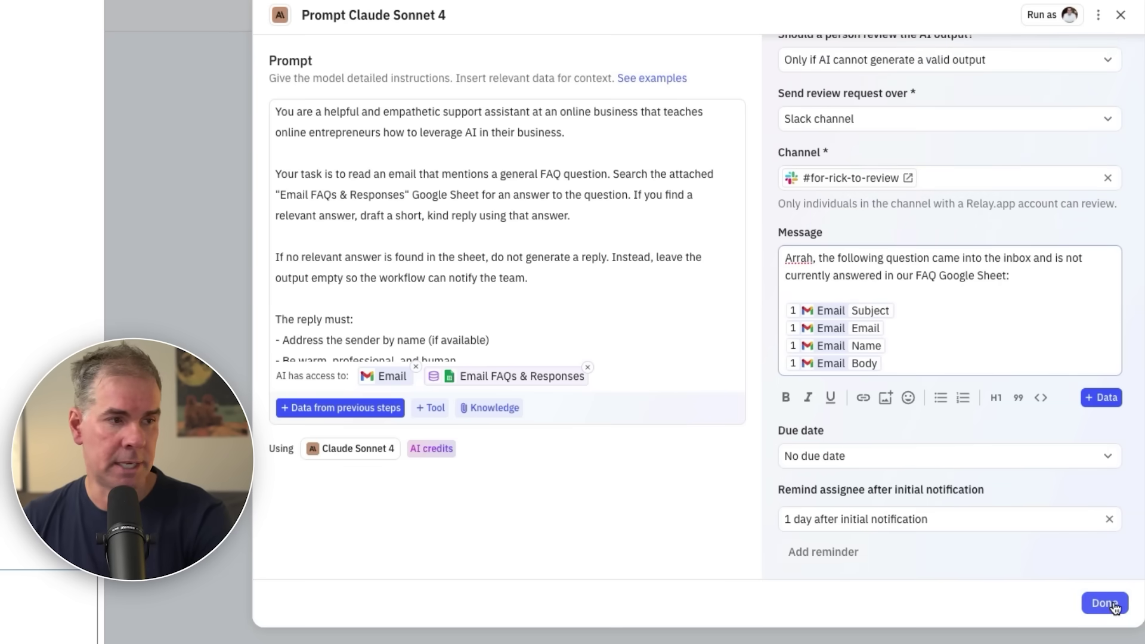
{"action": "left_click", "coordinate": [1115, 606]}
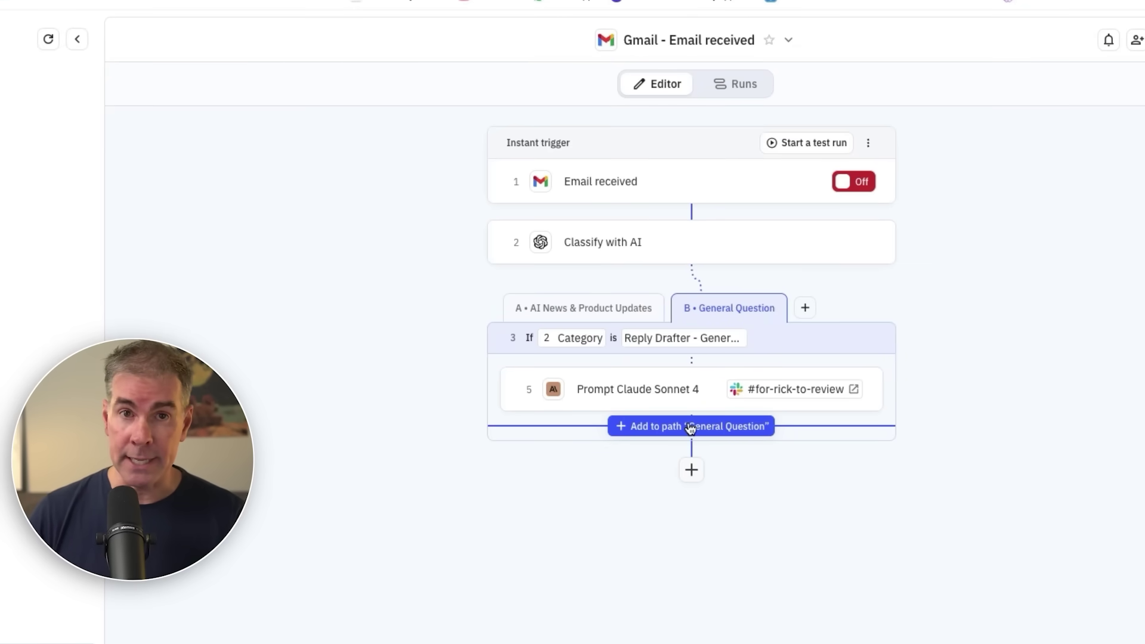
Add a Gmail Create draft reply step from the first account, replying to the trigger email
{"action": "left_click", "coordinate": [690, 427]}
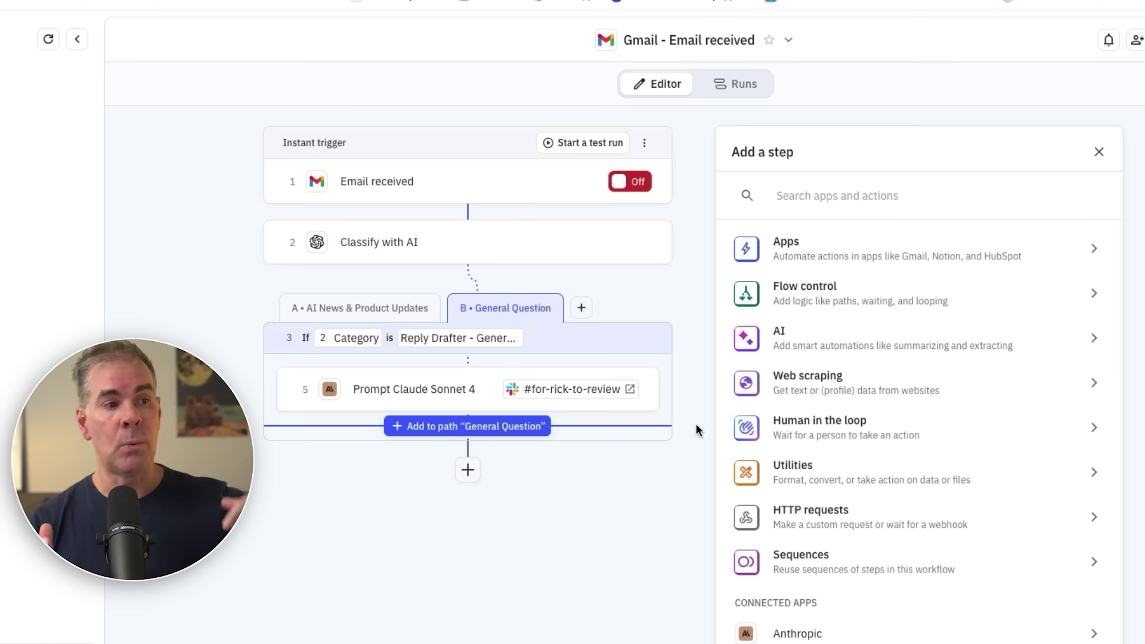
{"action": "left_click", "coordinate": [757, 250]}
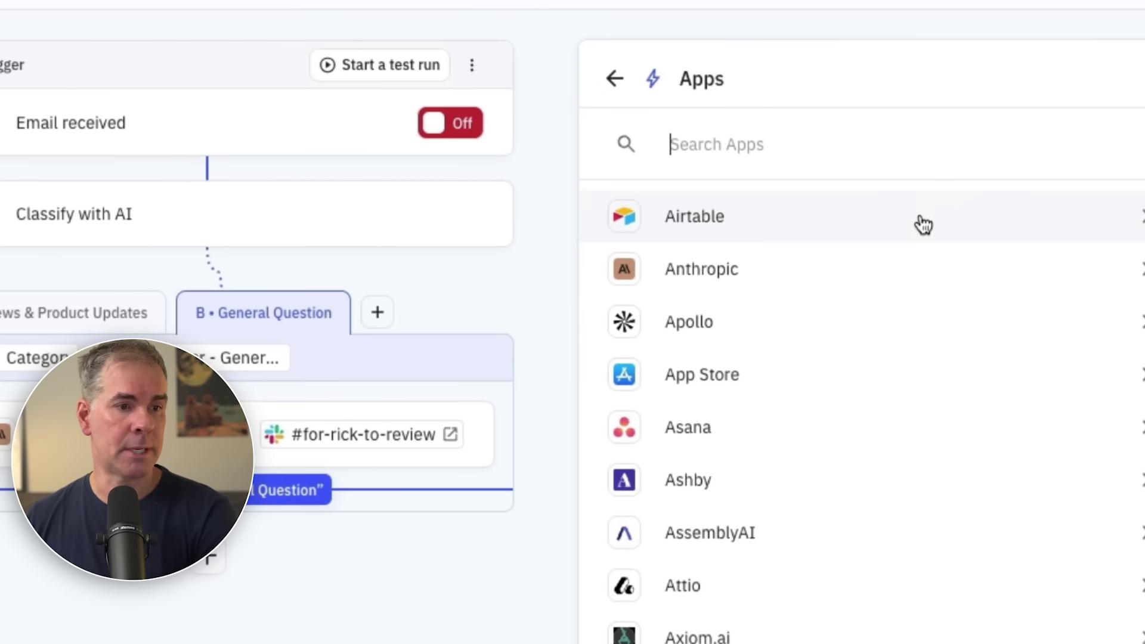
{"action": "type", "text": "gmail"}
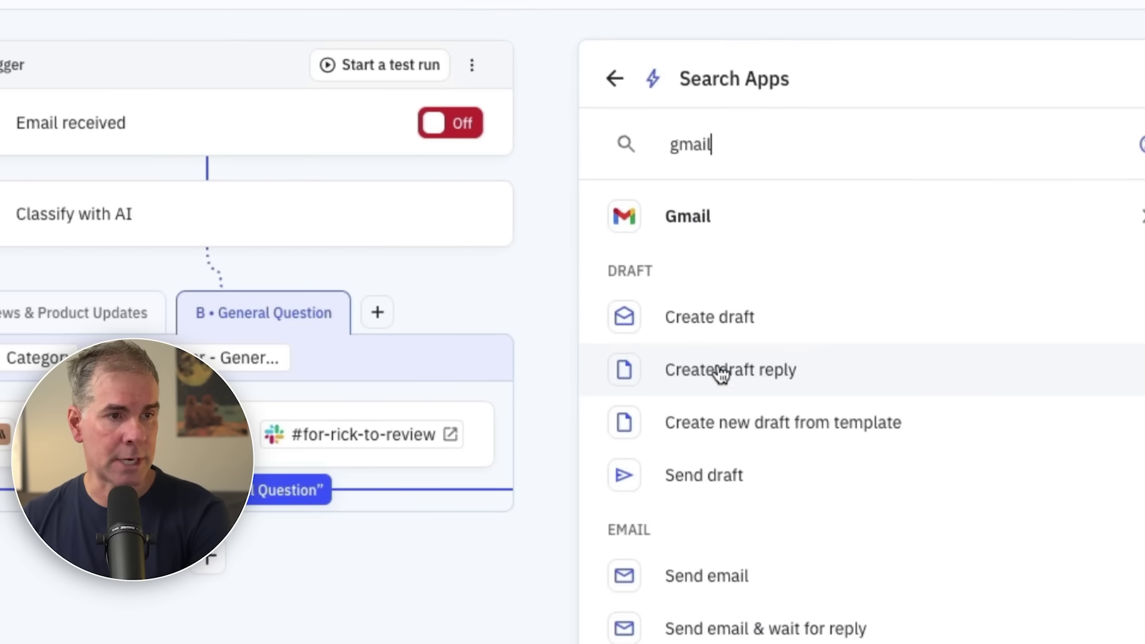
{"action": "left_click", "coordinate": [722, 375]}
{"action": "left_click", "coordinate": [644, 181]}
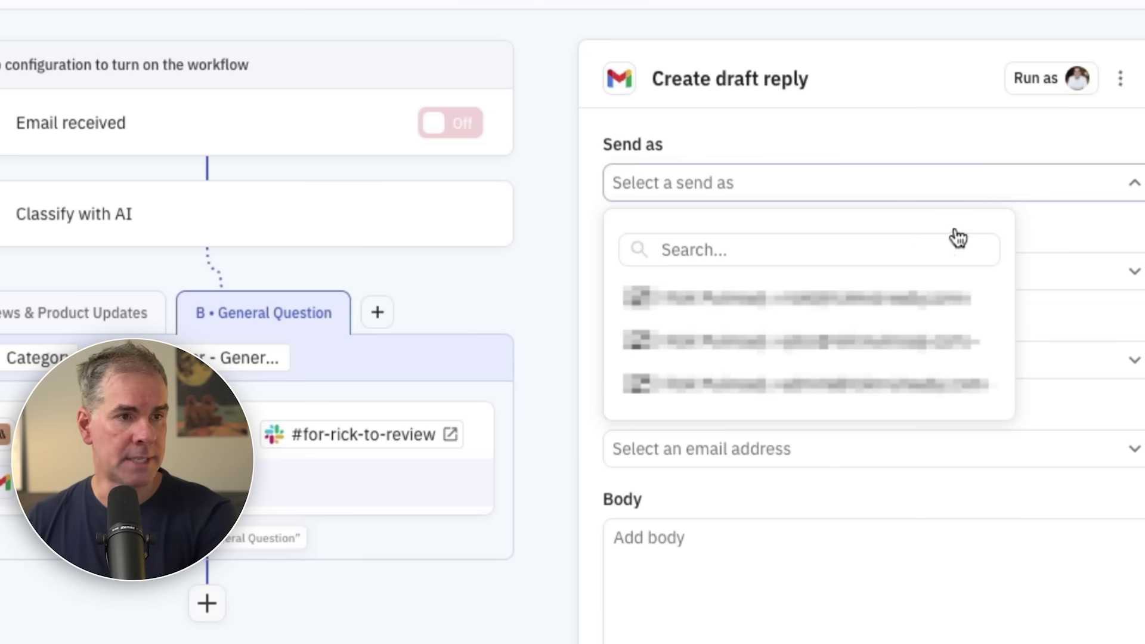
{"action": "left_click", "coordinate": [835, 297]}
{"action": "left_click", "coordinate": [675, 361]}
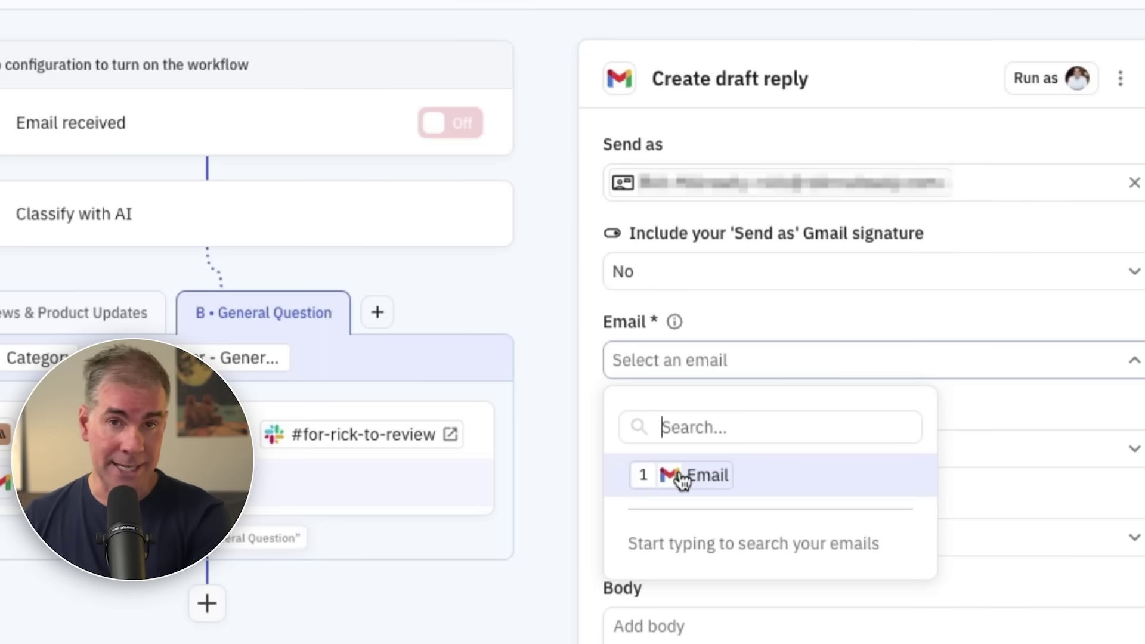
{"action": "left_click", "coordinate": [680, 478]}
Fill the draft body with the AI Output's Reply email body and finish the step
{"action": "left_click", "coordinate": [656, 643]}
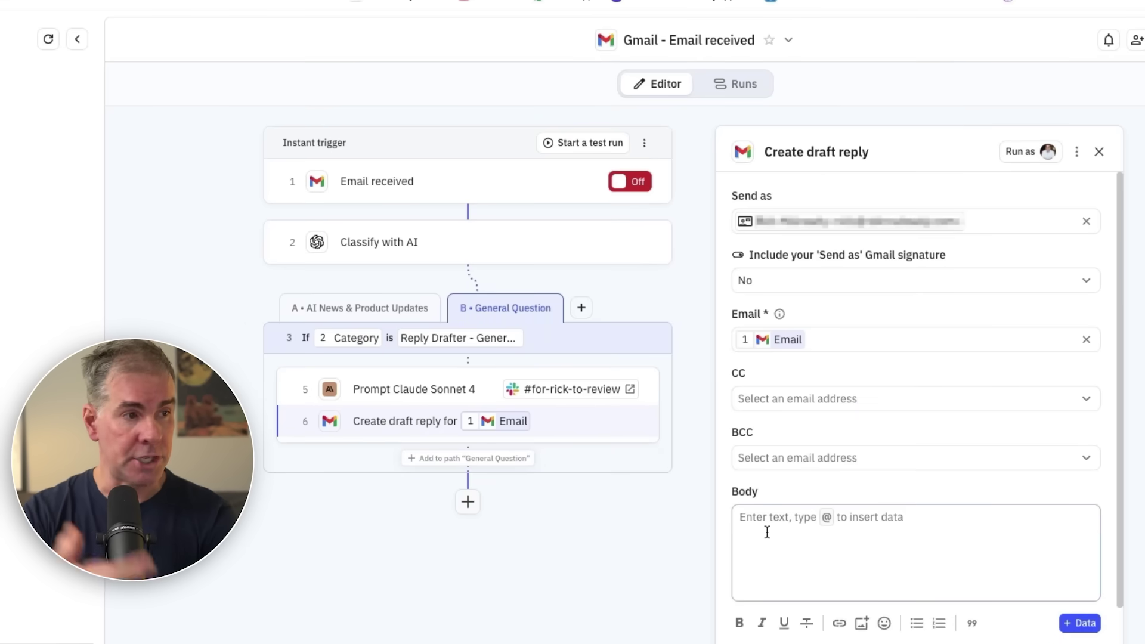
{"action": "type", "text": "@"}
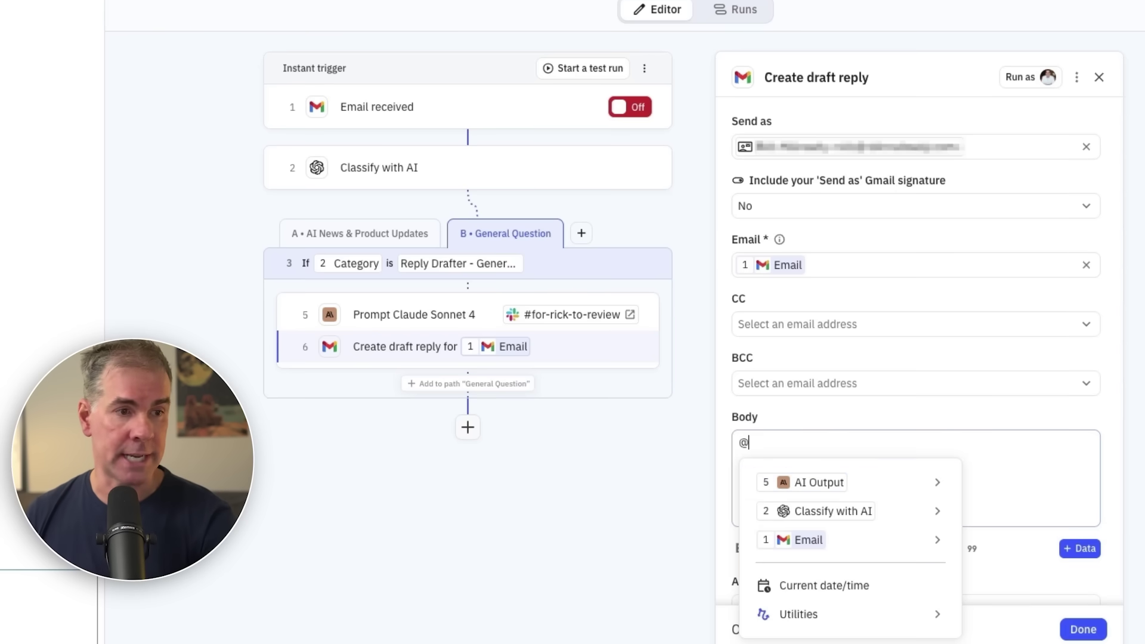
{"action": "mouse_move", "coordinate": [792, 570]}
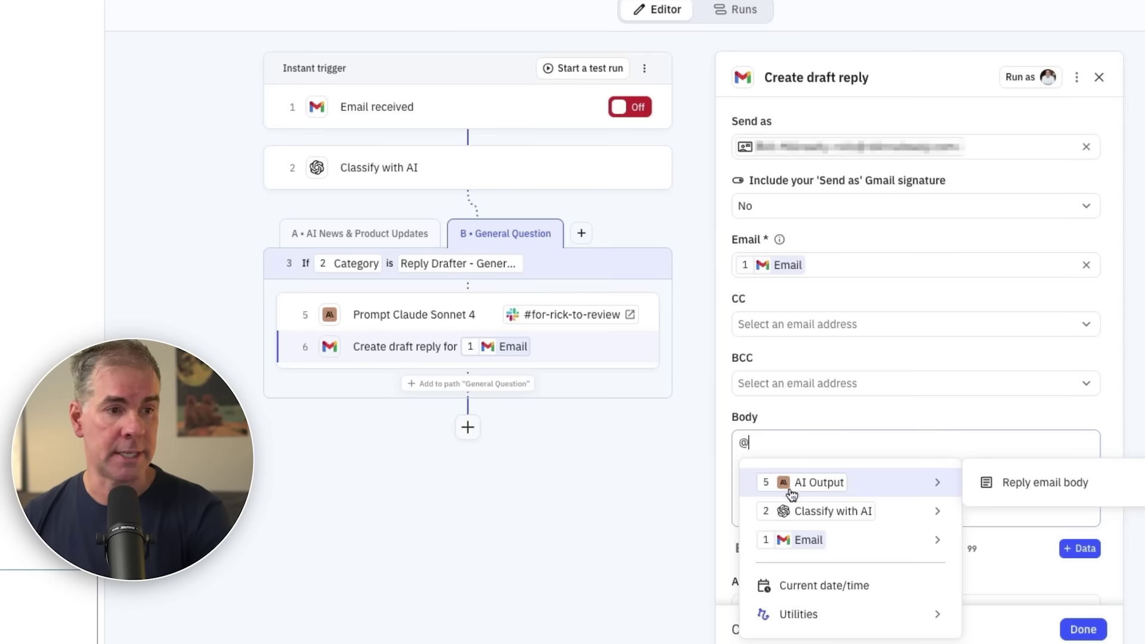
{"action": "left_click", "coordinate": [1025, 482]}
{"action": "scroll", "coordinate": [871, 453], "scroll_direction": "down", "scroll_amount": 1}
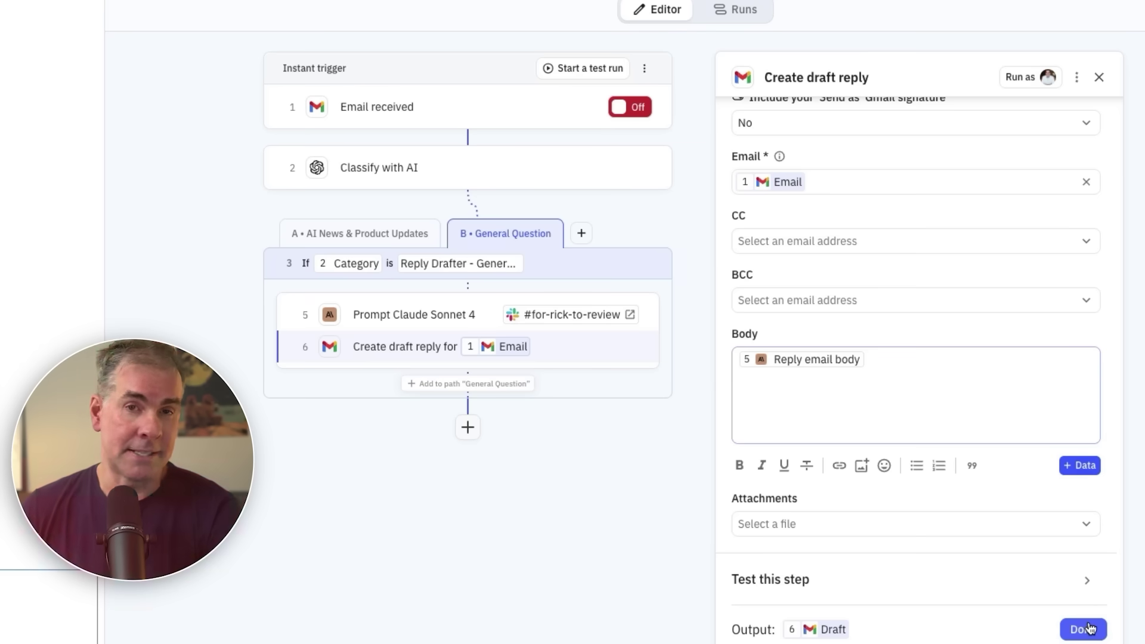
{"action": "left_click", "coordinate": [1085, 630]}
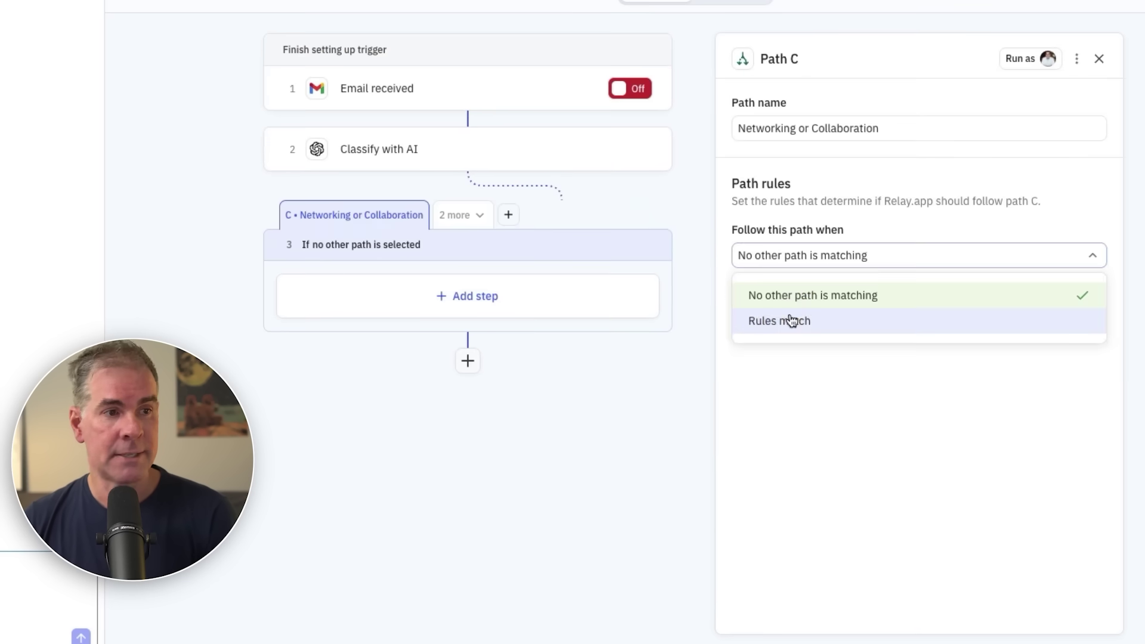
Make path C follow the rule: Classify with AI Category is Networking or Collaboration
{"action": "left_click", "coordinate": [793, 319]}
{"action": "left_click", "coordinate": [792, 292]}
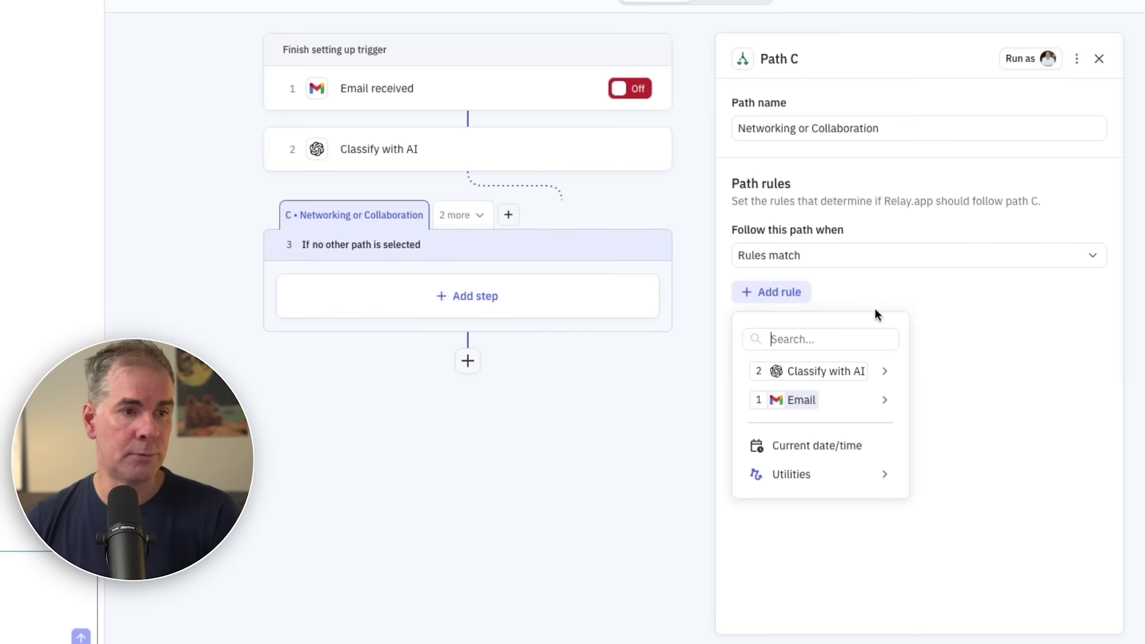
{"action": "left_click", "coordinate": [799, 371]}
{"action": "left_click", "coordinate": [880, 321]}
{"action": "left_click", "coordinate": [895, 569]}
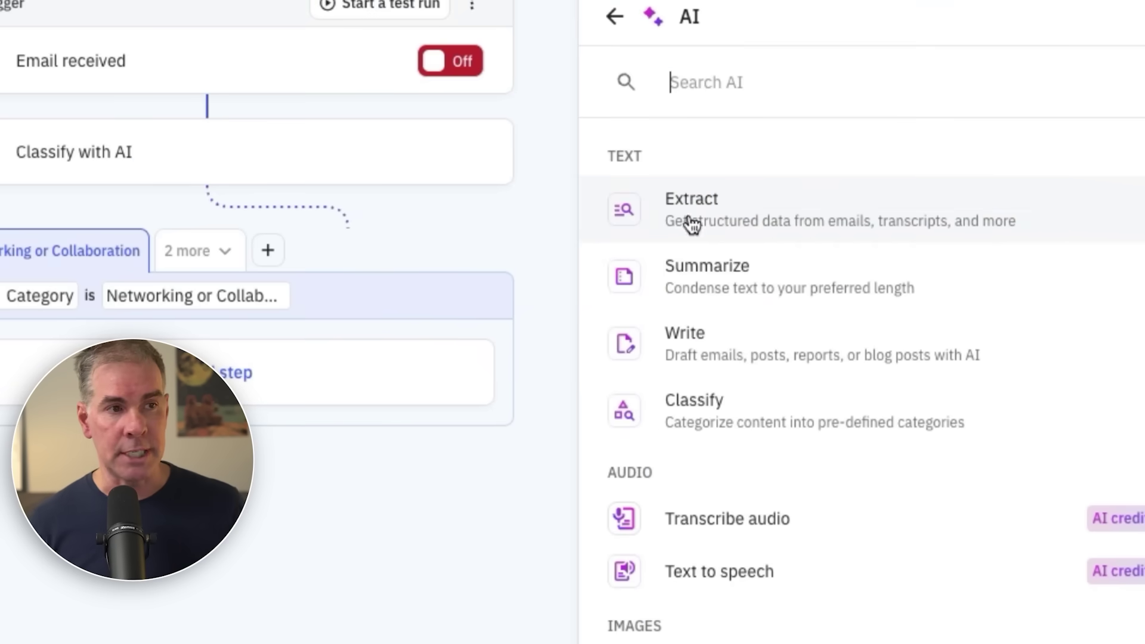
Add an Extract with AI step using the incoming Email as source, then select its prompt text
{"action": "left_click", "coordinate": [727, 214]}
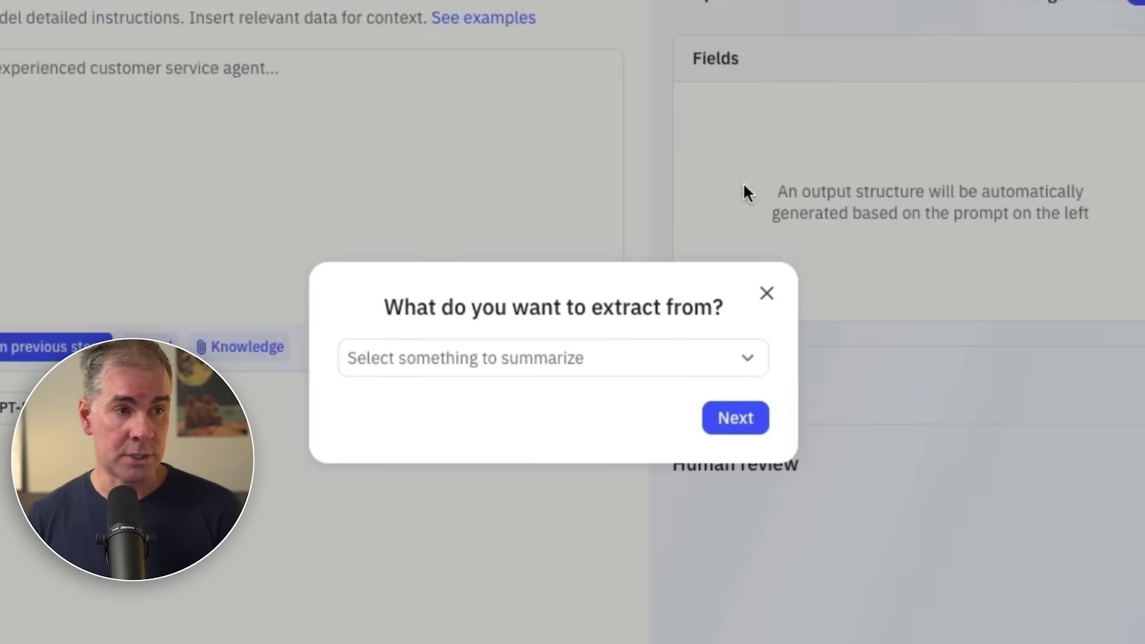
{"action": "left_click", "coordinate": [525, 358]}
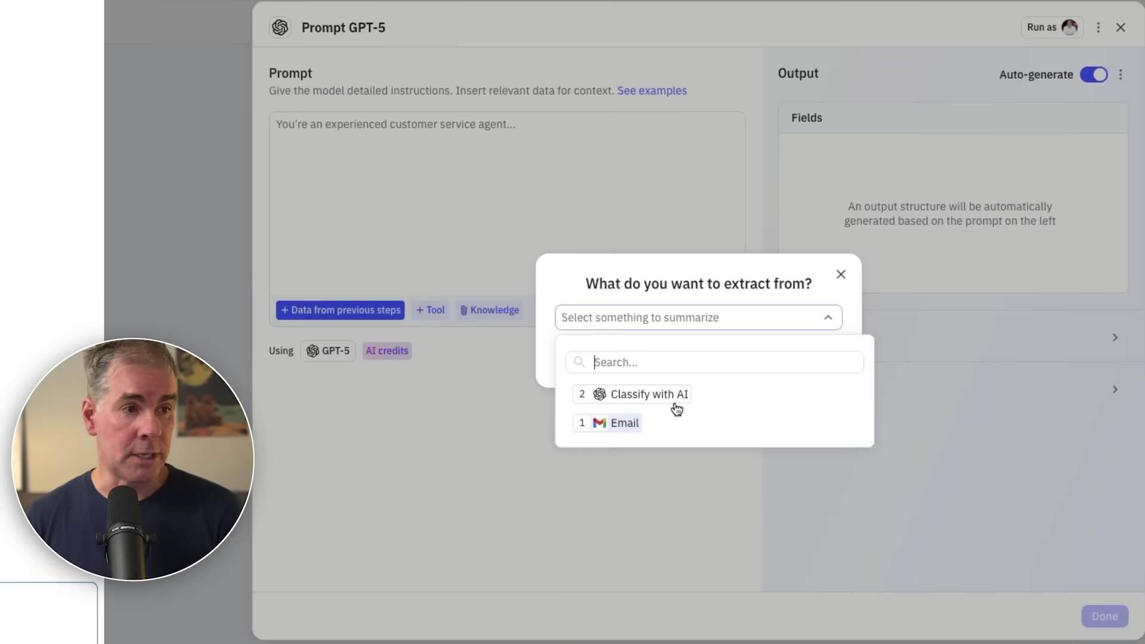
{"action": "left_click", "coordinate": [614, 424]}
{"action": "left_click", "coordinate": [814, 360]}
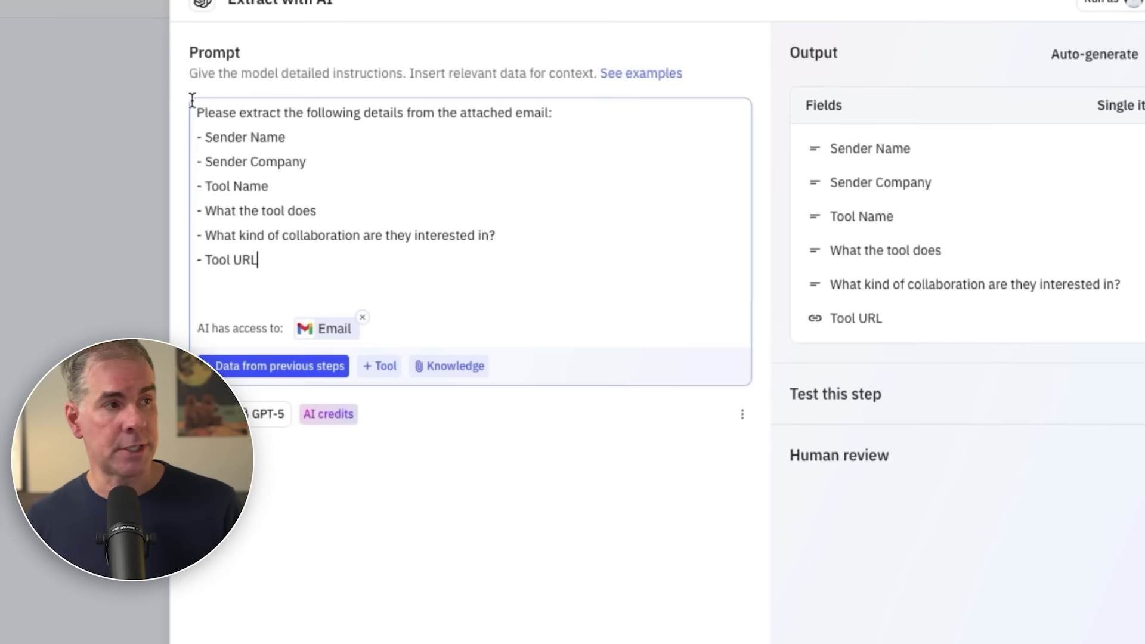
{"action": "left_click_drag", "start_coordinate": [192, 98], "coordinate": [384, 250]}
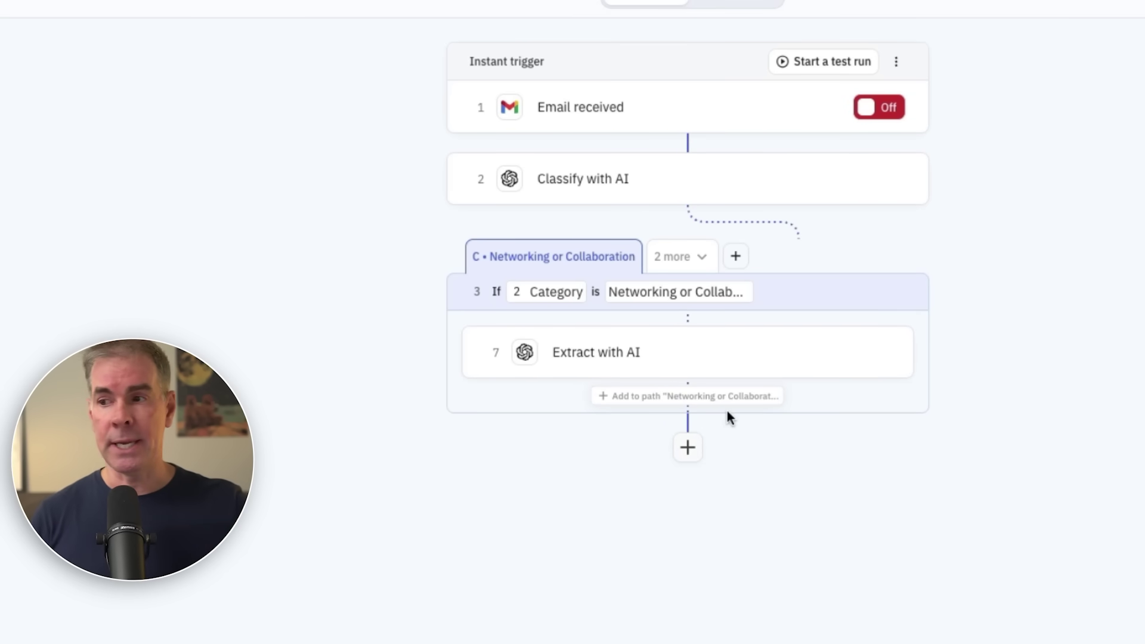
Add a Notion 'Add page to database' step targeting the YouTube Collab Requests database
{"action": "left_click", "coordinate": [688, 397]}
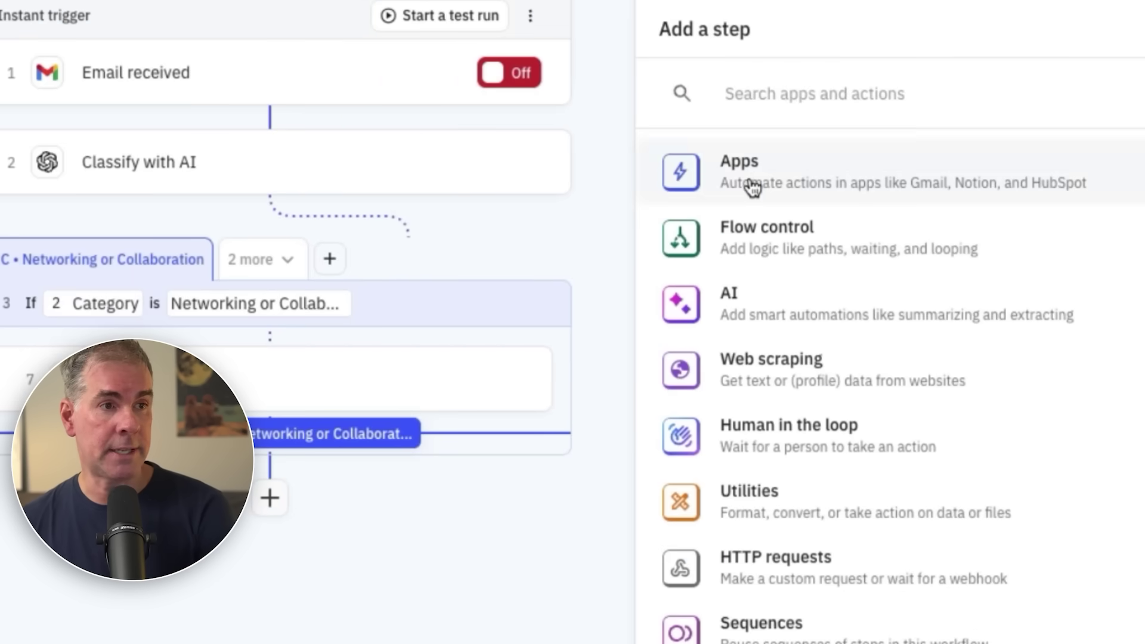
{"action": "left_click", "coordinate": [766, 182]}
{"action": "type", "text": "notion"}
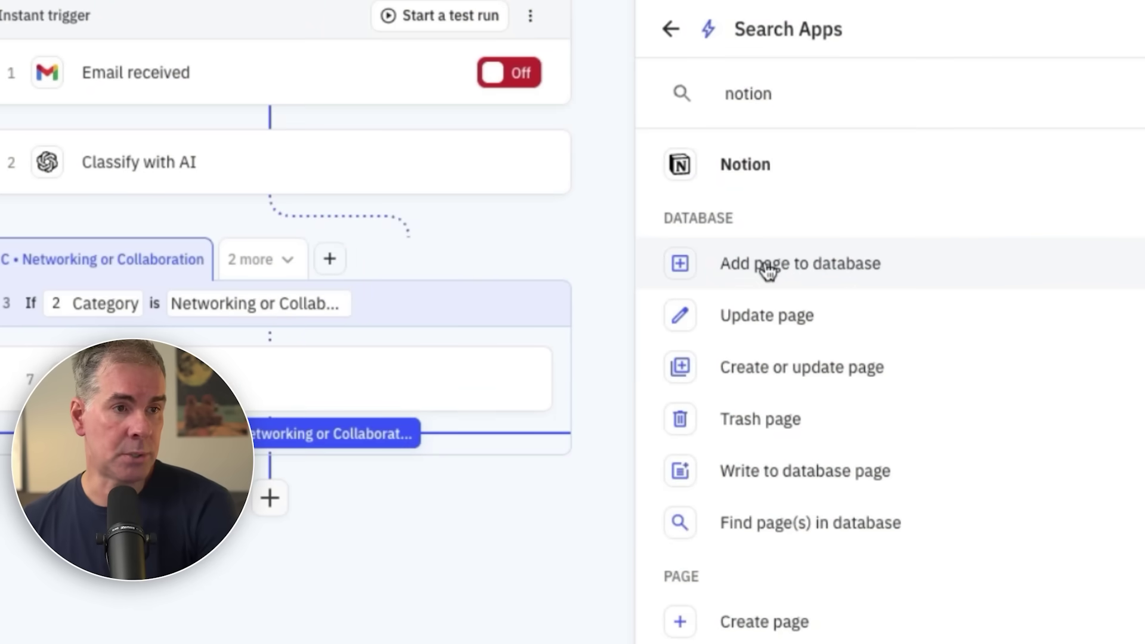
{"action": "left_click", "coordinate": [768, 269]}
{"action": "left_click", "coordinate": [776, 133]}
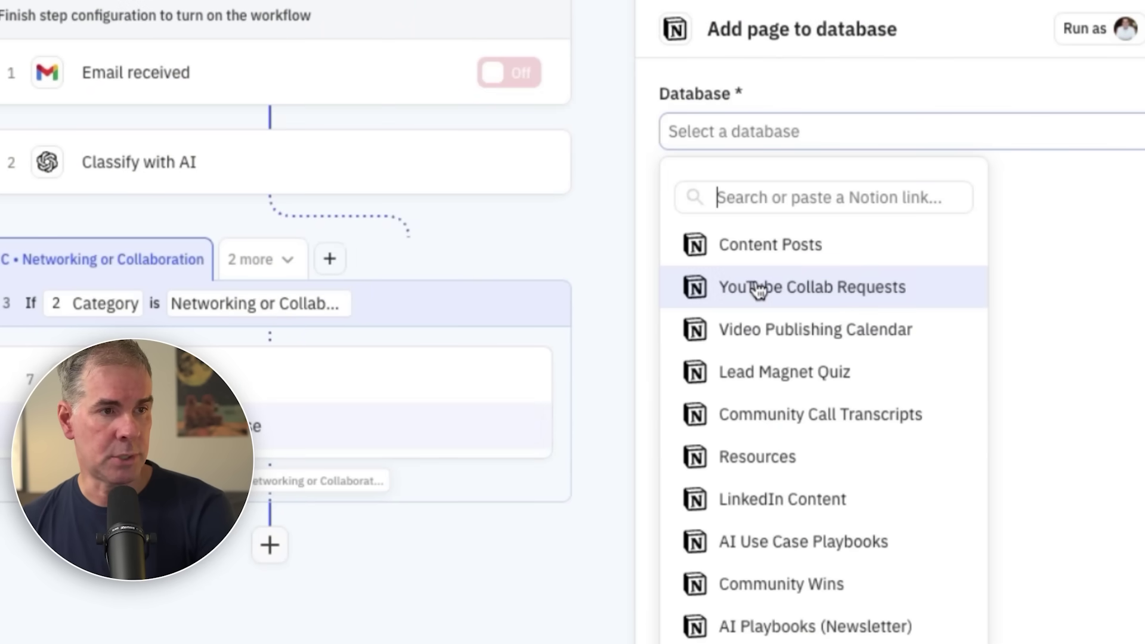
{"action": "left_click", "coordinate": [734, 288]}
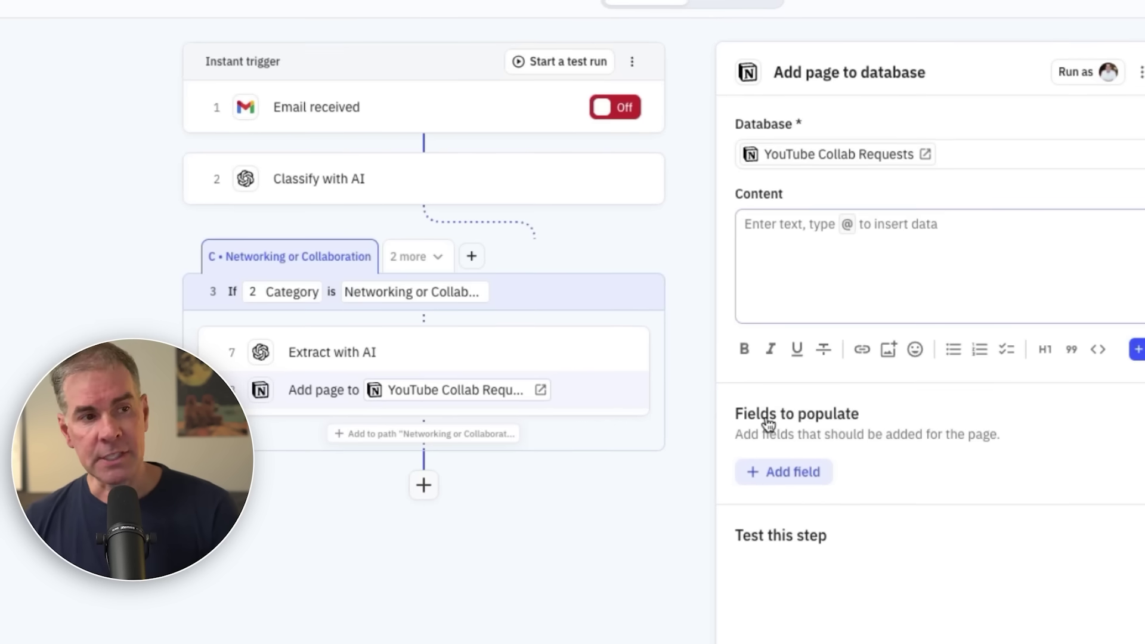
Populate the Kind of Collab?, Sender Company and Sender Name fields, then close the step
{"action": "left_click", "coordinate": [792, 474]}
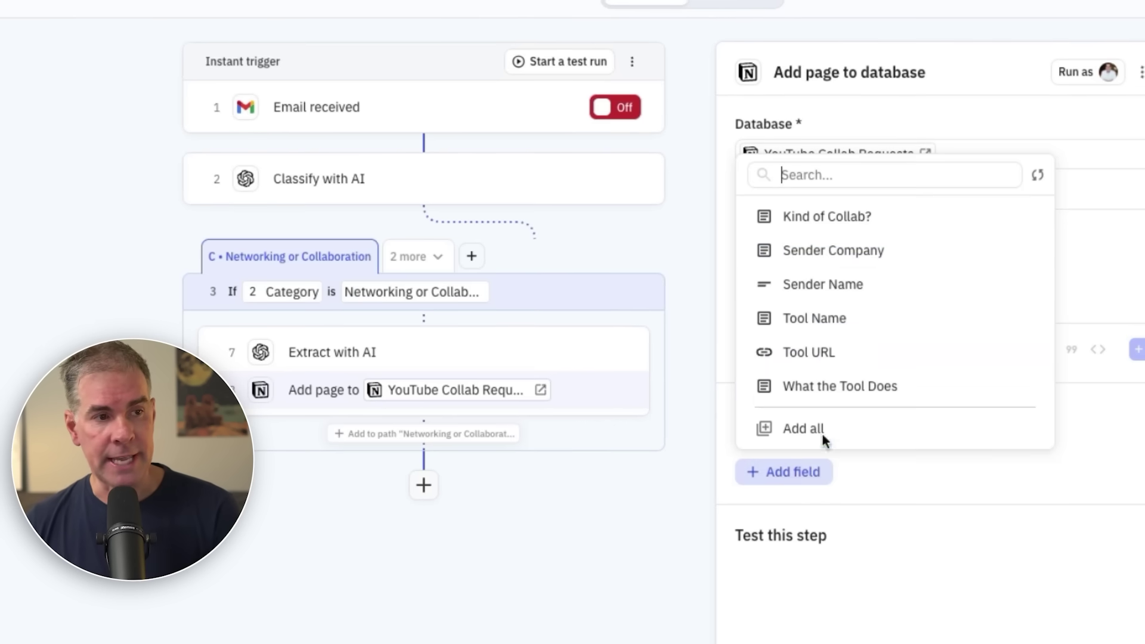
{"action": "left_click", "coordinate": [799, 220]}
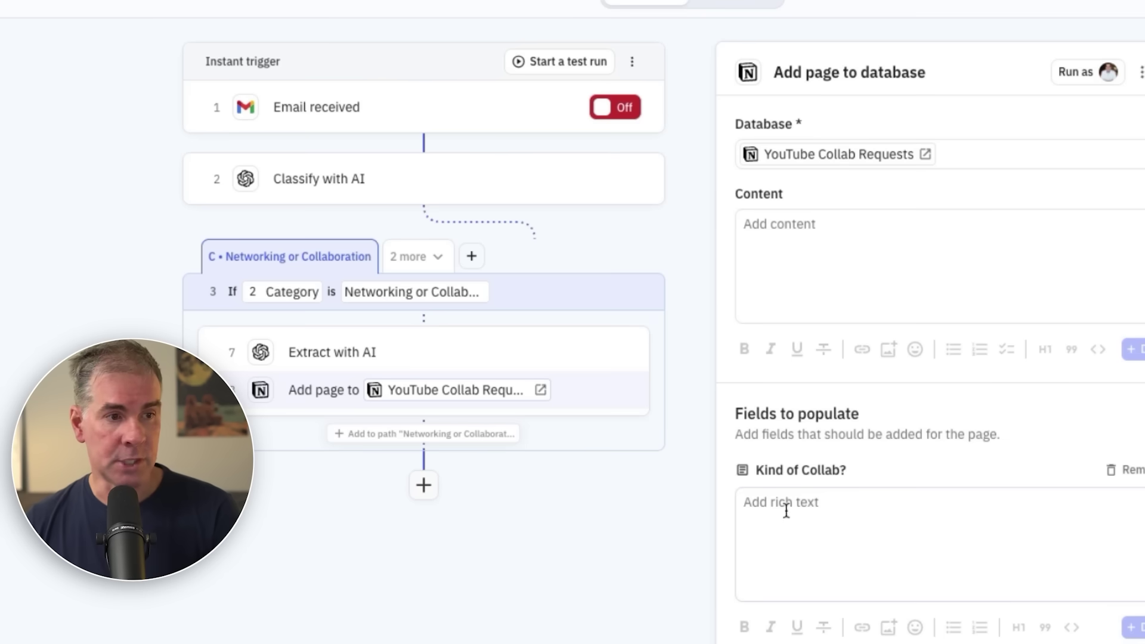
{"action": "scroll", "coordinate": [831, 564], "scroll_direction": "down", "scroll_amount": 2}
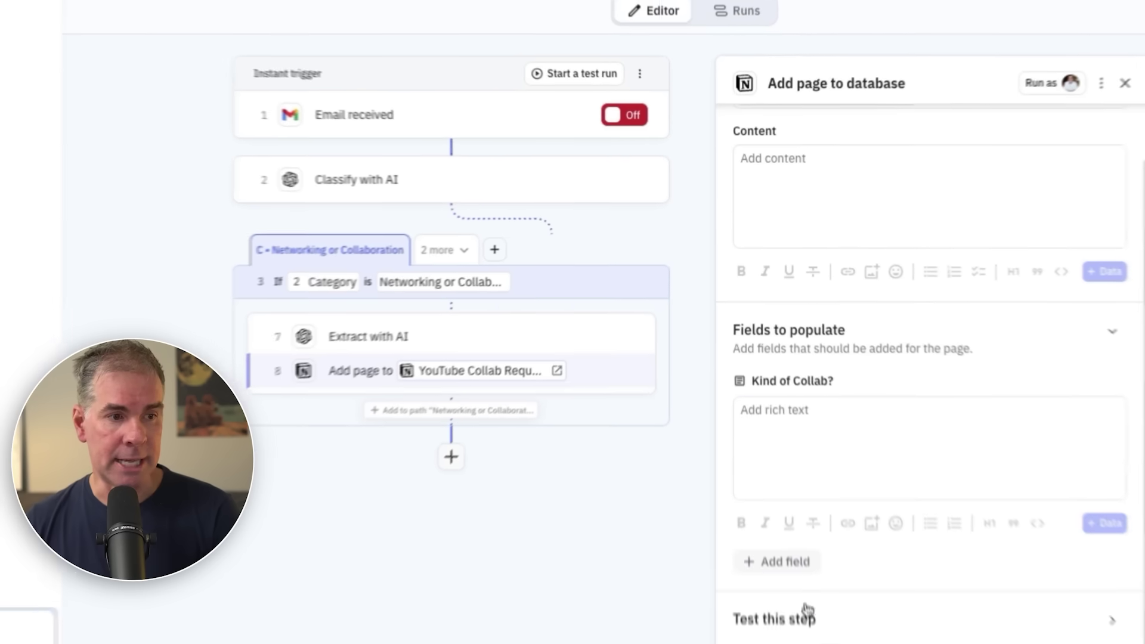
{"action": "left_click", "coordinate": [779, 599]}
{"action": "left_click", "coordinate": [799, 358]}
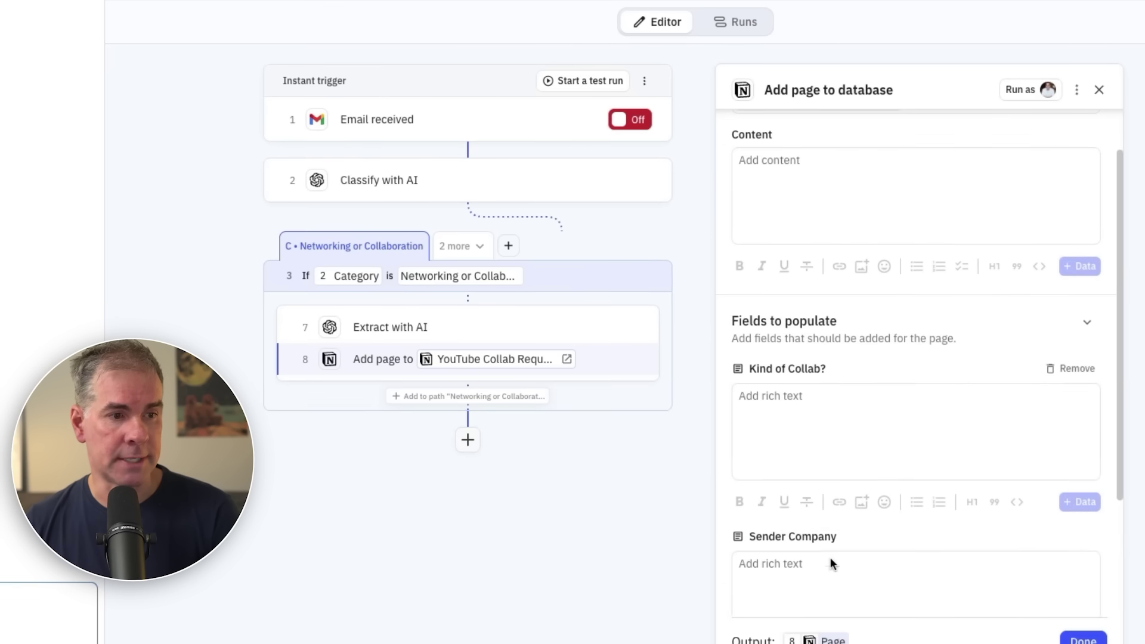
{"action": "scroll", "coordinate": [829, 561], "scroll_direction": "down", "scroll_amount": 3}
{"action": "left_click", "coordinate": [781, 540]}
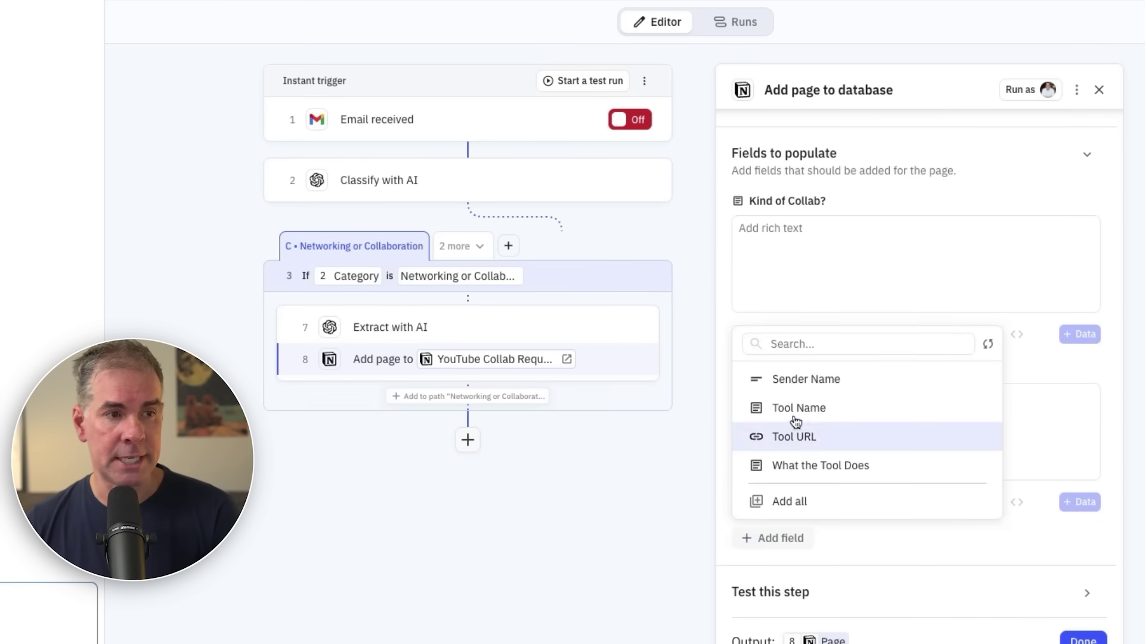
{"action": "left_click", "coordinate": [800, 378]}
{"action": "scroll", "coordinate": [835, 584], "scroll_direction": "down", "scroll_amount": 1}
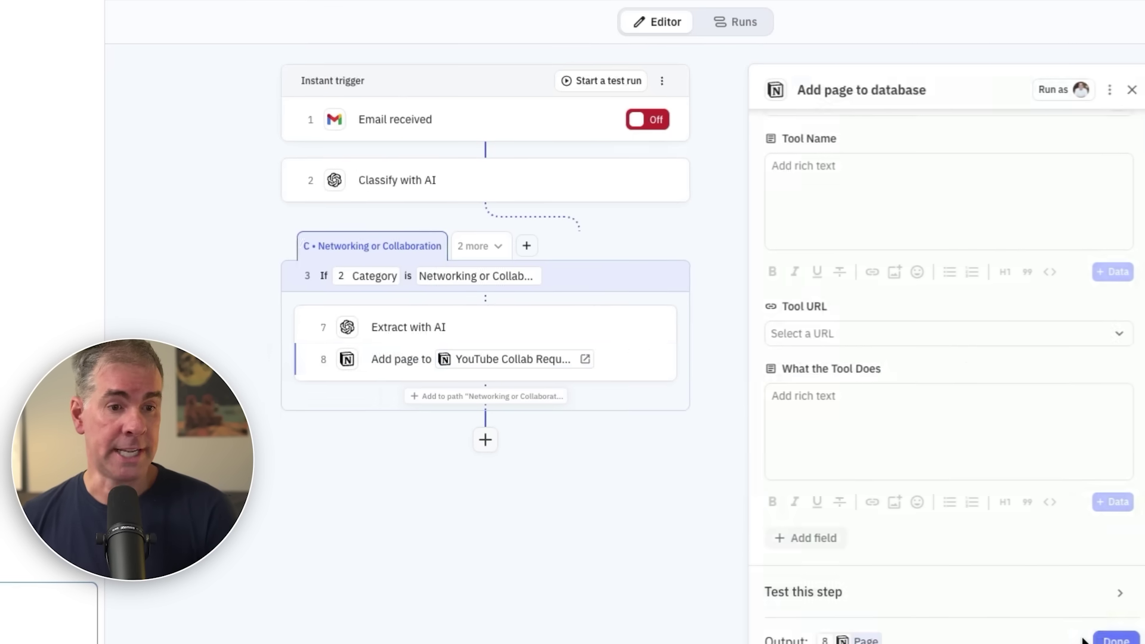
{"action": "left_click", "coordinate": [1082, 640]}
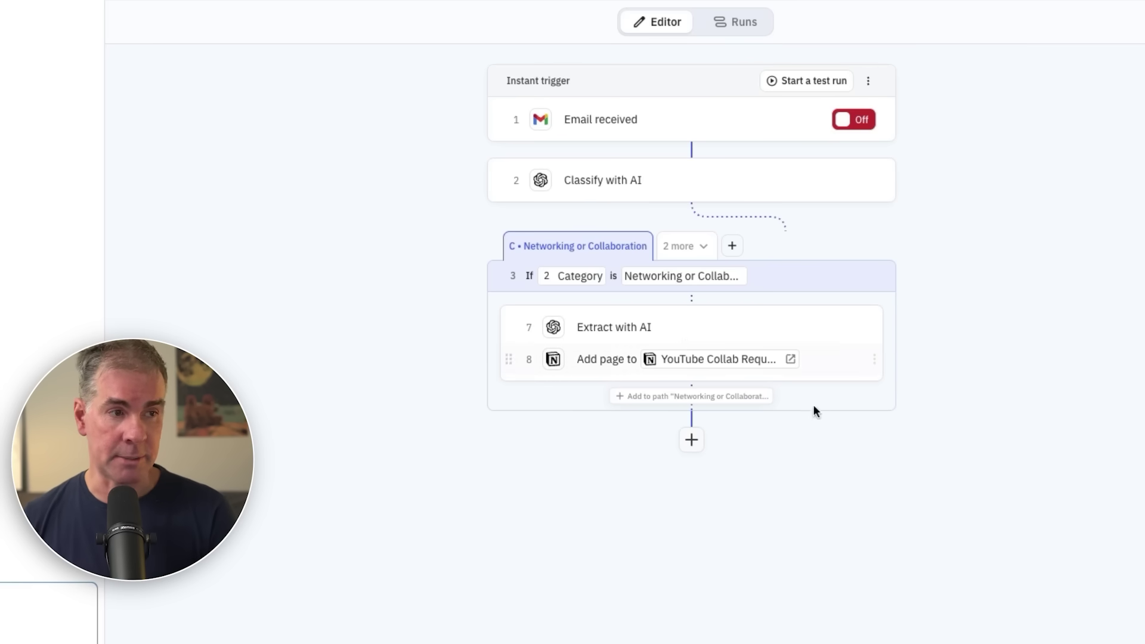
Add a Slack Send message step posting to the review channel
{"action": "left_click", "coordinate": [686, 397]}
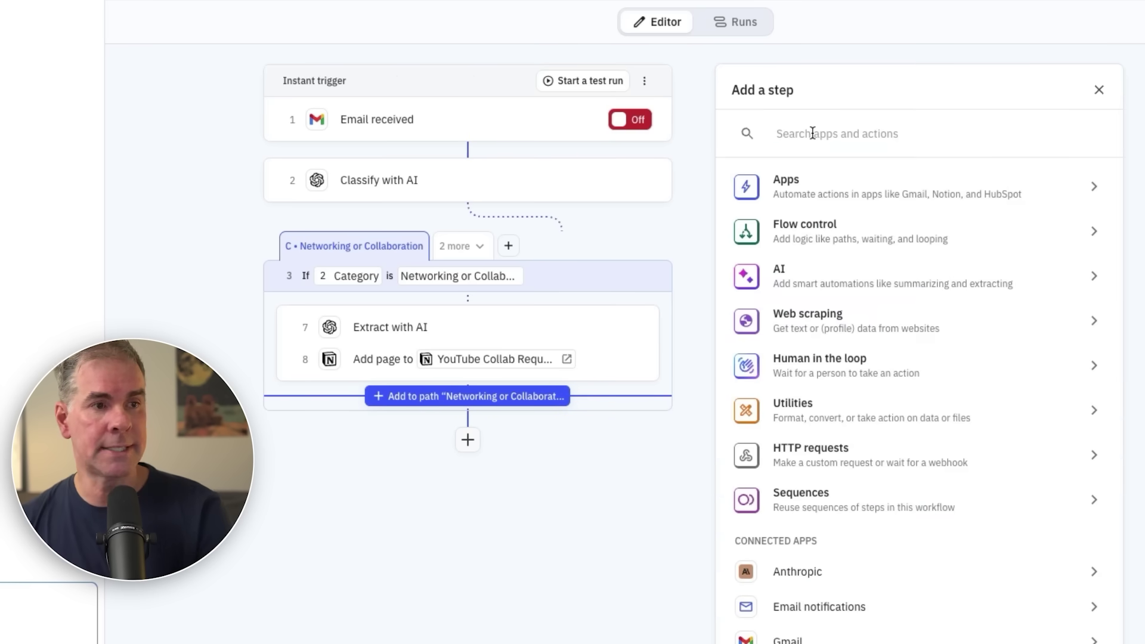
{"action": "type", "text": "slack"}
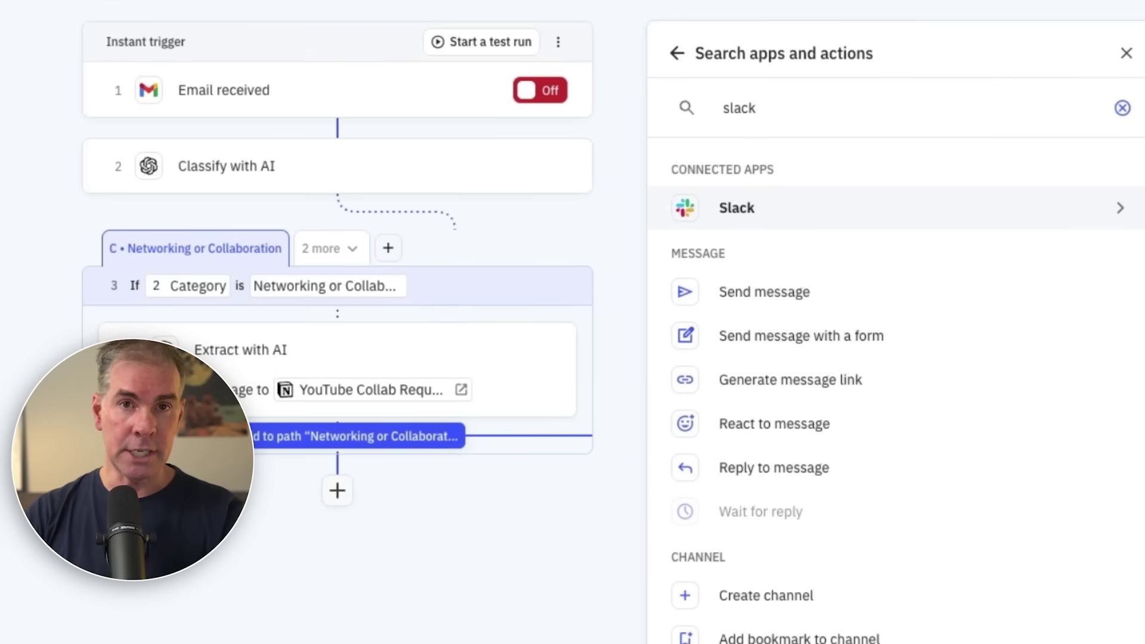
{"action": "left_click", "coordinate": [760, 291]}
{"action": "left_click", "coordinate": [753, 265]}
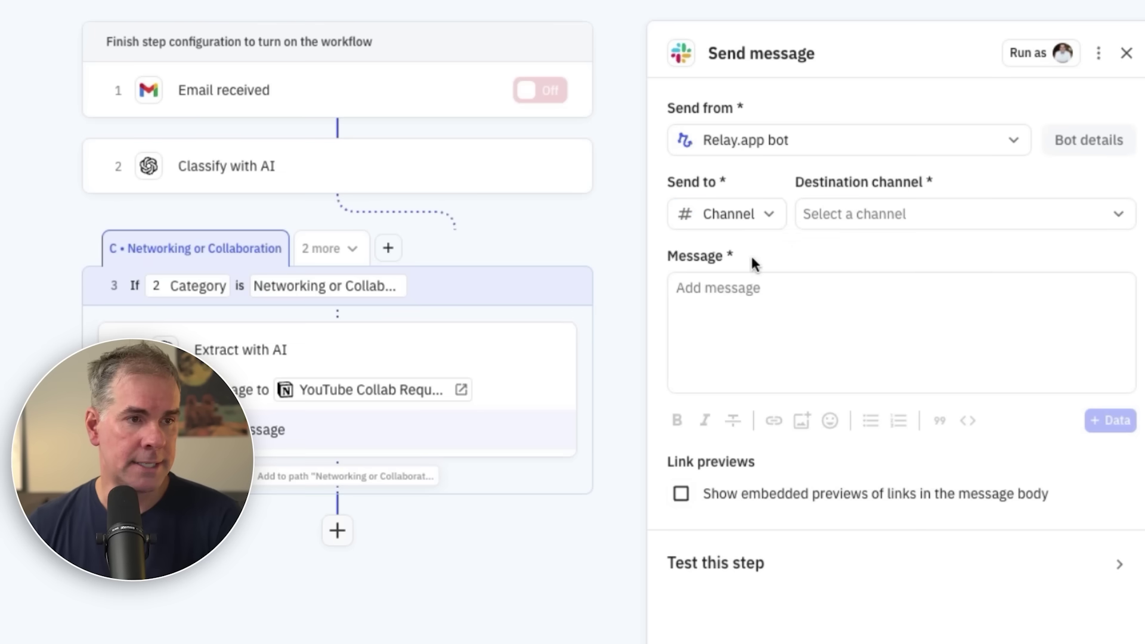
{"action": "left_click", "coordinate": [895, 213]}
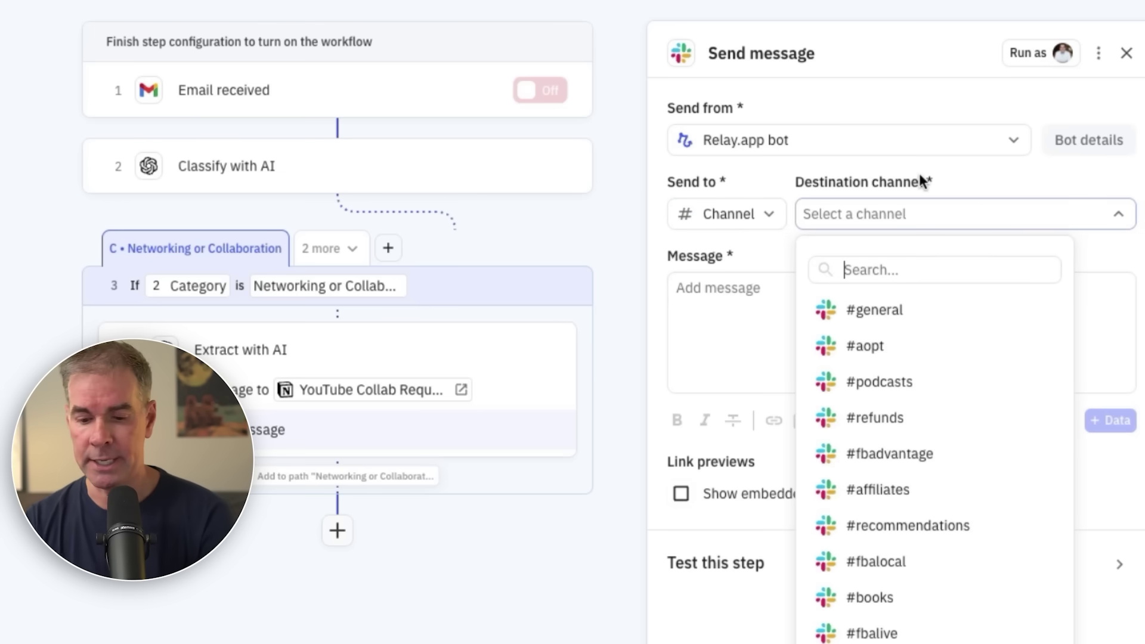
{"action": "type", "text": "rick to review"}
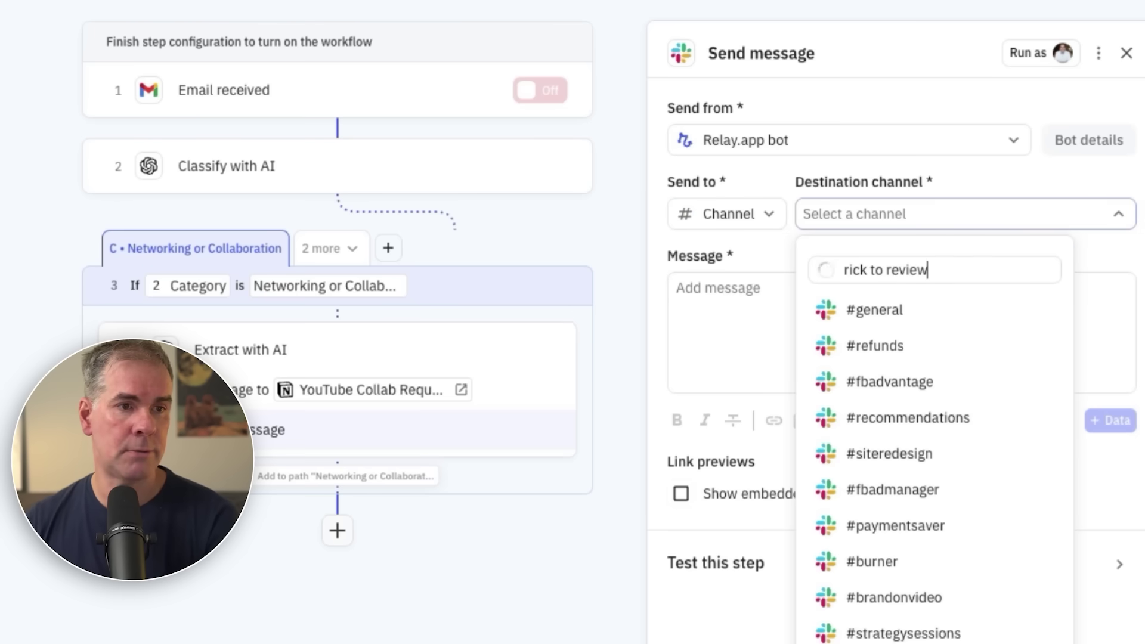
{"action": "left_click", "coordinate": [895, 342]}
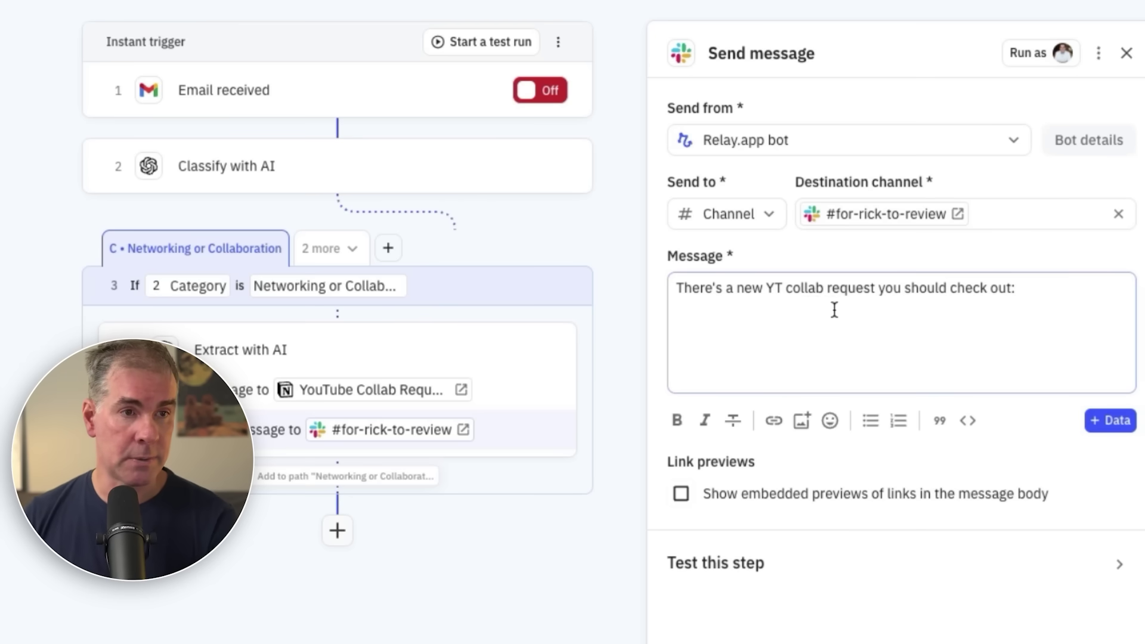
Insert the Notion page's Tool Name into the message and close the step
{"action": "key", "text": "Return"}
{"action": "key", "text": "Return"}
{"action": "type", "text": "@"}
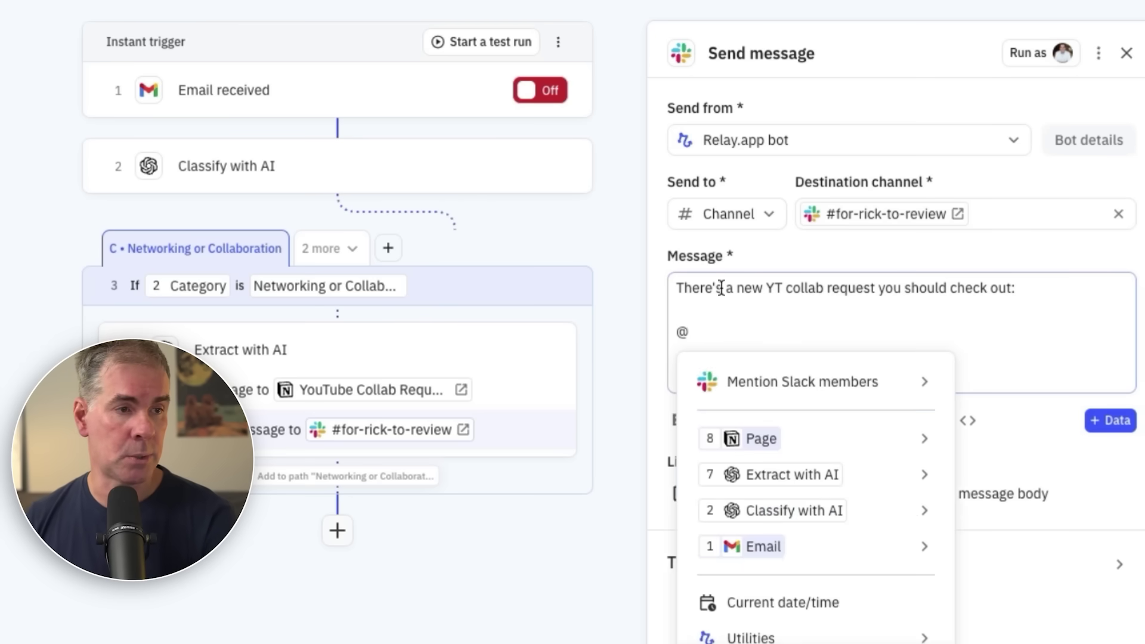
{"action": "mouse_move", "coordinate": [823, 405]}
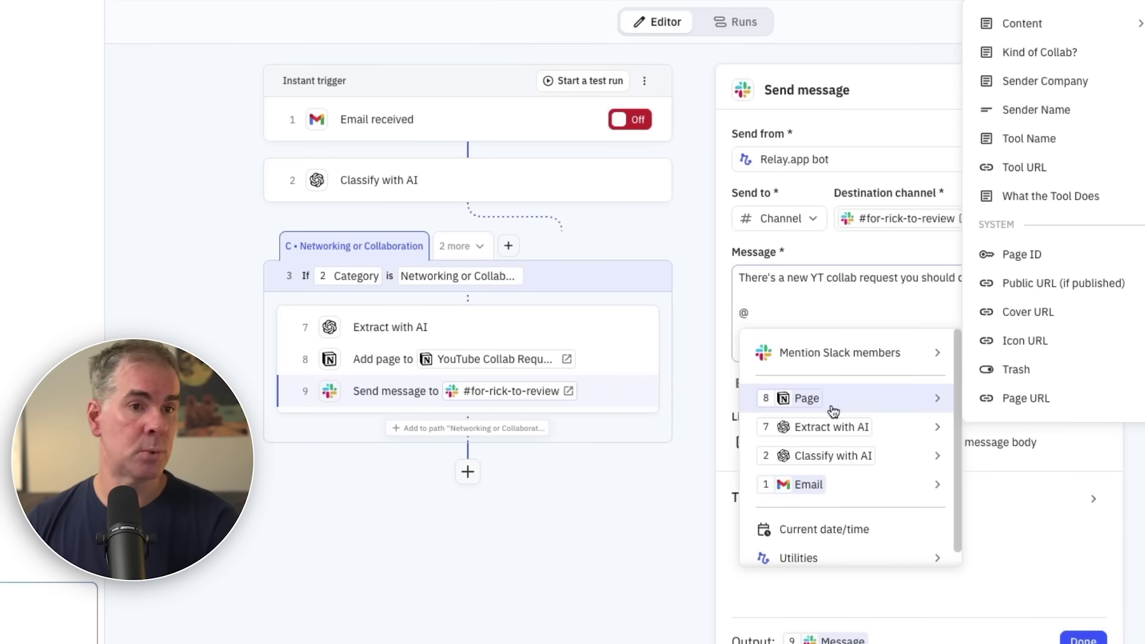
{"action": "left_click", "coordinate": [1038, 139]}
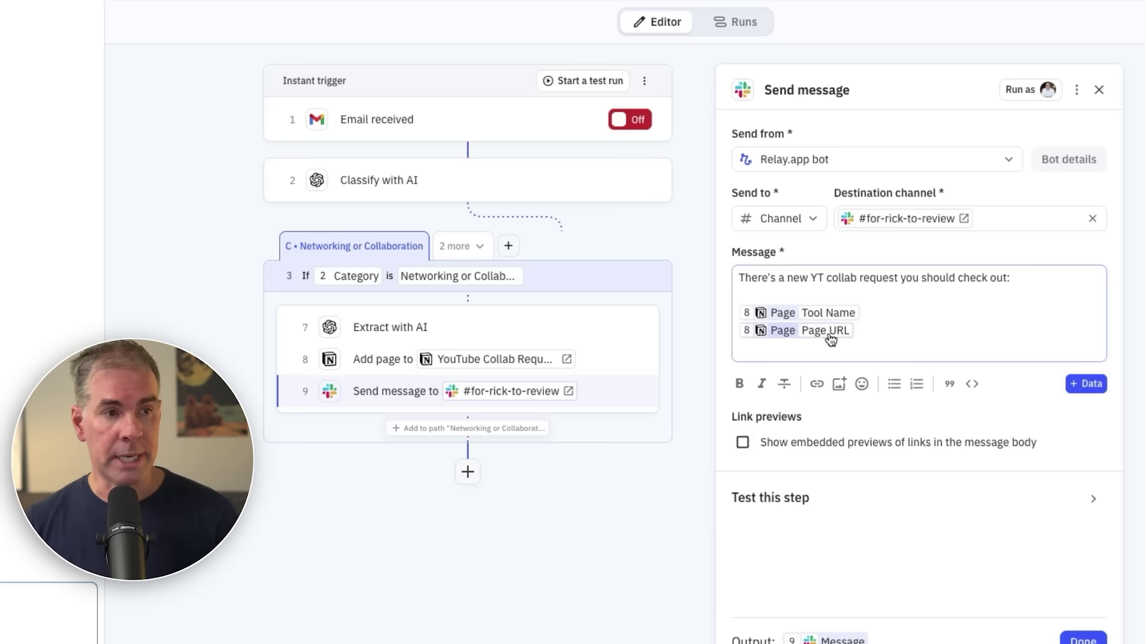
{"action": "mouse_move", "coordinate": [831, 339]}
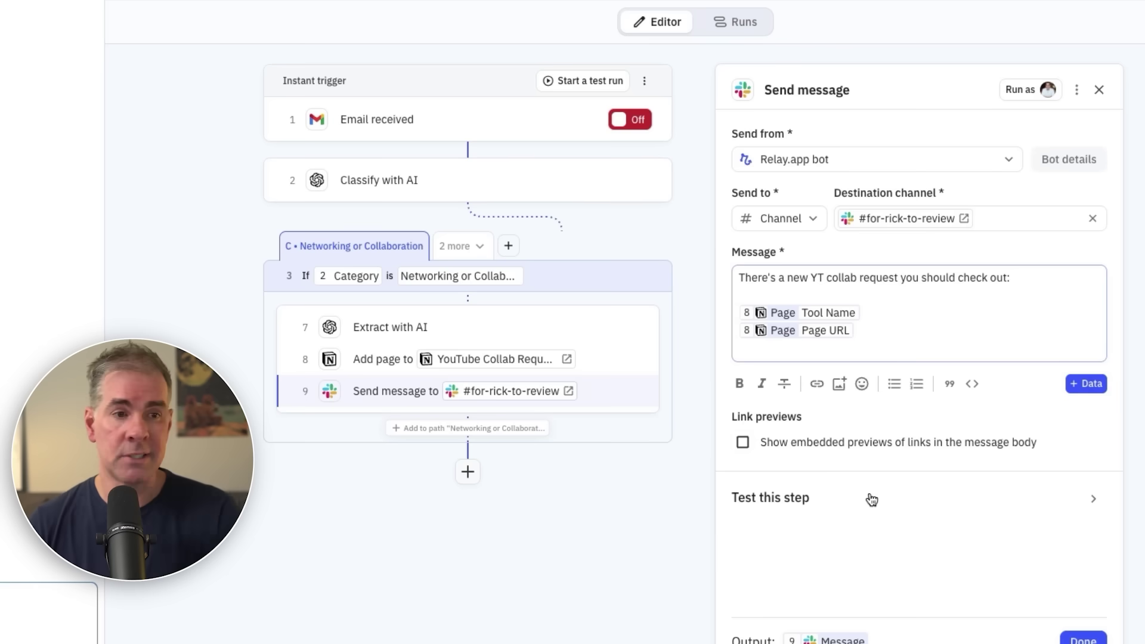
{"action": "left_click", "coordinate": [1083, 639]}
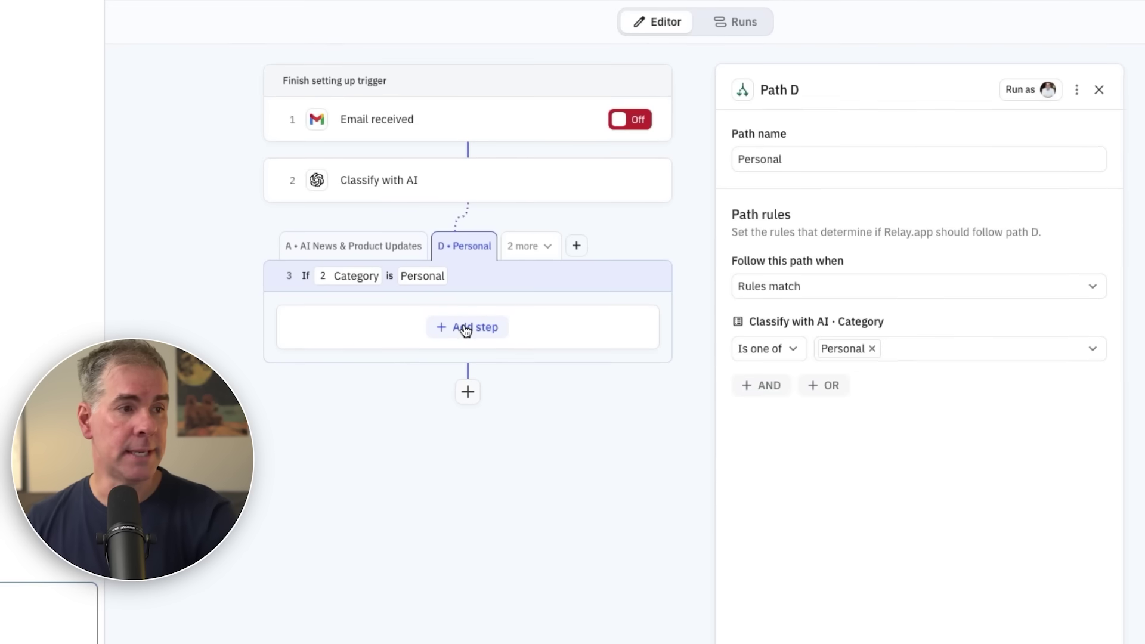
Add a Slack Send message step to the Personal path as a direct message to the chosen user
{"action": "left_click", "coordinate": [466, 329]}
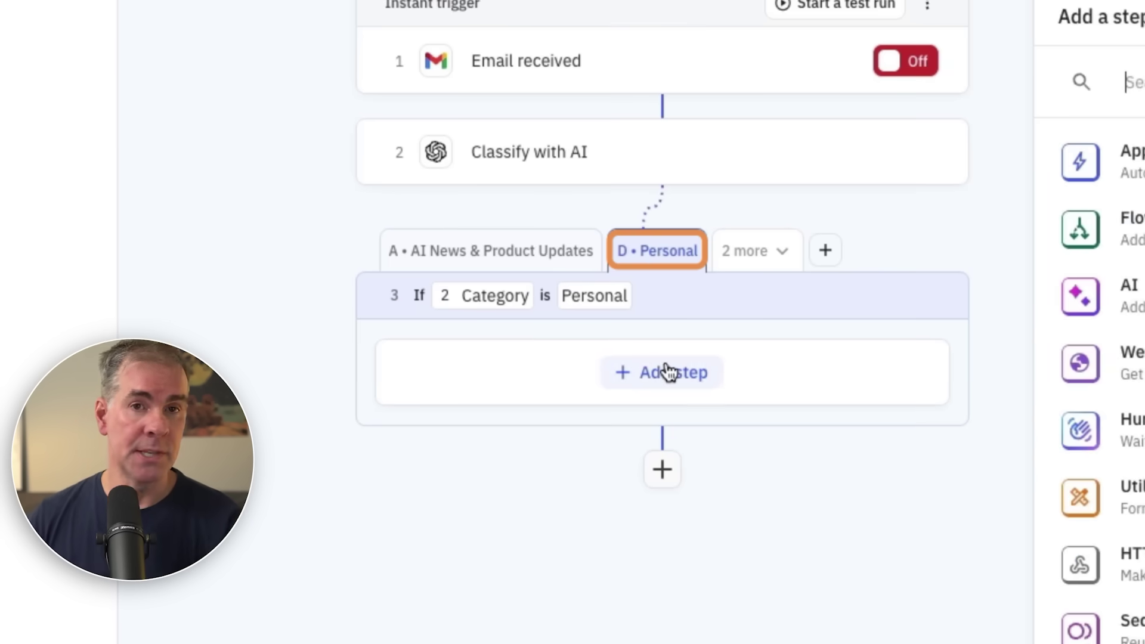
{"action": "type", "text": "sla"}
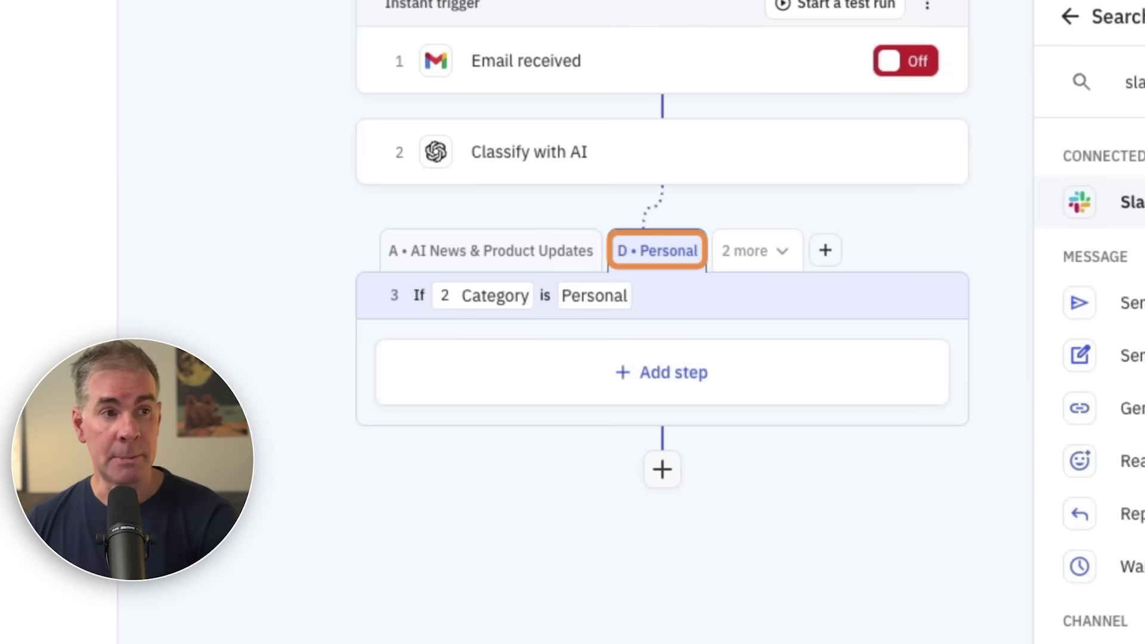
{"action": "type", "text": "ck"}
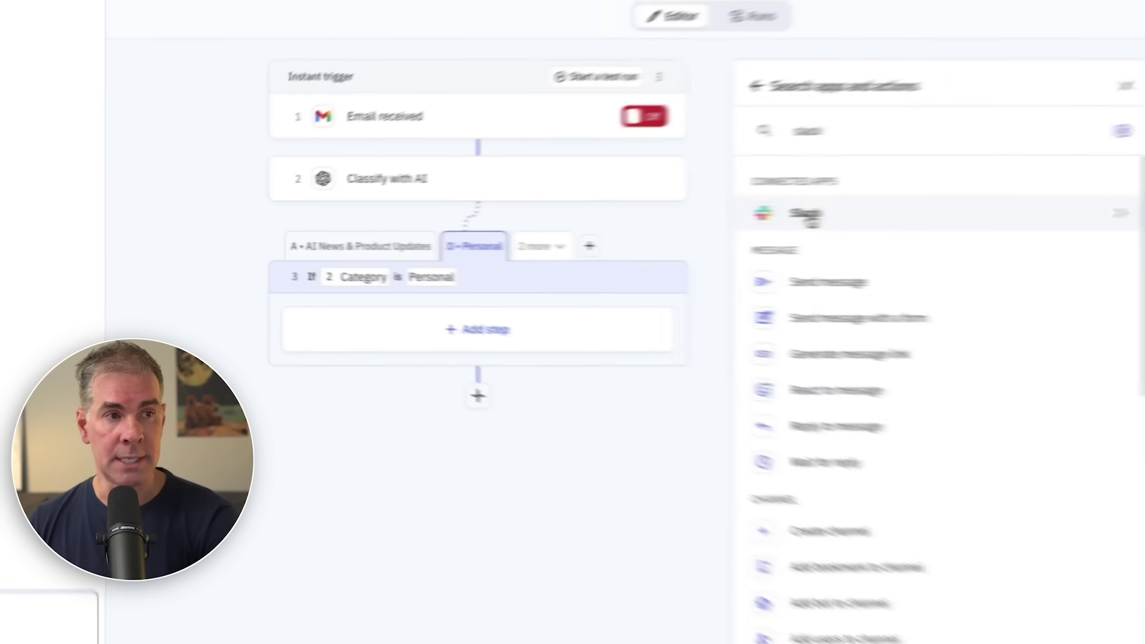
{"action": "left_click", "coordinate": [813, 283]}
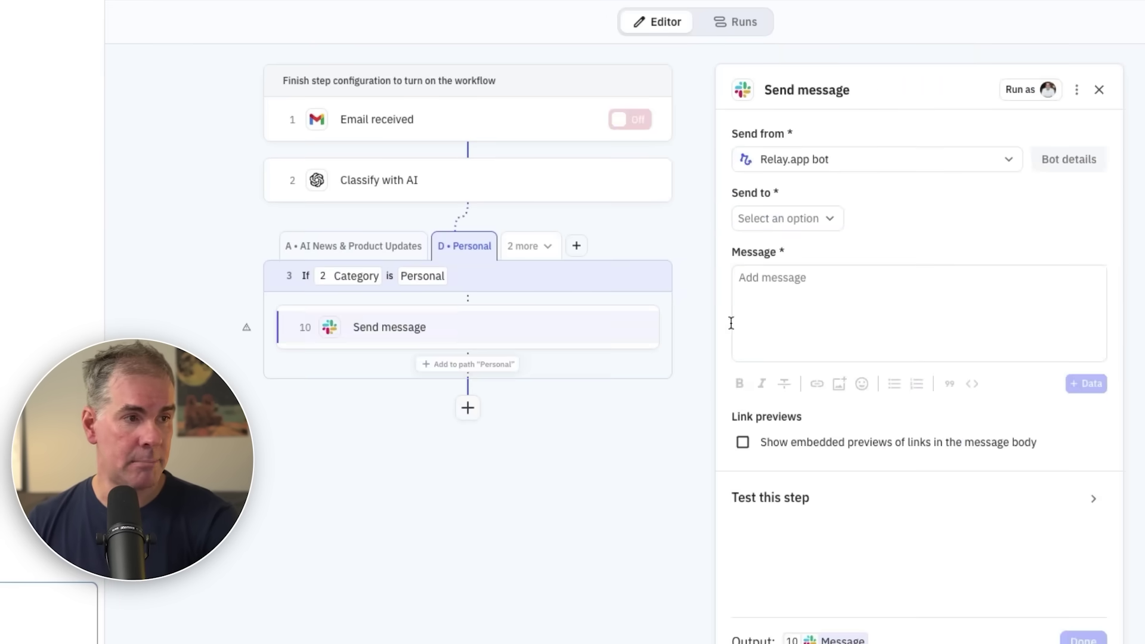
{"action": "left_click", "coordinate": [801, 220]}
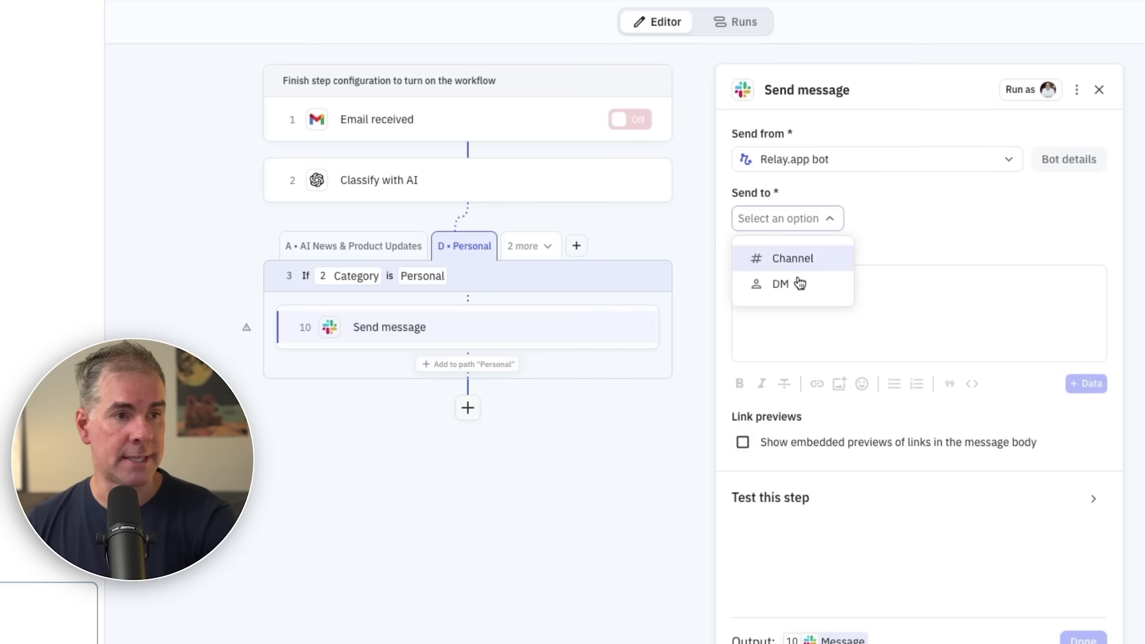
{"action": "left_click", "coordinate": [770, 284]}
{"action": "left_click", "coordinate": [879, 225]}
{"action": "left_click", "coordinate": [883, 287]}
Paste the personal-email heading and insert the email sender's name below it
{"action": "left_click", "coordinate": [775, 285]}
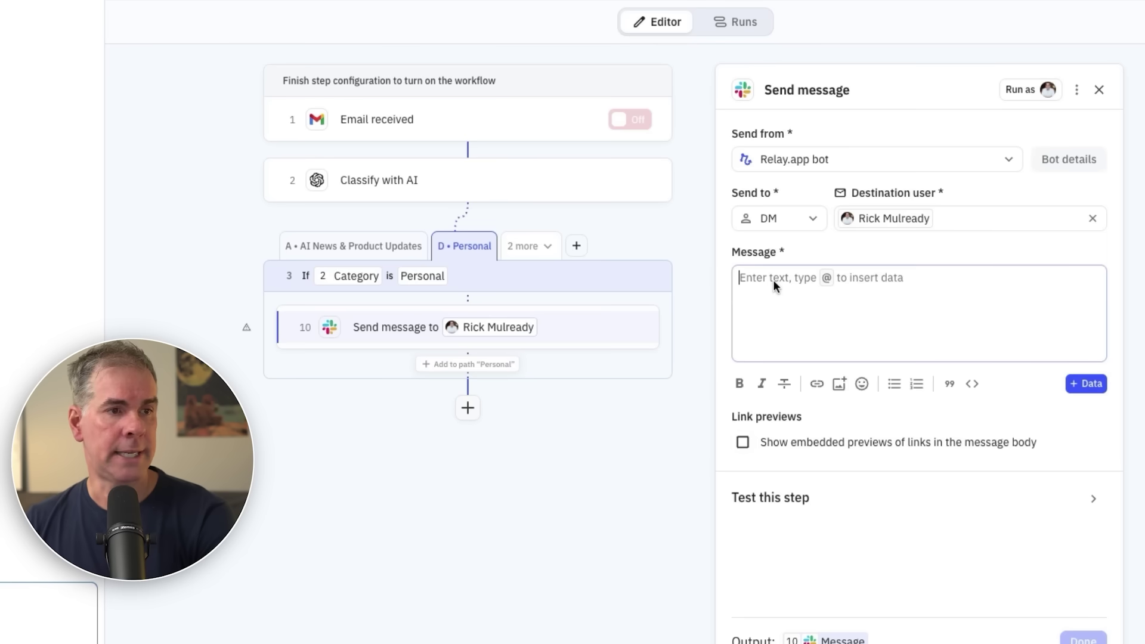
{"action": "type", "text": "Here's a personal email that just came in:  **********"}
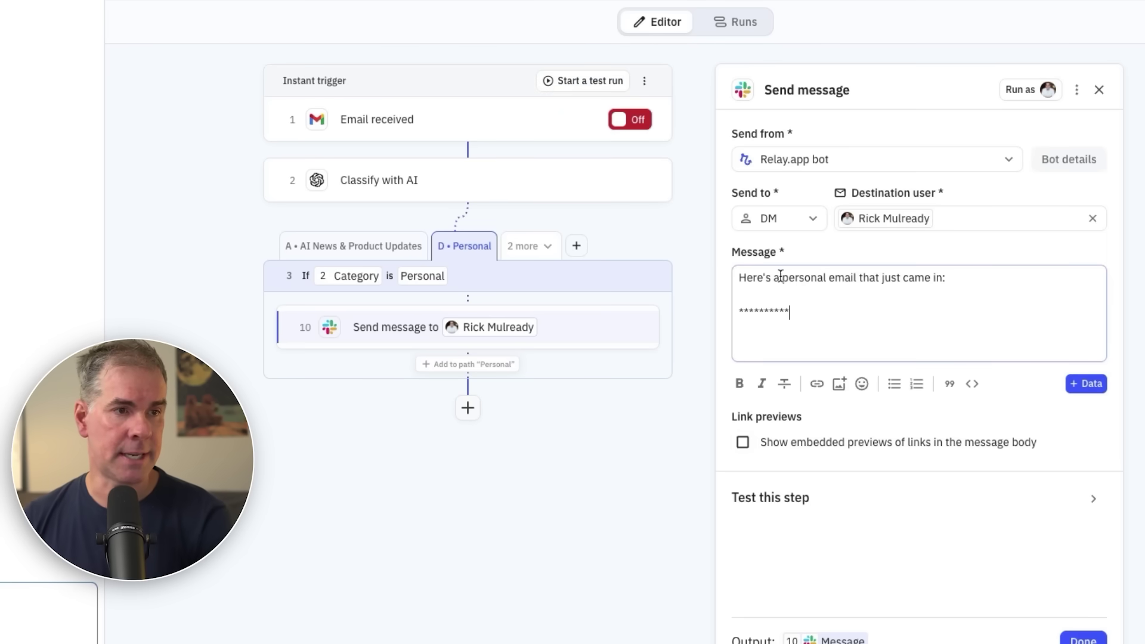
{"action": "key", "text": "Return"}
{"action": "type", "text": "@"}
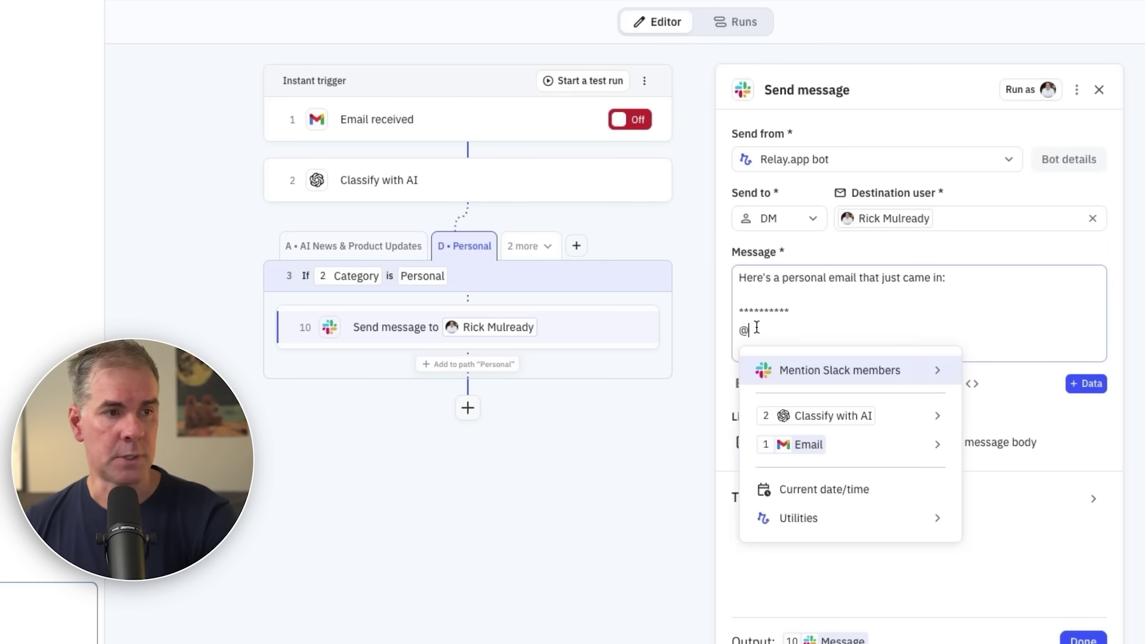
{"action": "mouse_move", "coordinate": [803, 447]}
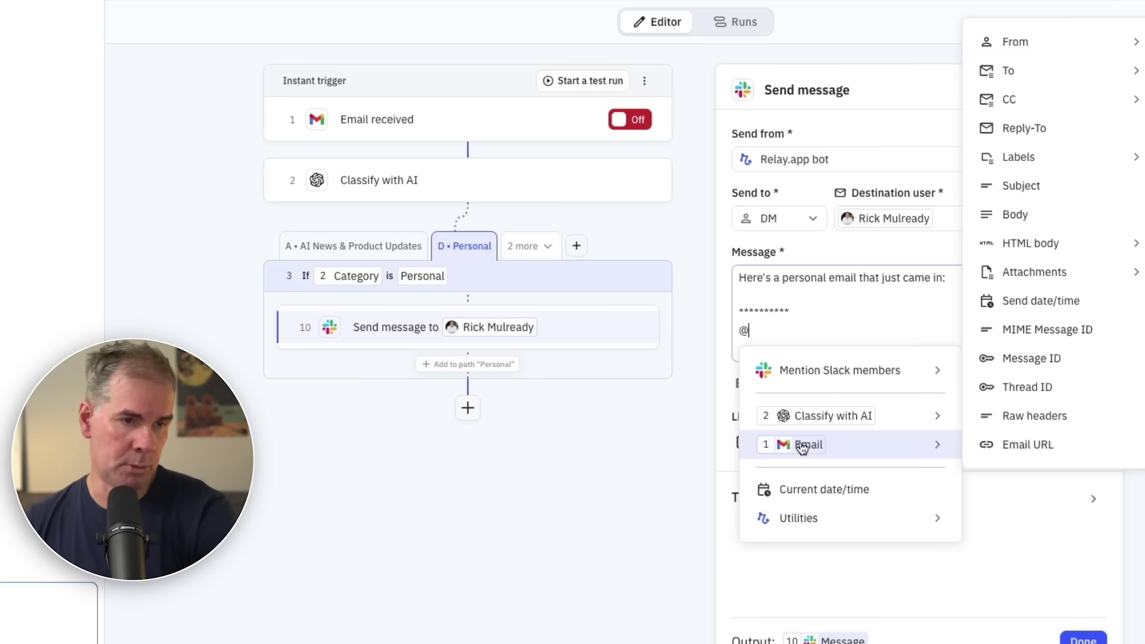
{"action": "mouse_move", "coordinate": [1040, 49]}
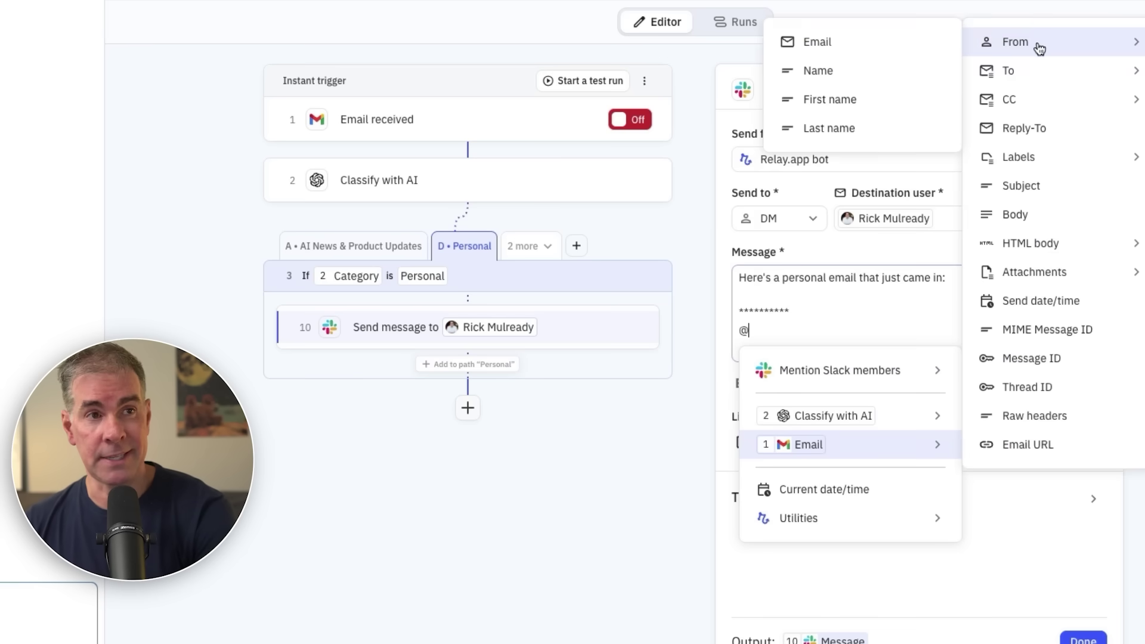
{"action": "left_click", "coordinate": [827, 70]}
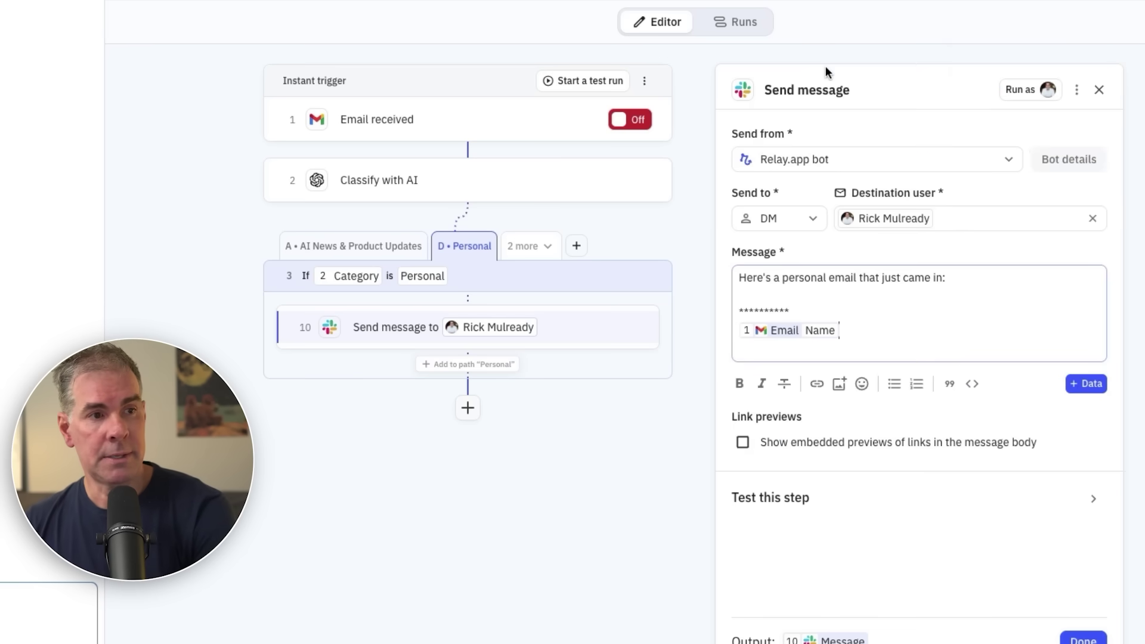
Add the email's subject and body on separate lines and save the step
{"action": "key", "text": "Return"}
{"action": "type", "text": "@"}
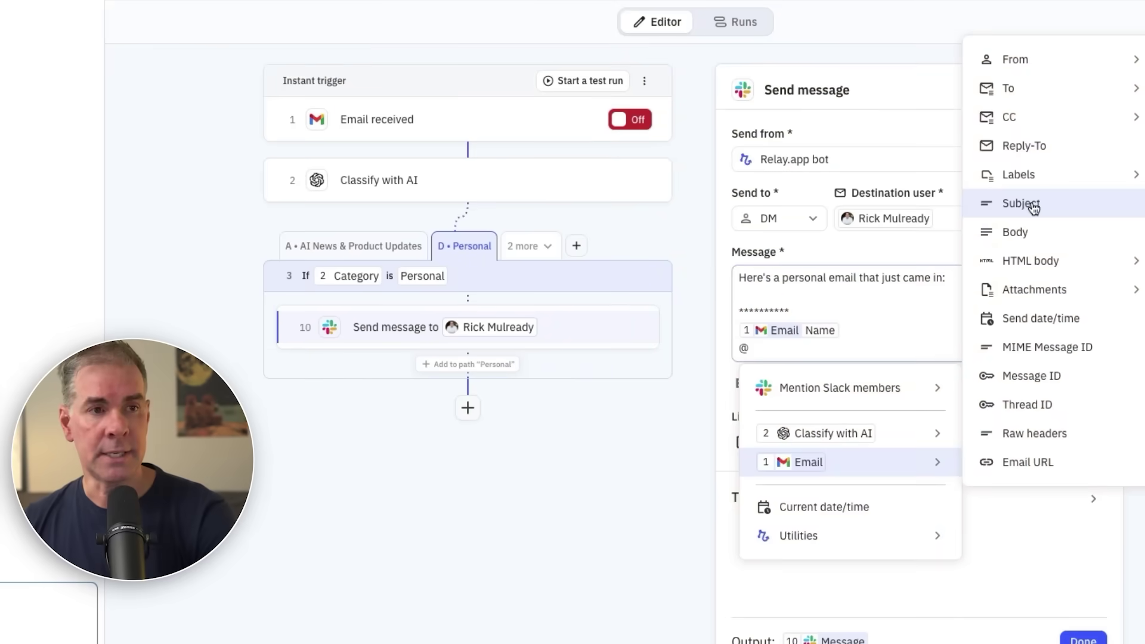
{"action": "left_click", "coordinate": [1034, 205]}
{"action": "key", "text": "Return"}
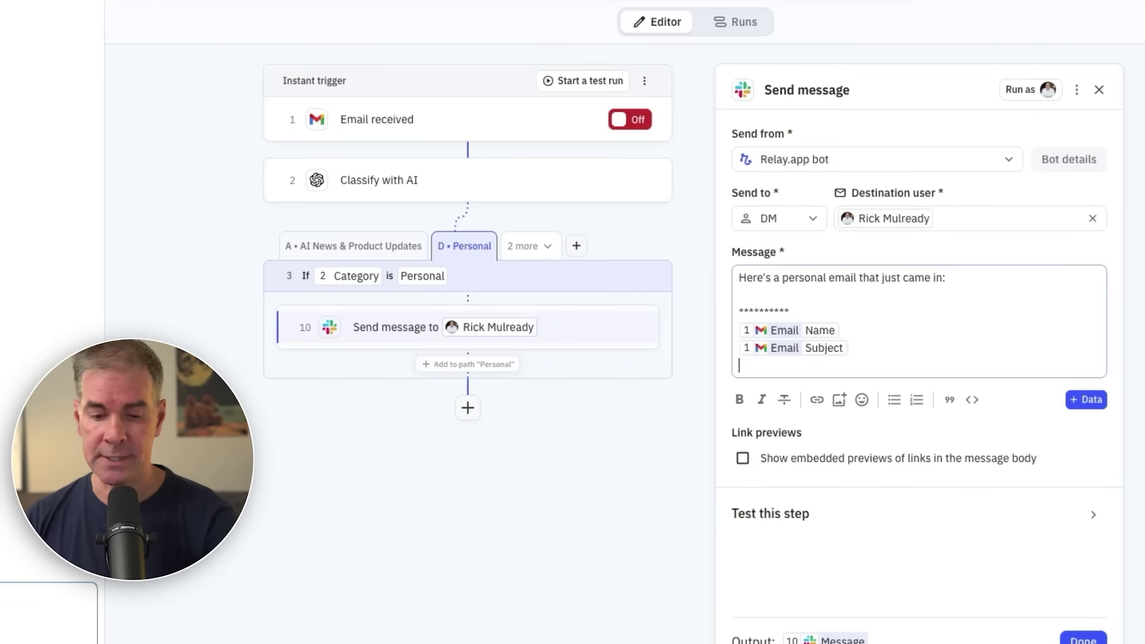
{"action": "type", "text": "@"}
{"action": "mouse_move", "coordinate": [962, 482]}
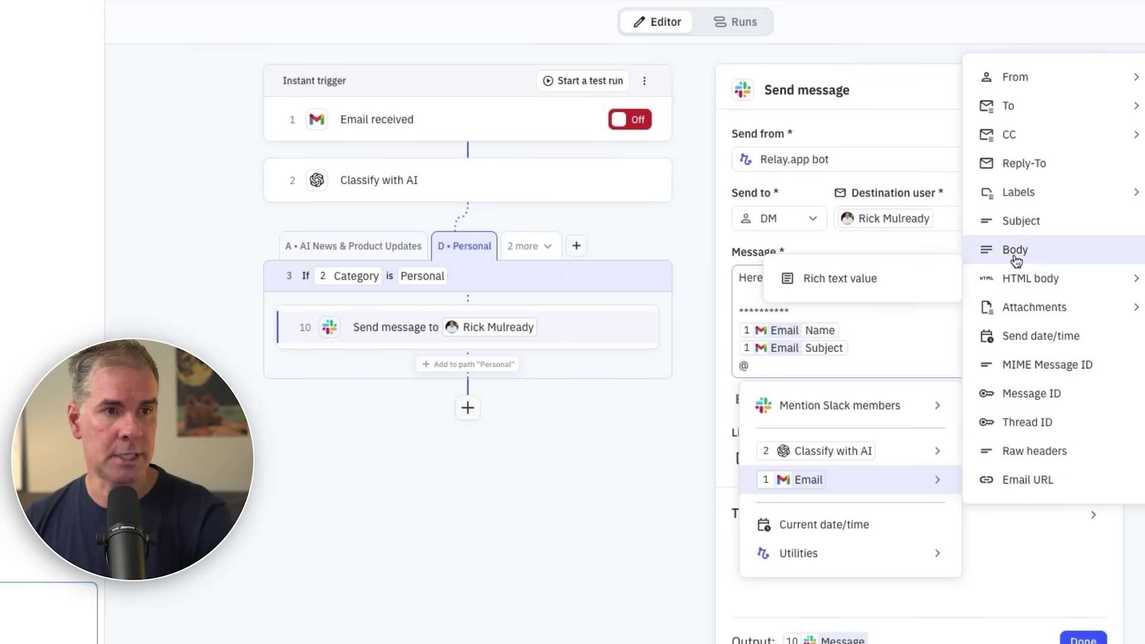
{"action": "left_click", "coordinate": [1007, 251]}
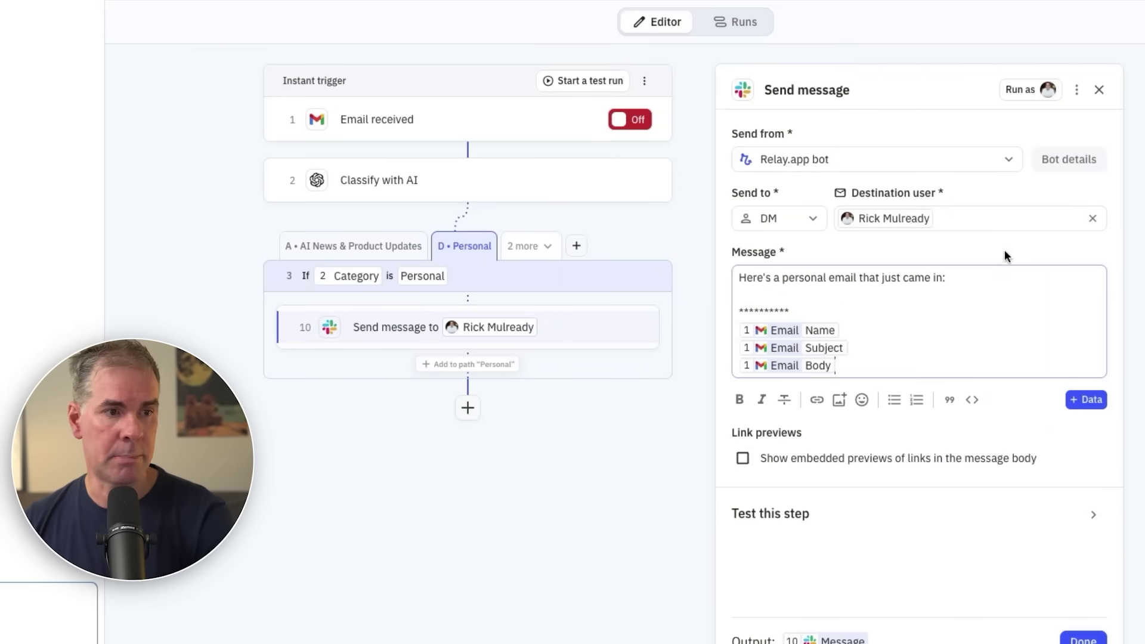
{"action": "left_click", "coordinate": [1083, 640]}
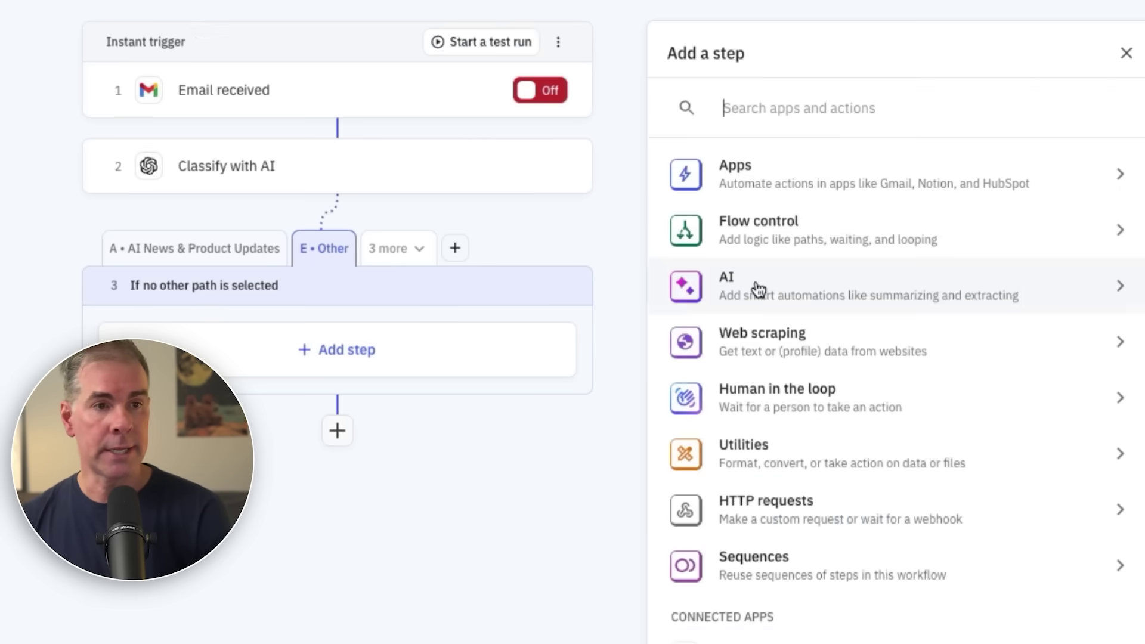
Show the AI actions available for the Other path's first step
{"action": "left_click", "coordinate": [759, 283]}
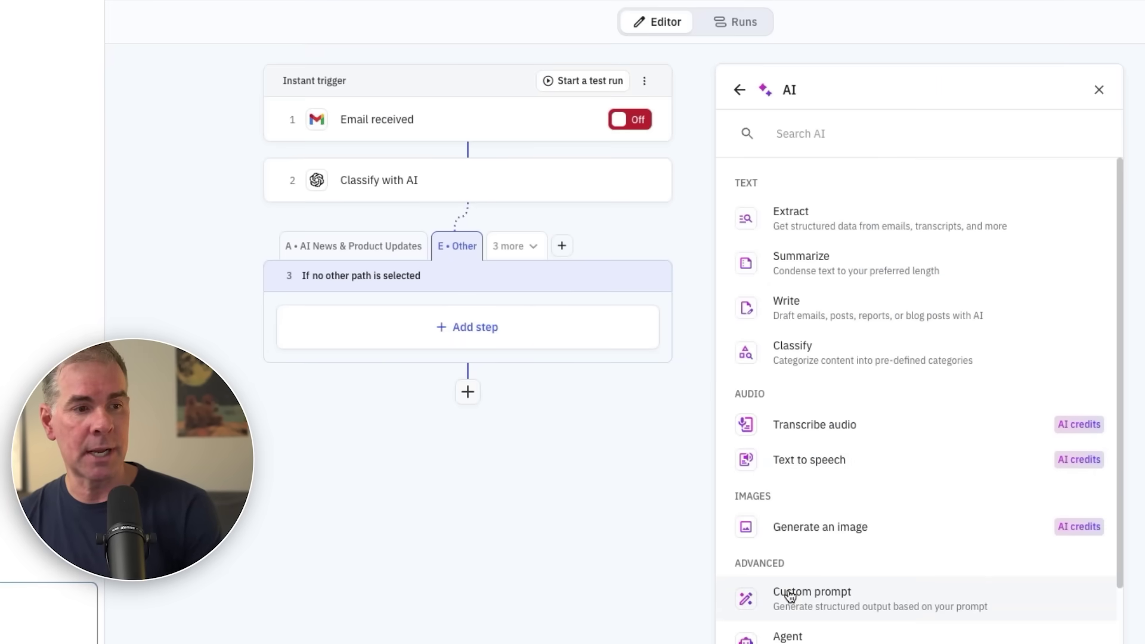
Create a Custom prompt step with the pasted email-summarizing prompt and give it Email data access
{"action": "left_click", "coordinate": [791, 596]}
{"action": "left_click", "coordinate": [368, 129]}
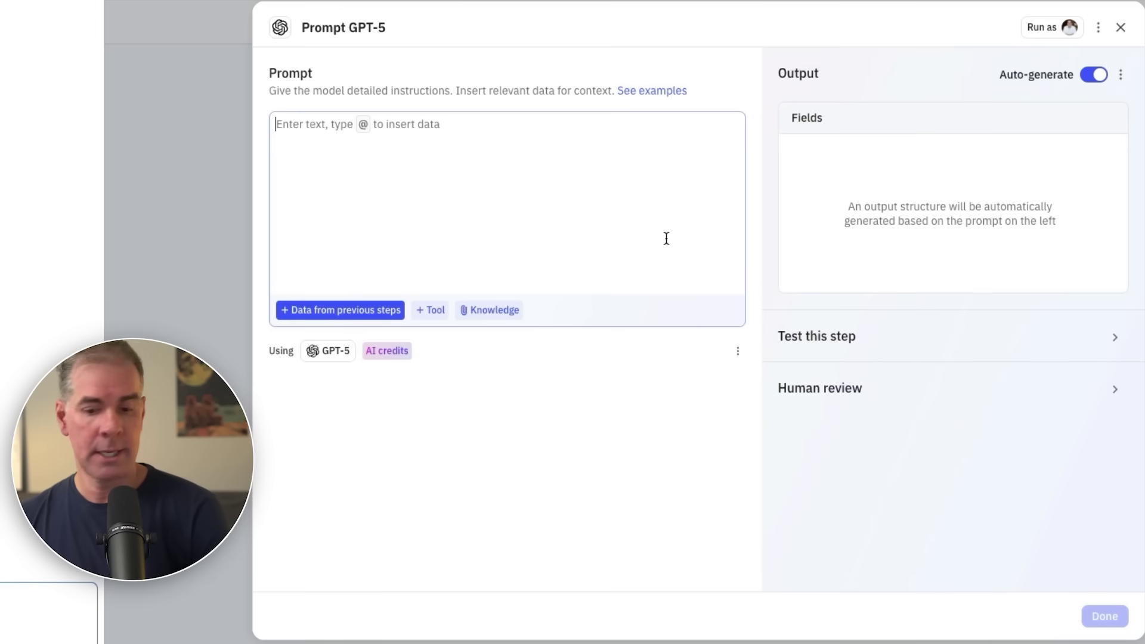
{"action": "type", "text": "You are an intelligent email assistant.  Your job is to carefully read the entire email and generate:  1. A short, clear **topic** (maximum 8 words) that captures what the email is about 2. A **3-4 line summary** that explains the key details, context, and intent of the email in a simple and clear way  Guidelines: - The topic should be specific and help the team quickly understand the subject. - The summary should be very specific and cover who the sender is, what they’re asking or reporting, and any useful context. - Use clear, human-like language. - Do not copy-paste exact sentences from the email unless necessary. - Do not add any explanation outside of the topic and summary.  **Output Format:**  Topic: [Insert topic here] Summary: [Insert 3–4 line summary here]"}
{"action": "scroll", "coordinate": [606, 186], "scroll_direction": "up", "scroll_amount": 5}
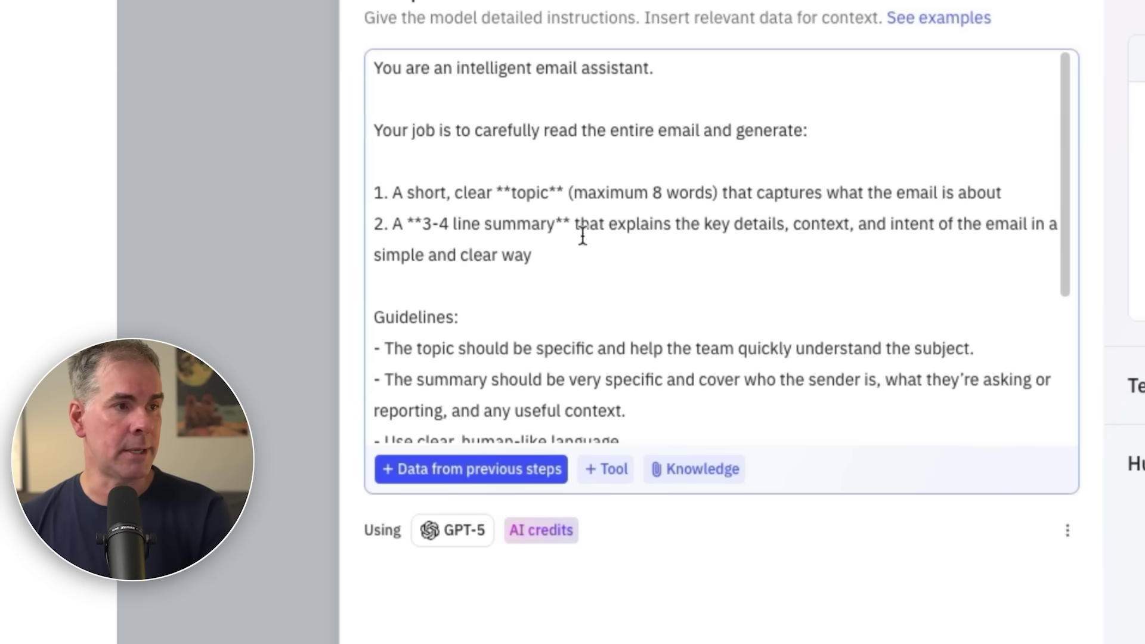
{"action": "scroll", "coordinate": [692, 253], "scroll_direction": "down", "scroll_amount": 5}
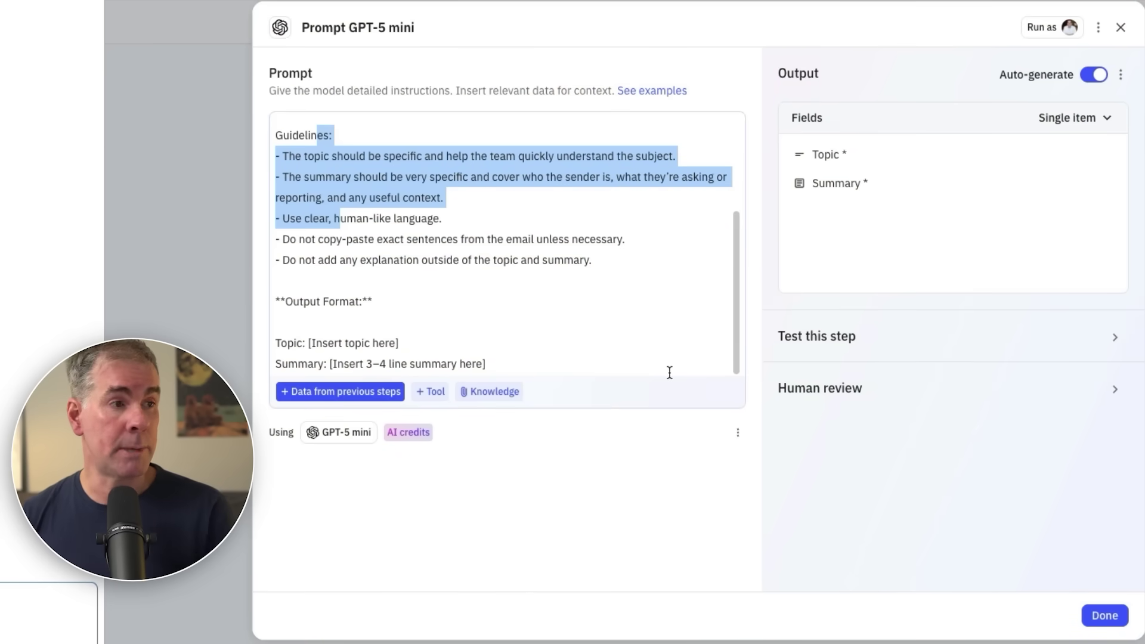
{"action": "left_click", "coordinate": [360, 389]}
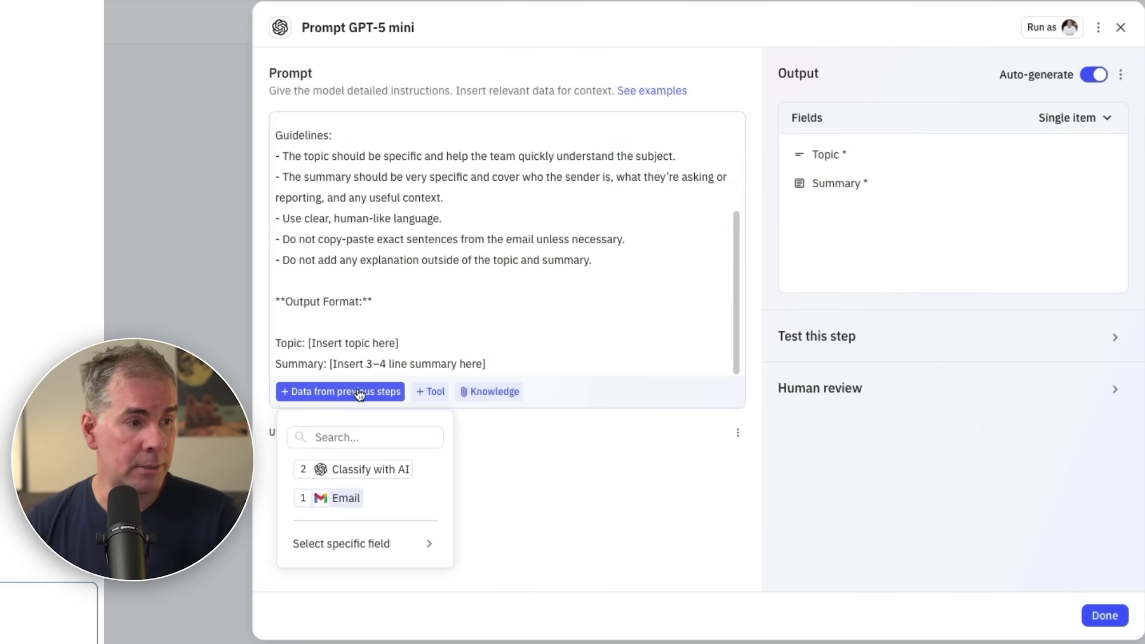
{"action": "left_click", "coordinate": [352, 505]}
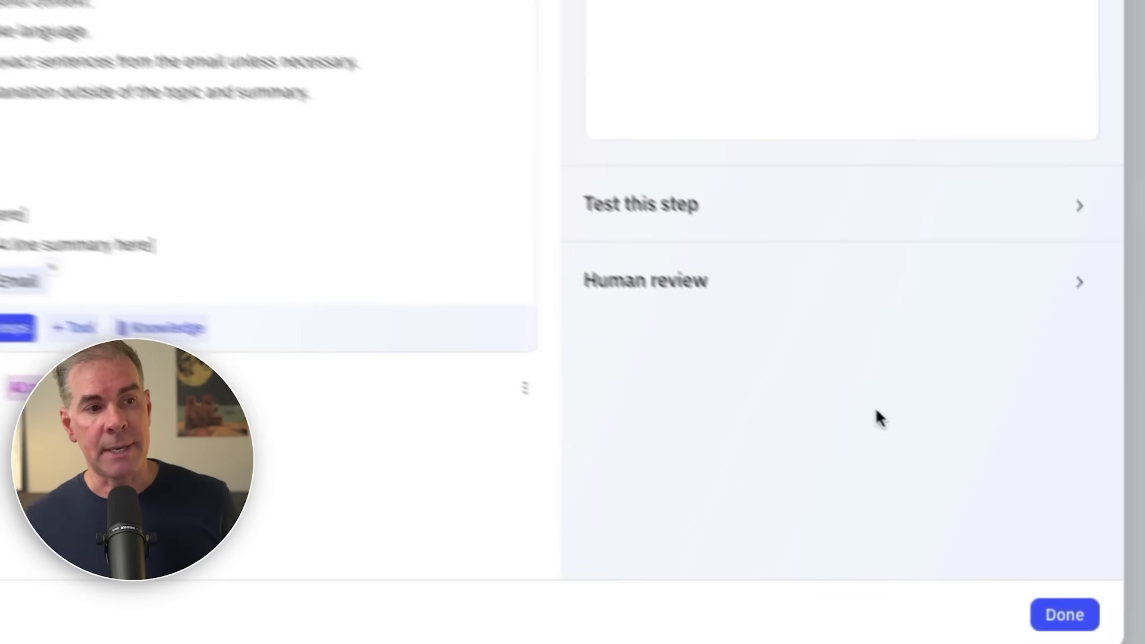
Set the Other-path prompt step's human review to 'Yes, always', sent to the review Slack channel
{"action": "left_click", "coordinate": [1038, 280]}
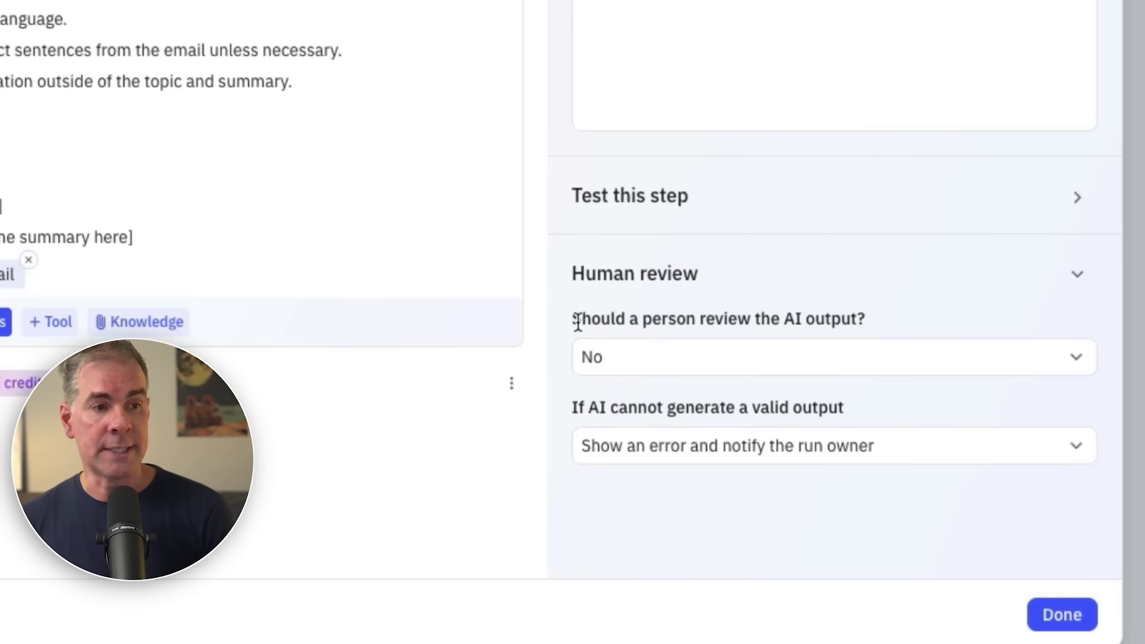
{"action": "left_click", "coordinate": [1079, 360]}
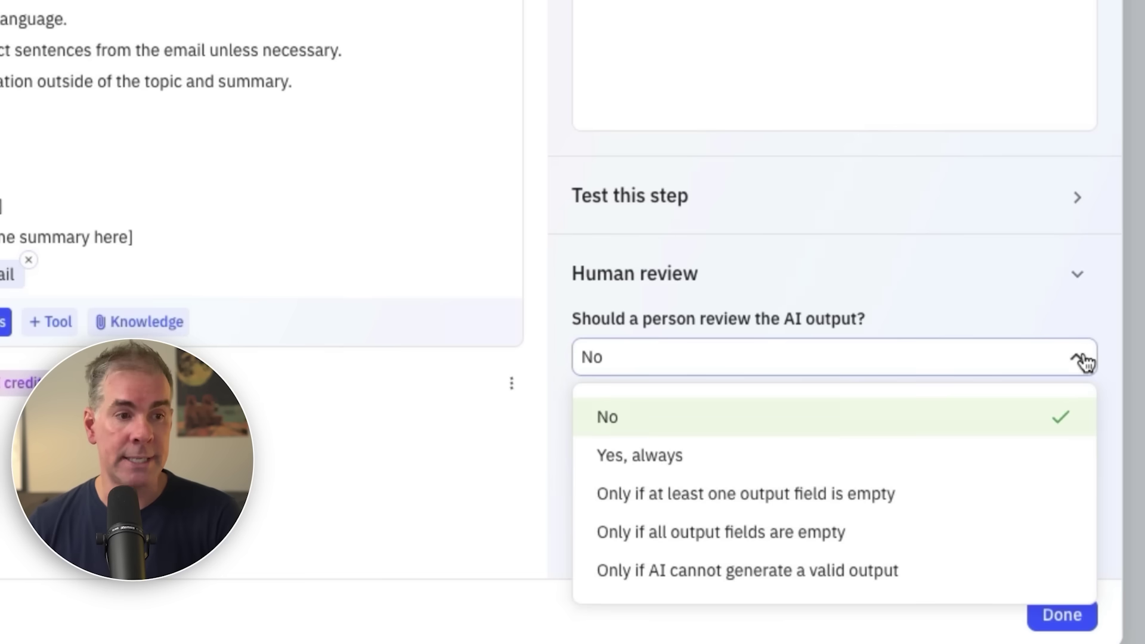
{"action": "left_click", "coordinate": [668, 465]}
{"action": "left_click", "coordinate": [679, 449]}
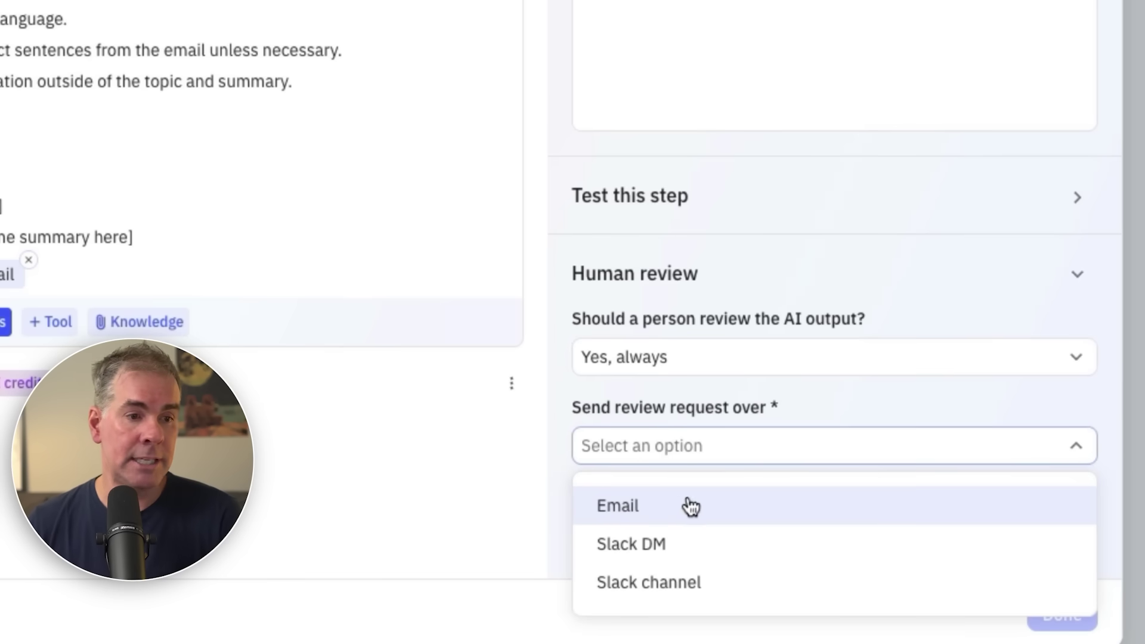
{"action": "left_click", "coordinate": [655, 584]}
{"action": "left_click", "coordinate": [835, 503]}
{"action": "type", "text": "rick to review"}
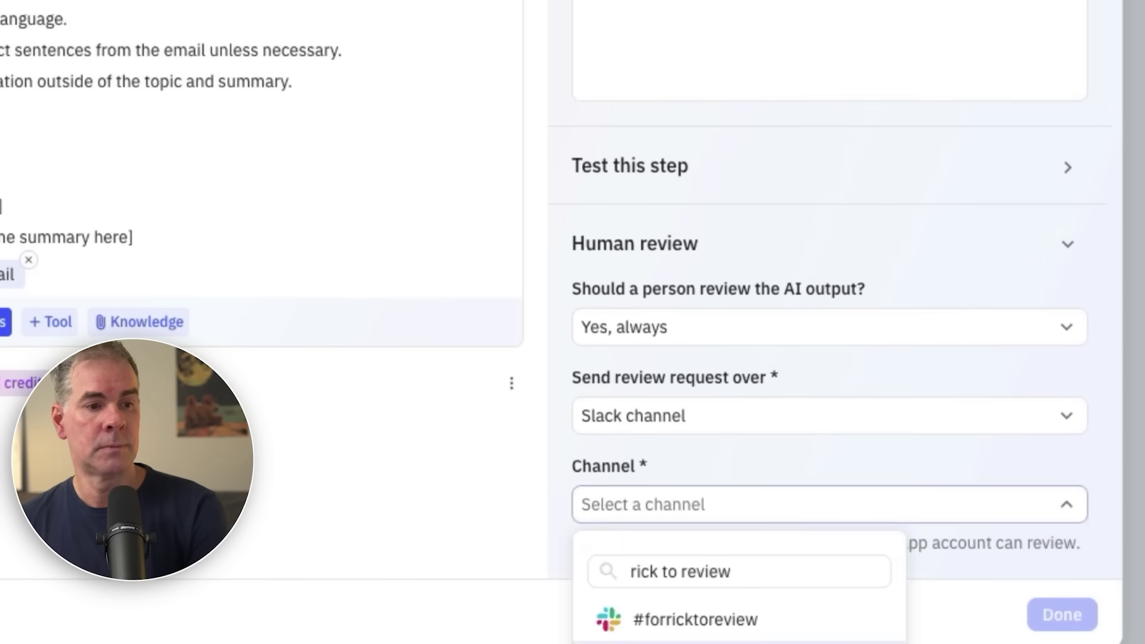
{"action": "left_click", "coordinate": [672, 619]}
Paste the email-summary instructions for reviewers into the review message
{"action": "scroll", "coordinate": [818, 591], "scroll_direction": "down", "scroll_amount": 7}
{"action": "scroll", "coordinate": [907, 459], "scroll_direction": "down", "scroll_amount": 1}
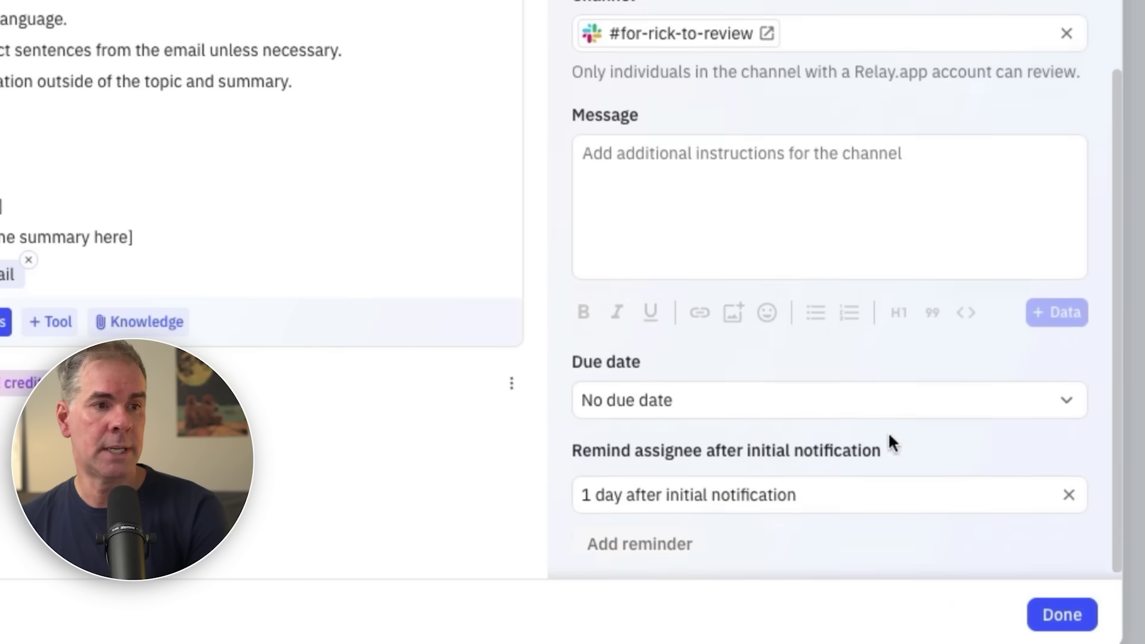
{"action": "left_click", "coordinate": [660, 160]}
{"action": "type", "text": "Please check following email, here's a summary of what it's about: ----------"}
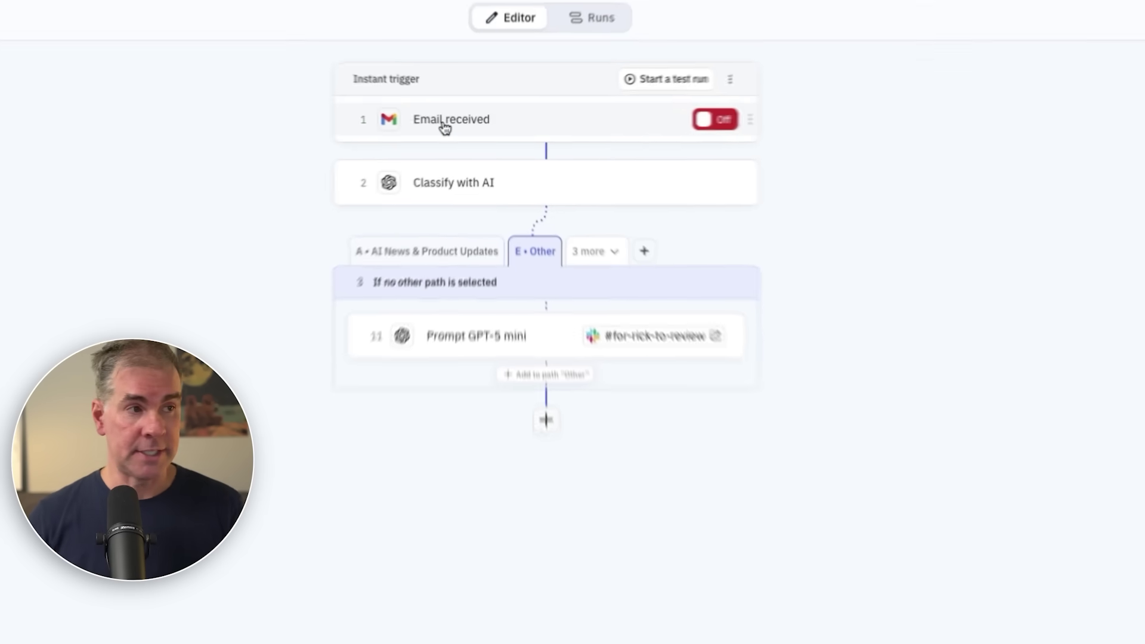
Reopen the Classify with AI step and scroll through its email-classifier prompt and categories
{"action": "left_click", "coordinate": [510, 246]}
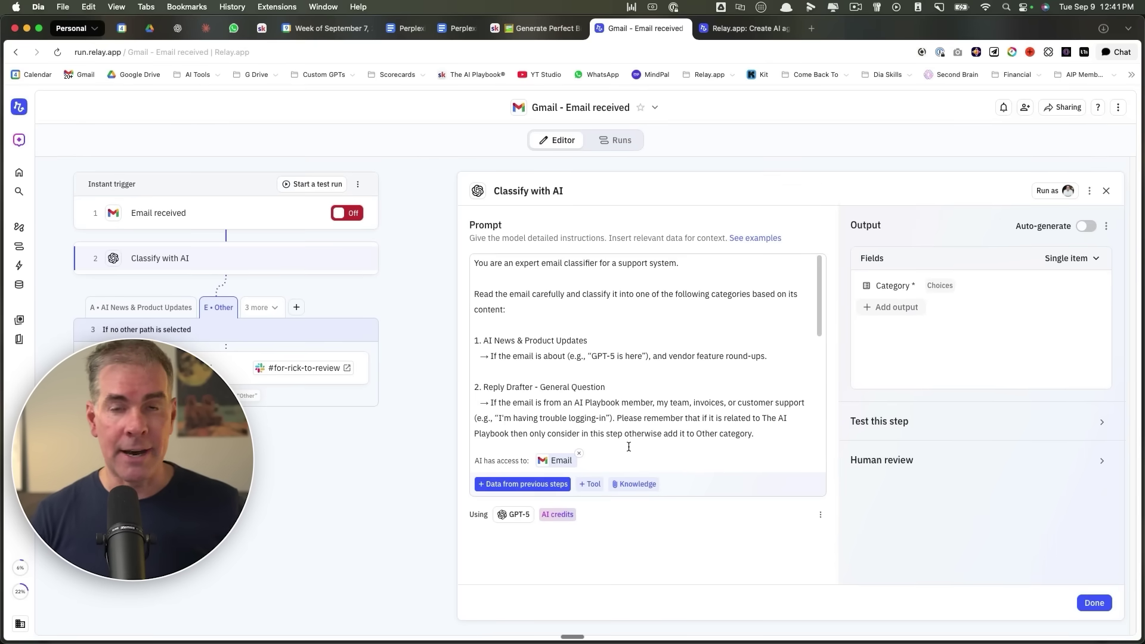
{"action": "scroll", "coordinate": [629, 447], "scroll_direction": "down", "scroll_amount": 2}
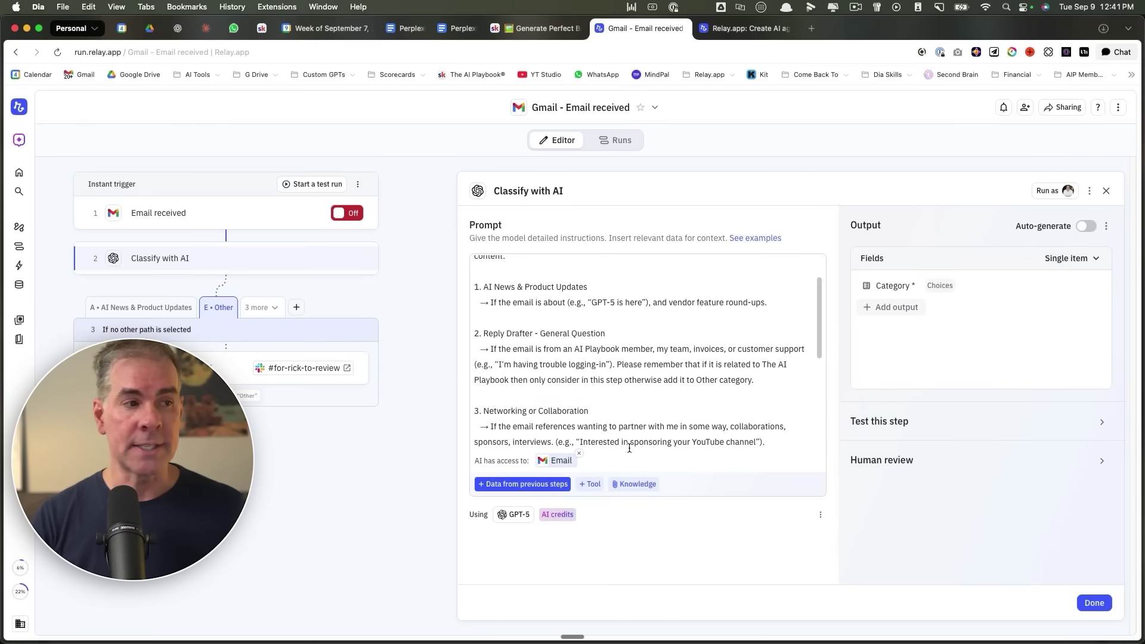